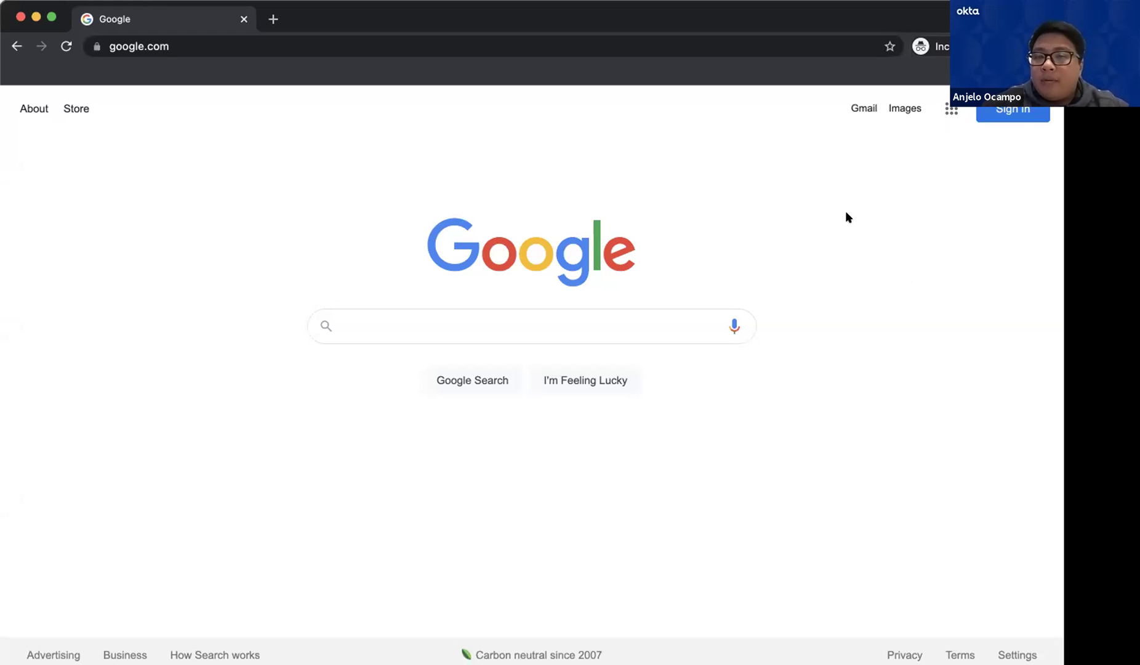
From Sign in, start creating a Google account for personal use
{"action": "left_click", "coordinate": [290, 47]}
{"action": "left_click", "coordinate": [285, 135]}
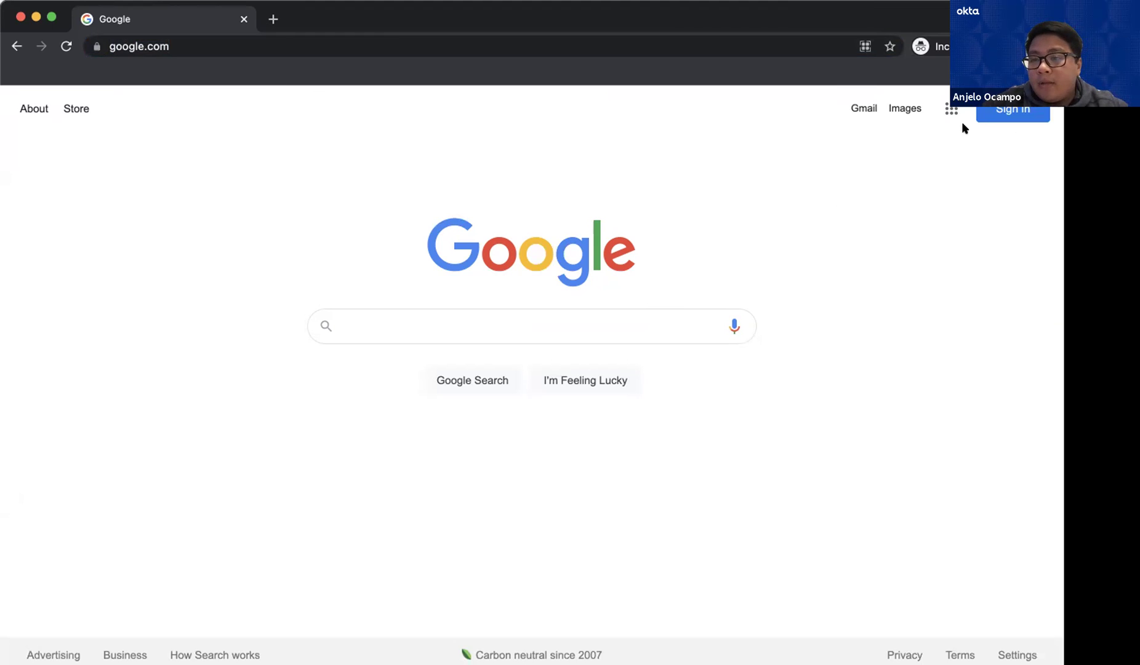
{"action": "left_click", "coordinate": [992, 113]}
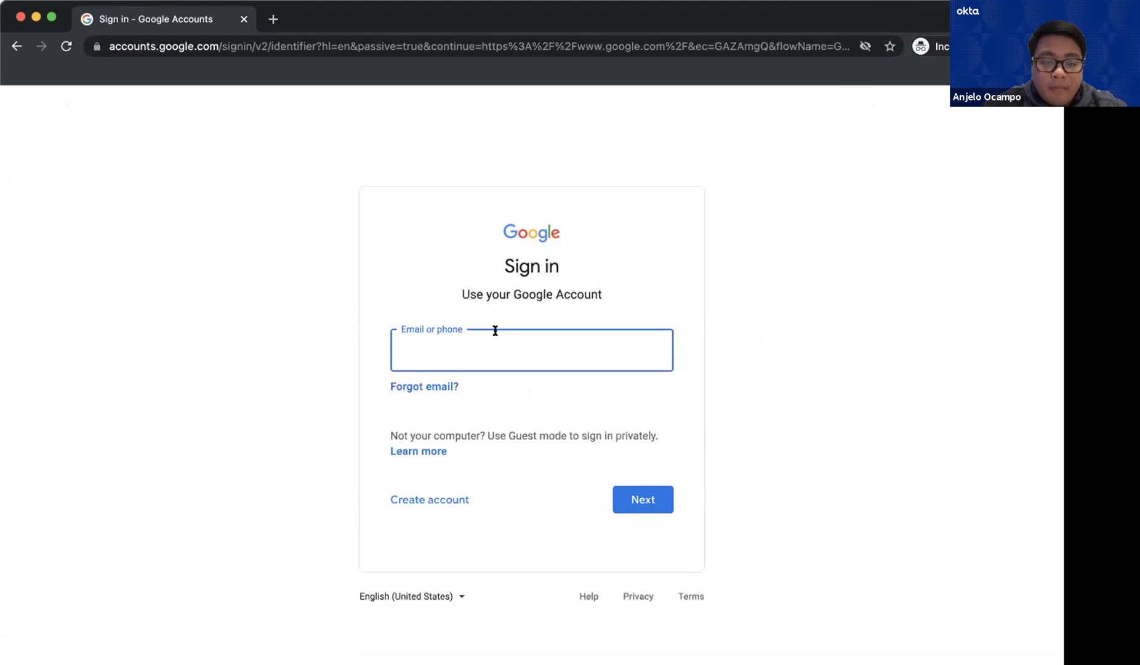
{"action": "left_click", "coordinate": [421, 496]}
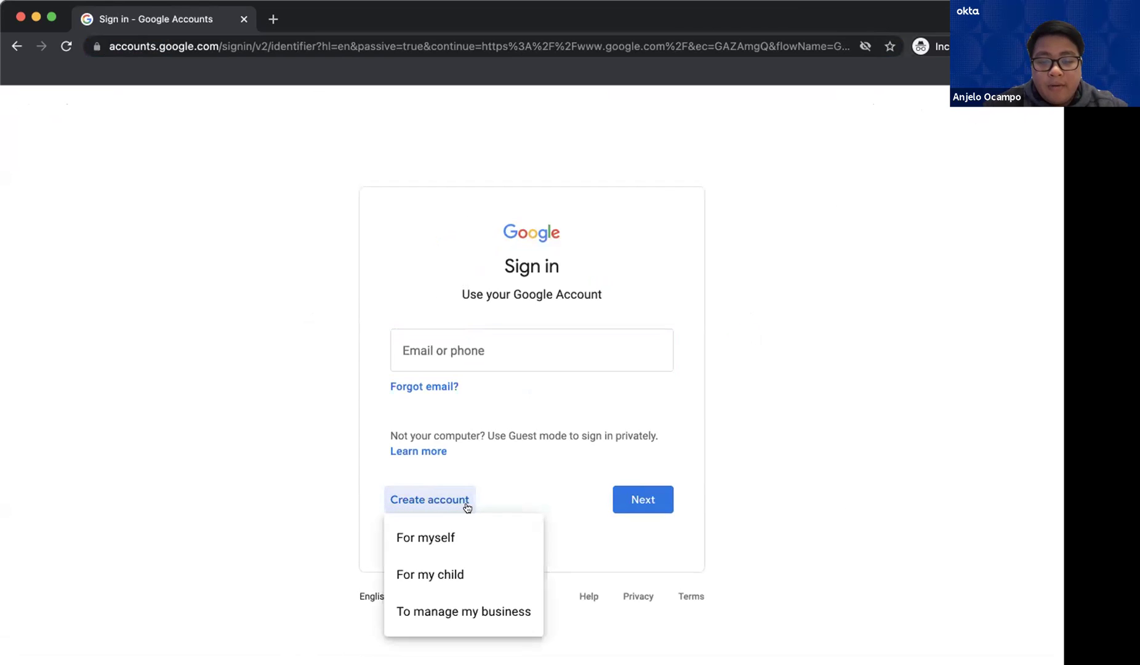
{"action": "left_click", "coordinate": [447, 531]}
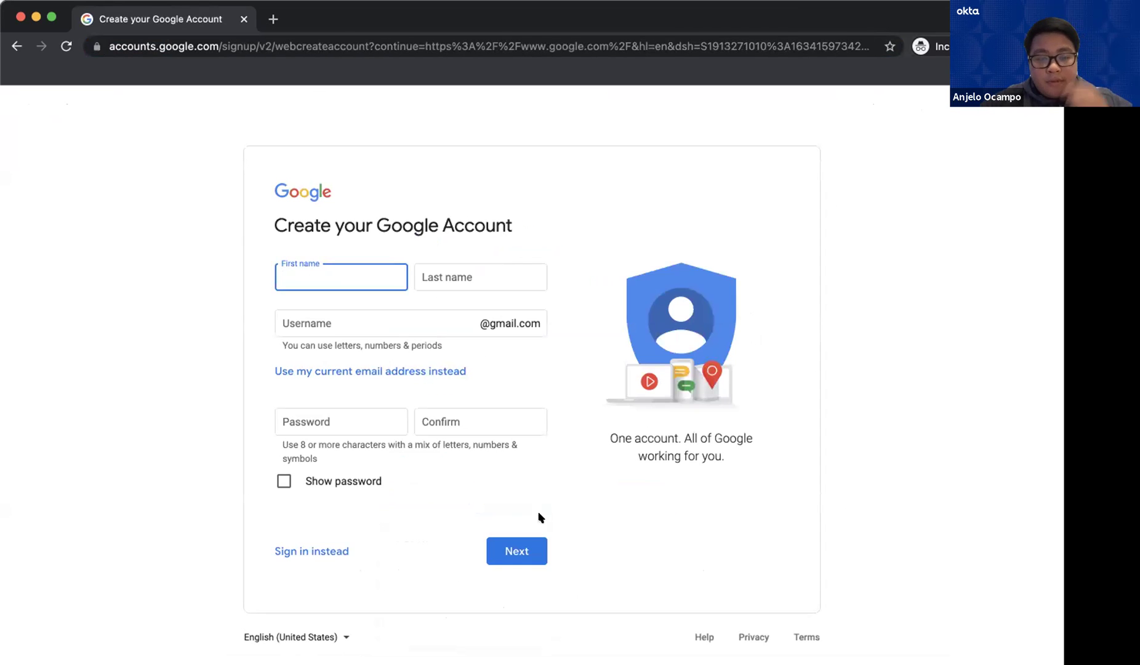
Move through the first and last name fields into the username field
{"action": "key", "text": "Tab"}
{"action": "key", "text": "shift+Tab"}
{"action": "key", "text": "Tab"}
{"action": "left_click", "coordinate": [364, 318]}
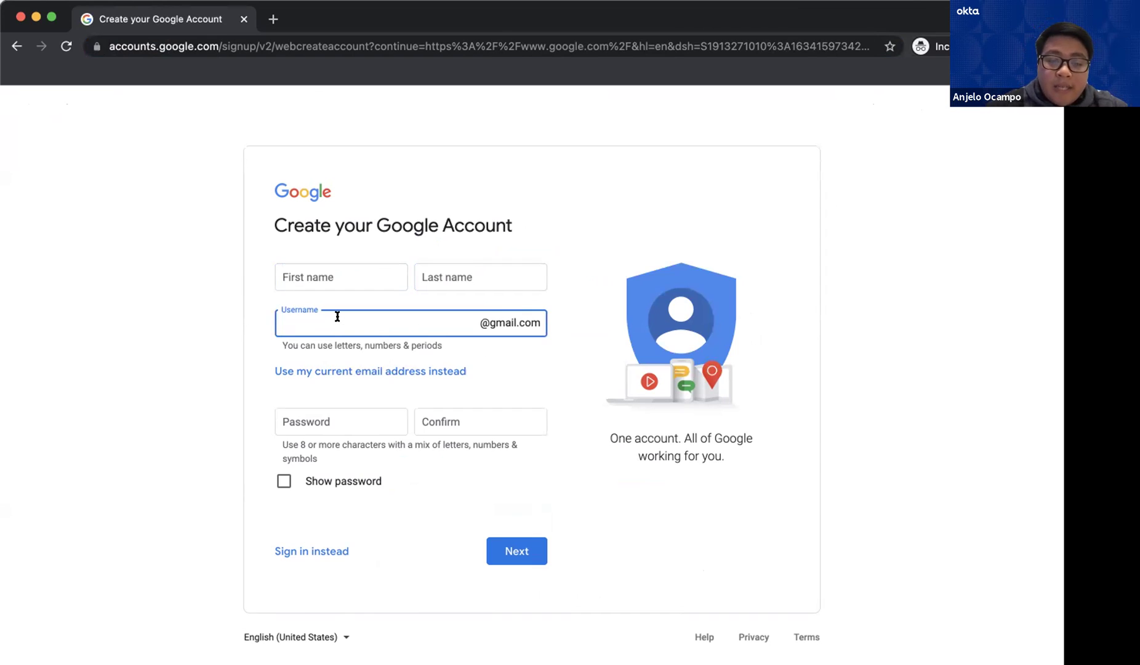
Enter and confirm the account password, briefly showing it as plain text, then hide it
{"action": "left_click", "coordinate": [336, 413]}
{"action": "left_click", "coordinate": [469, 416]}
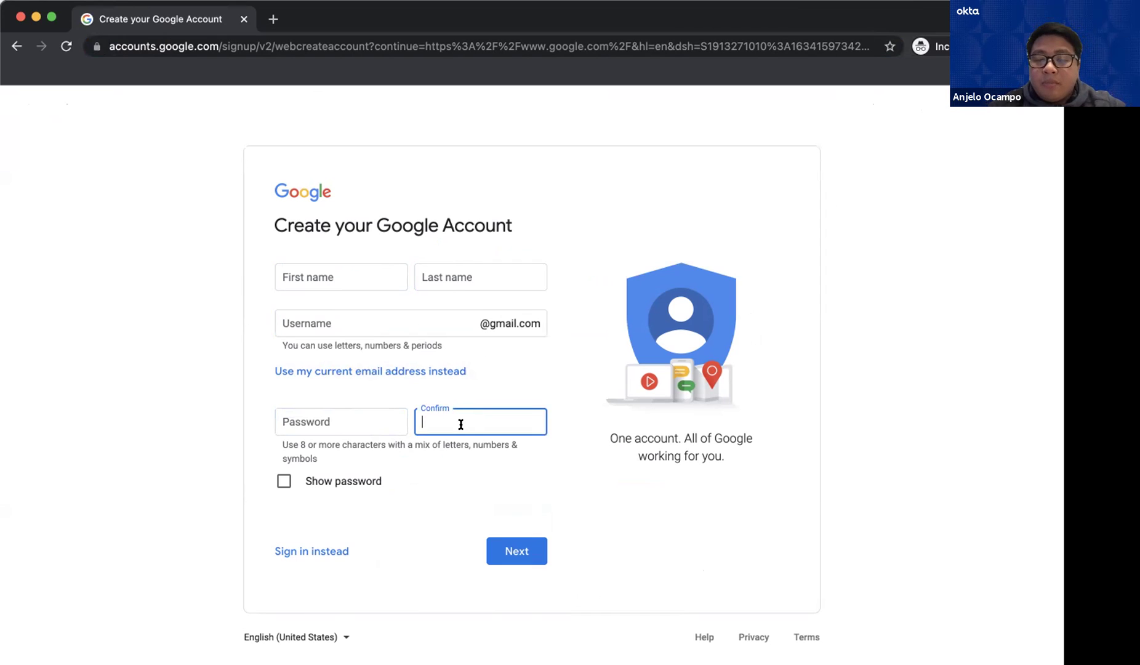
{"action": "left_click", "coordinate": [283, 481]}
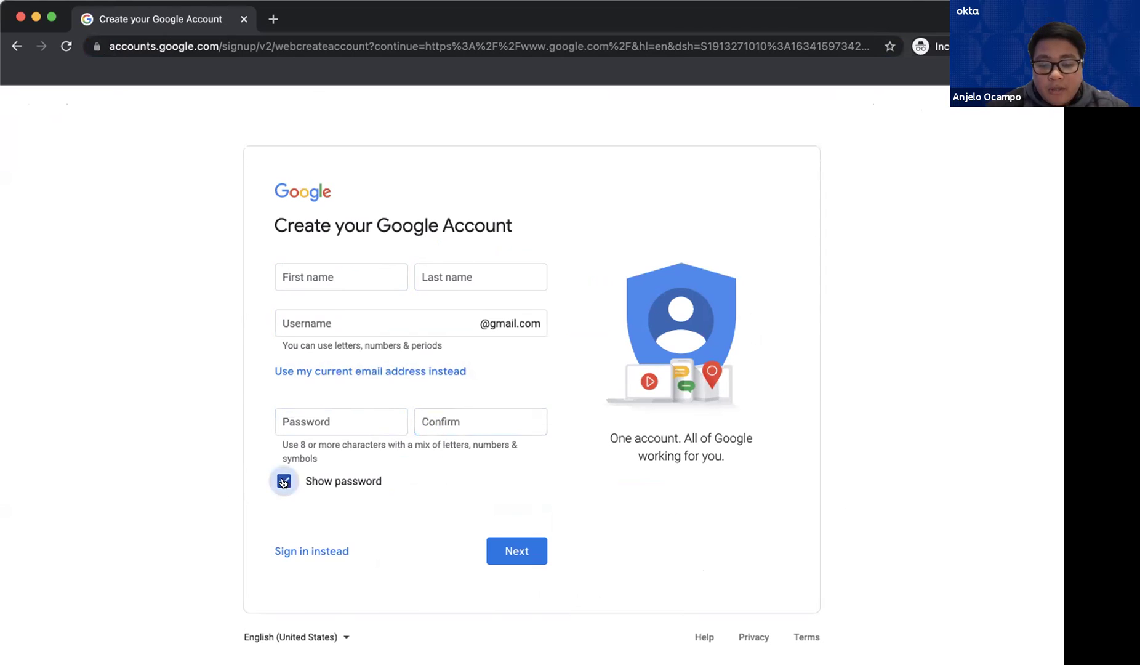
{"action": "left_click", "coordinate": [333, 423]}
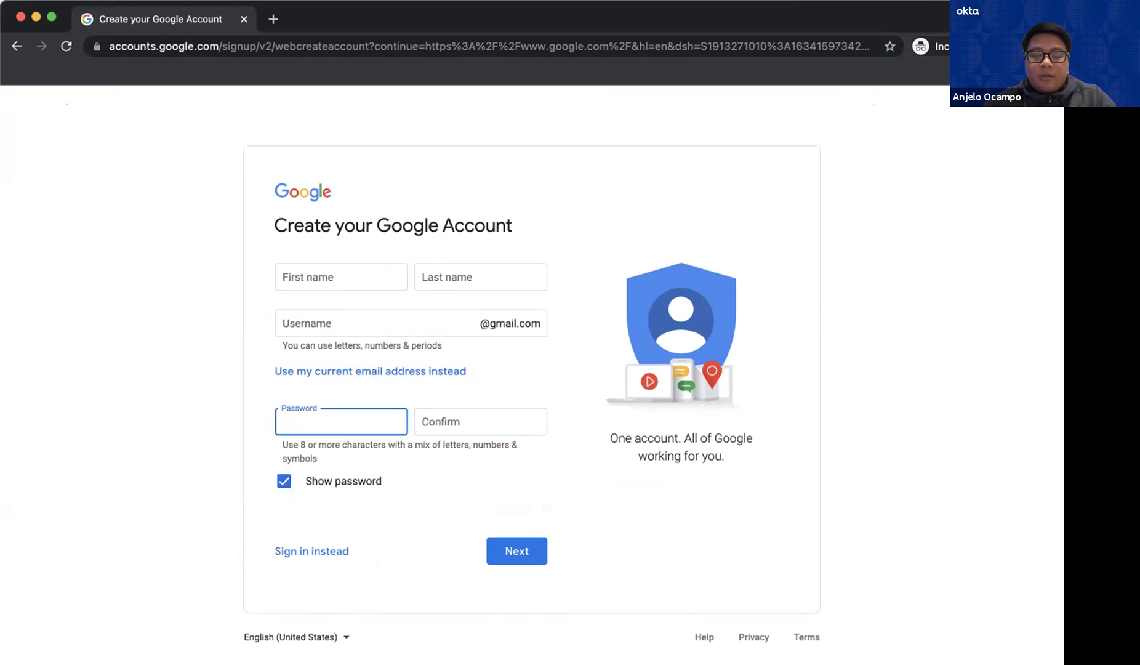
{"action": "left_click", "coordinate": [457, 417]}
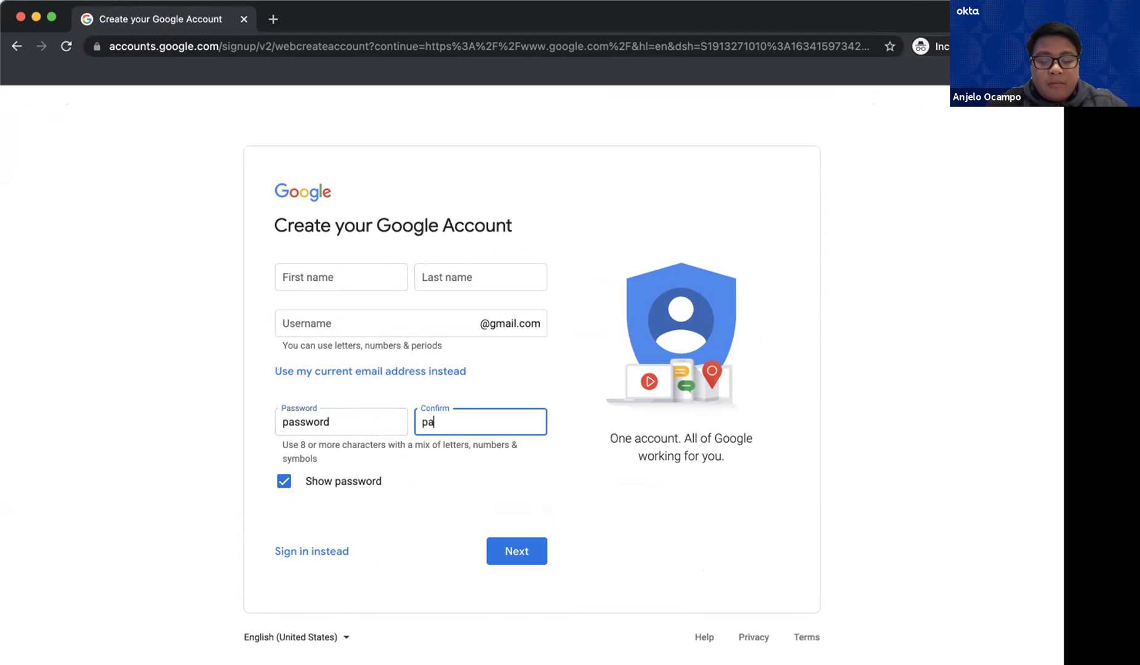
{"action": "left_click", "coordinate": [413, 441]}
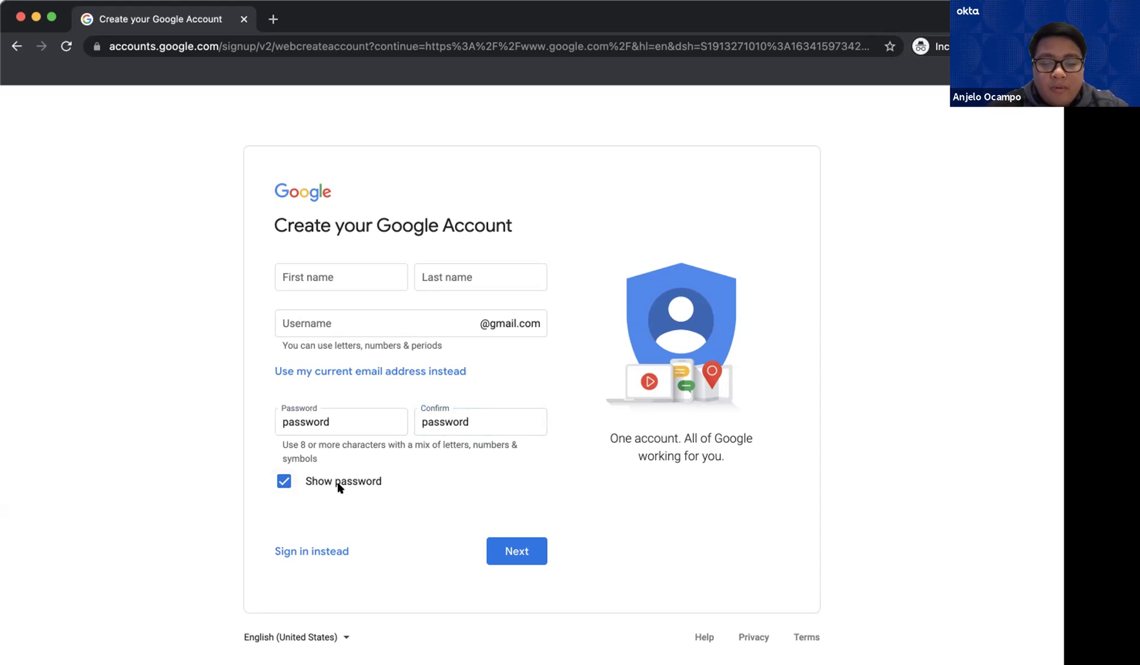
{"action": "left_click", "coordinate": [282, 479]}
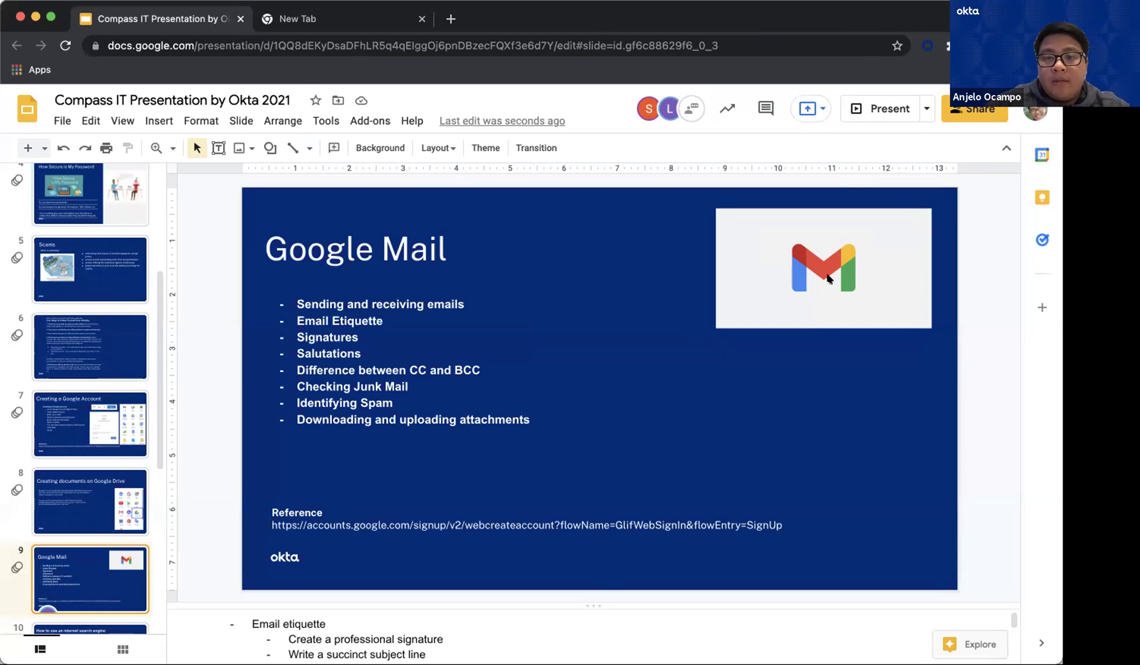
Switch to the blank new browser tab showing the Google homepage
{"action": "left_click", "coordinate": [311, 19]}
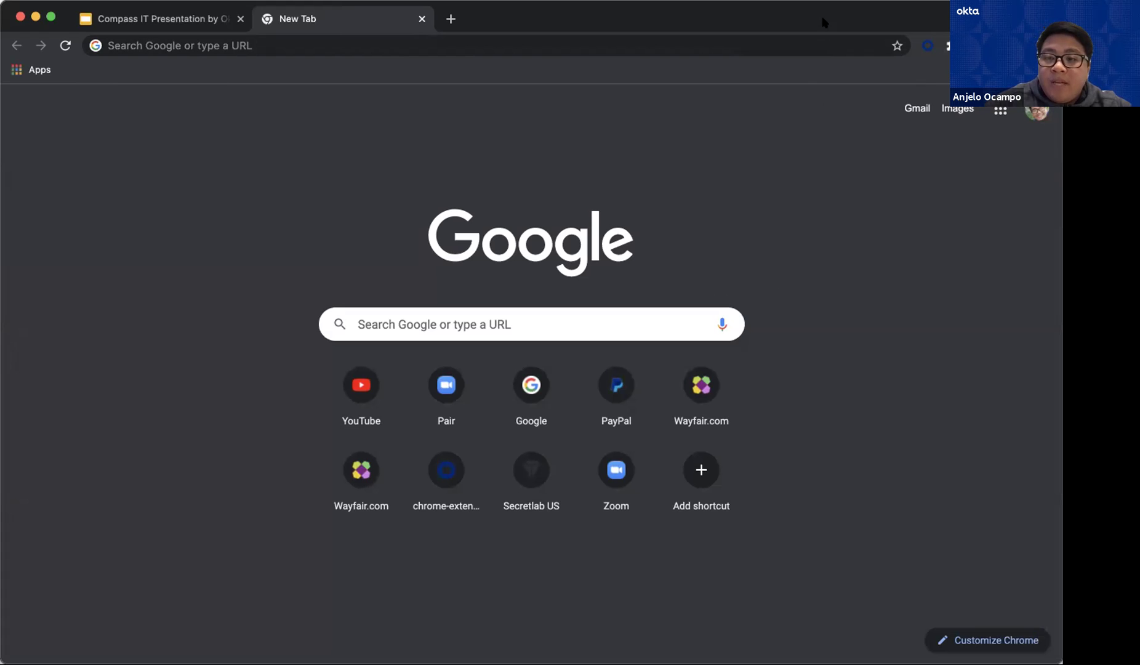
Open Google Drive from the apps grid and create a new Google Docs document
{"action": "left_click", "coordinate": [1000, 111]}
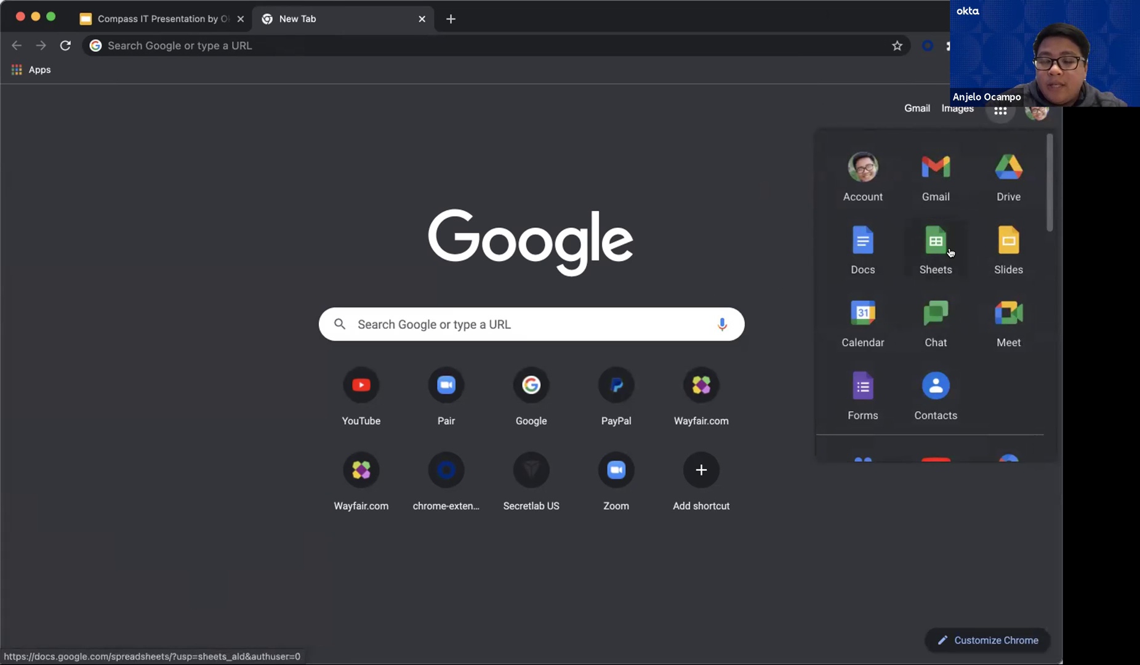
{"action": "left_click", "coordinate": [1008, 169]}
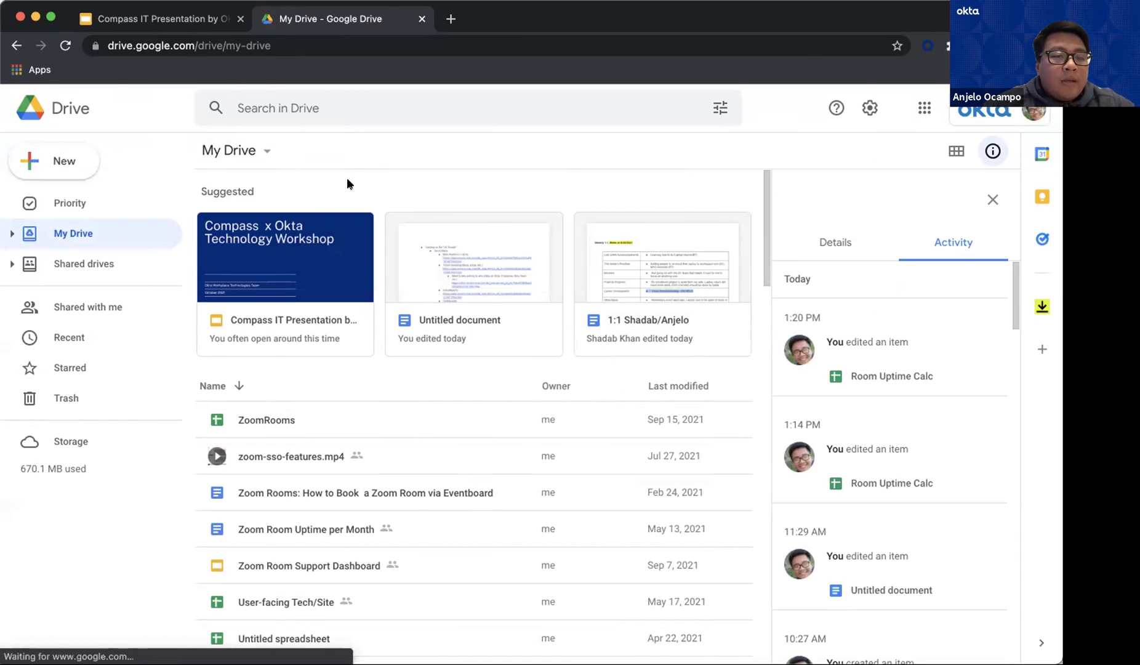
{"action": "left_click", "coordinate": [69, 162]}
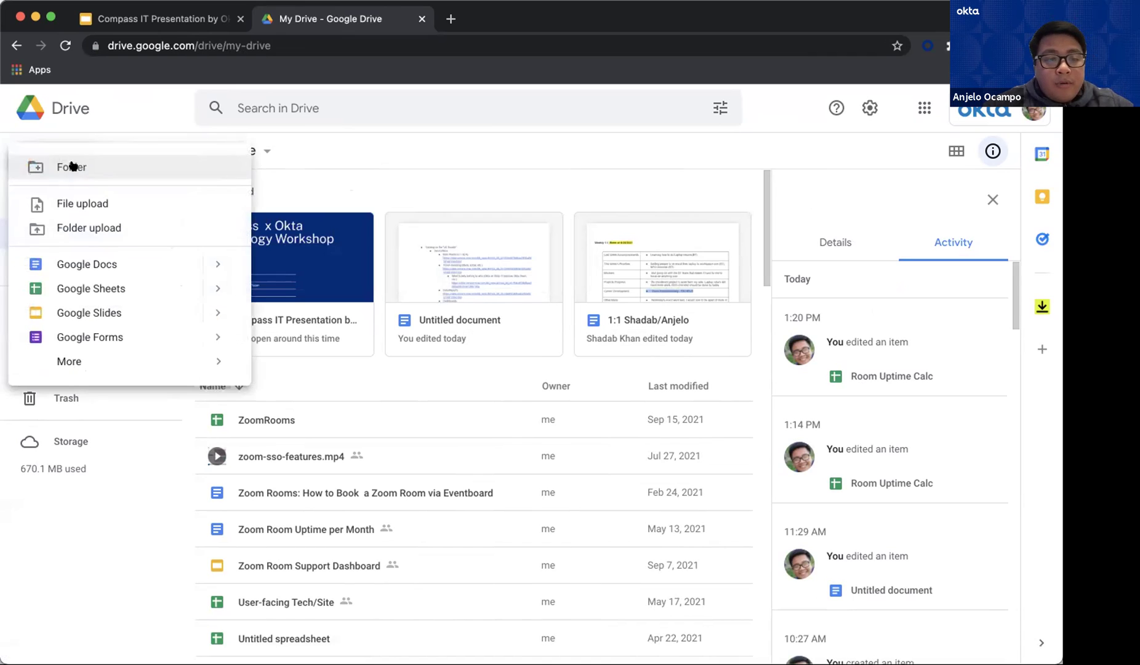
{"action": "left_click", "coordinate": [93, 264]}
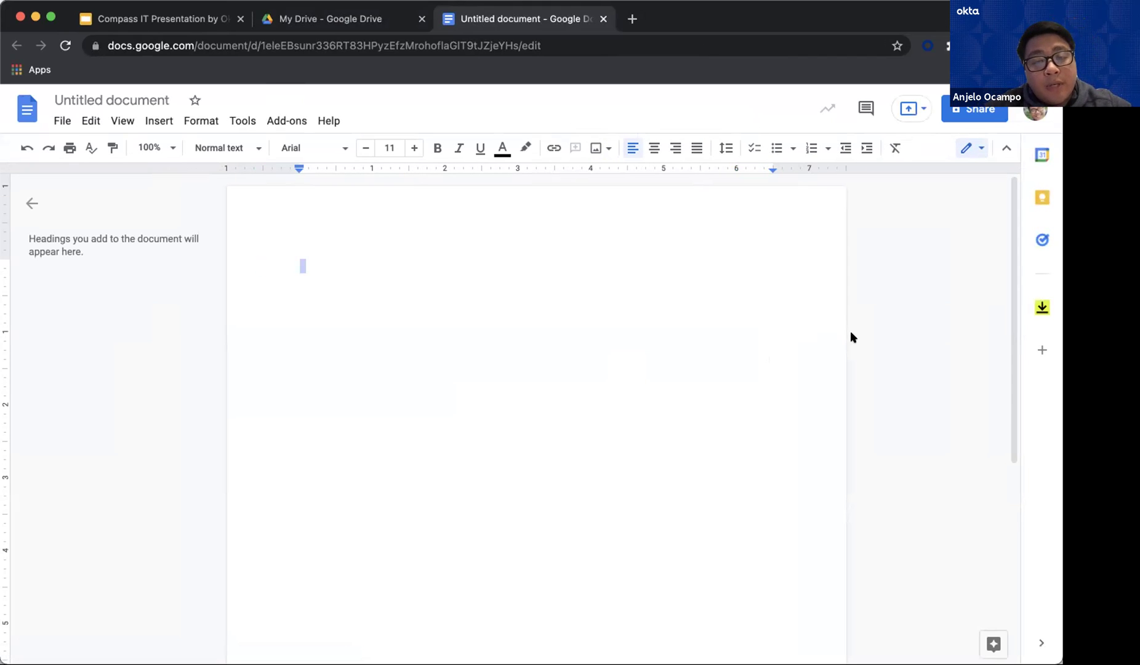
Open the Docs template gallery through File > New > From template
{"action": "key", "text": "super+a"}
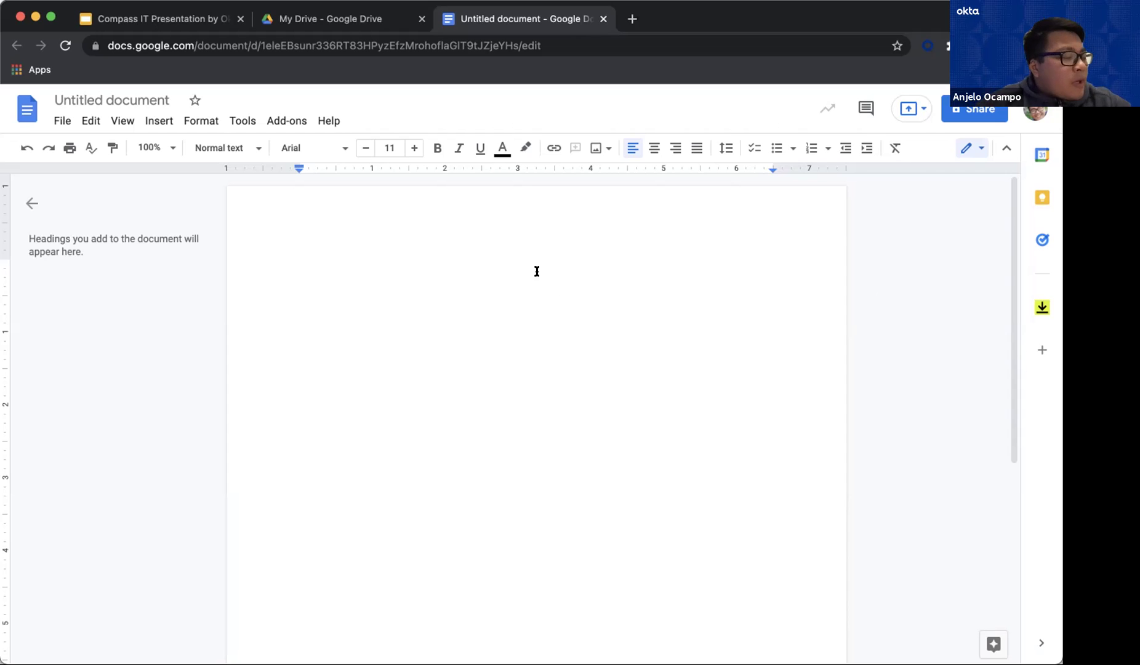
{"action": "left_click", "coordinate": [61, 121]}
{"action": "mouse_move", "coordinate": [147, 184]}
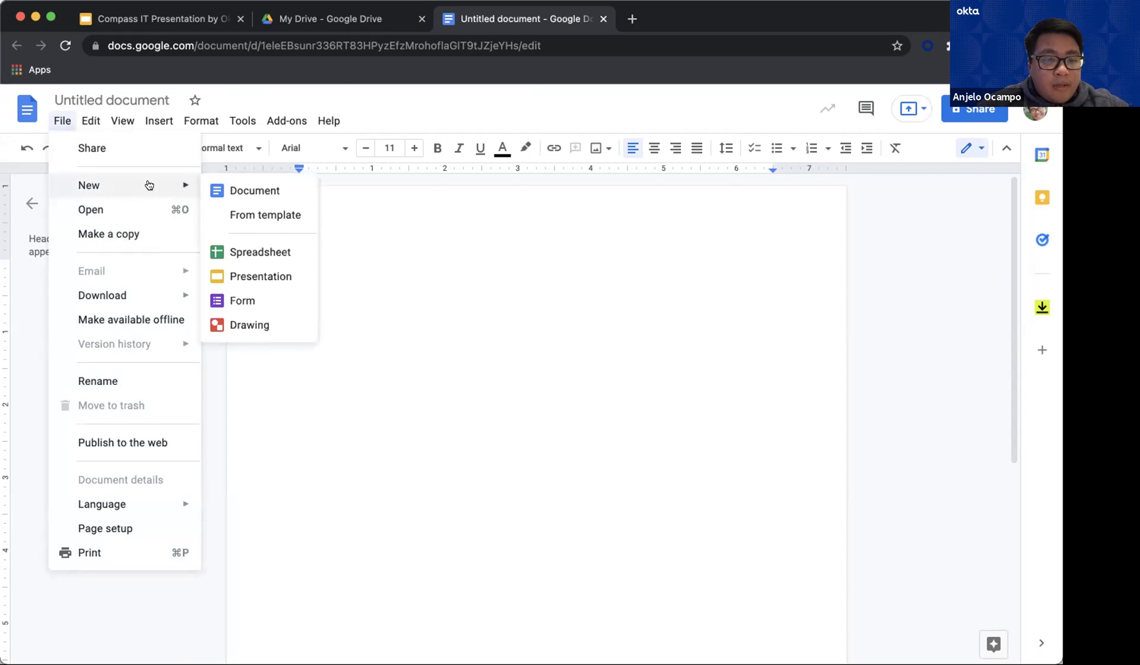
{"action": "left_click", "coordinate": [248, 215]}
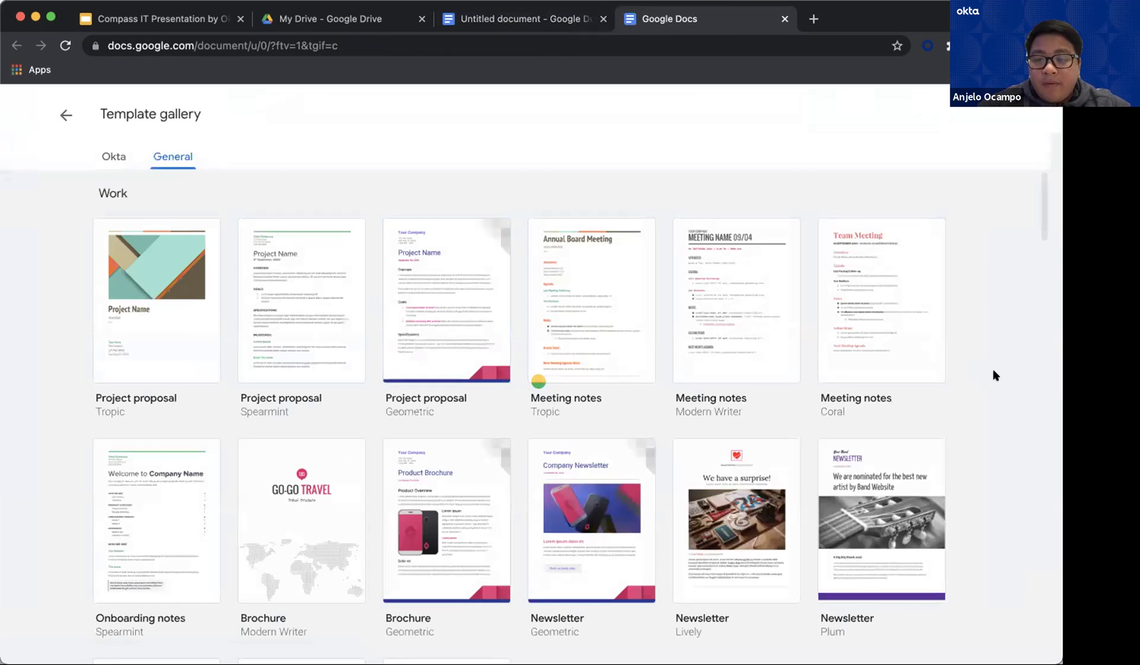
Scroll down to the Resumes section and open the Swiss resume template
{"action": "scroll", "coordinate": [992, 373], "scroll_direction": "down", "scroll_amount": 1}
{"action": "scroll", "coordinate": [993, 374], "scroll_direction": "up", "scroll_amount": 1}
{"action": "scroll", "coordinate": [992, 374], "scroll_direction": "down", "scroll_amount": 1}
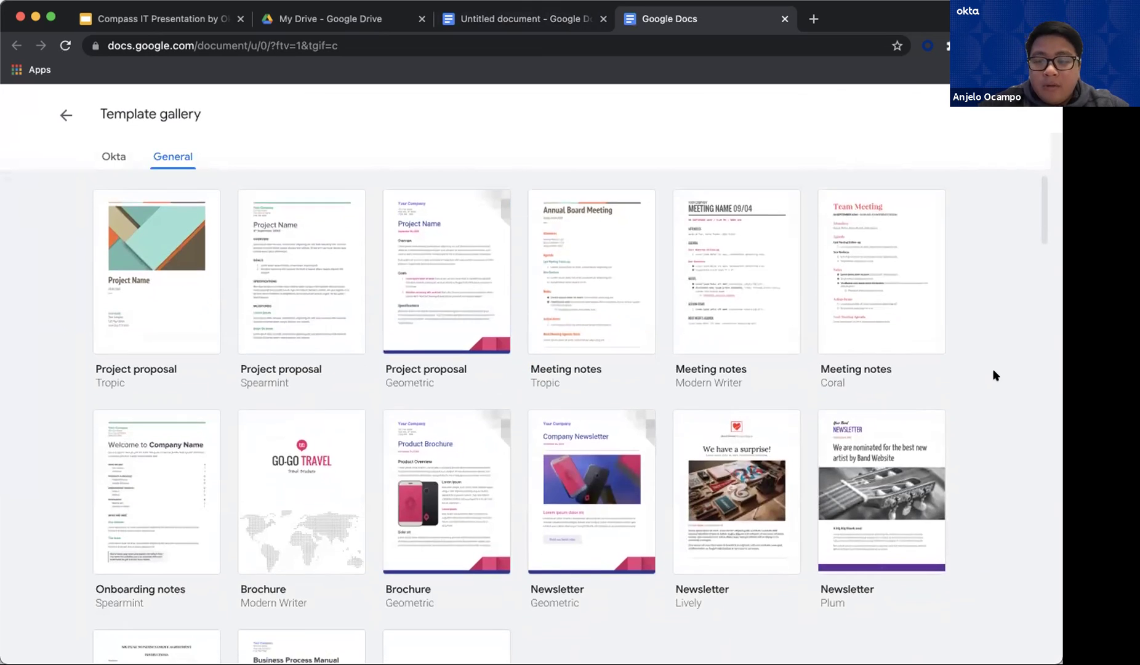
{"action": "scroll", "coordinate": [667, 315], "scroll_direction": "up", "scroll_amount": 1}
{"action": "scroll", "coordinate": [656, 326], "scroll_direction": "down", "scroll_amount": 4}
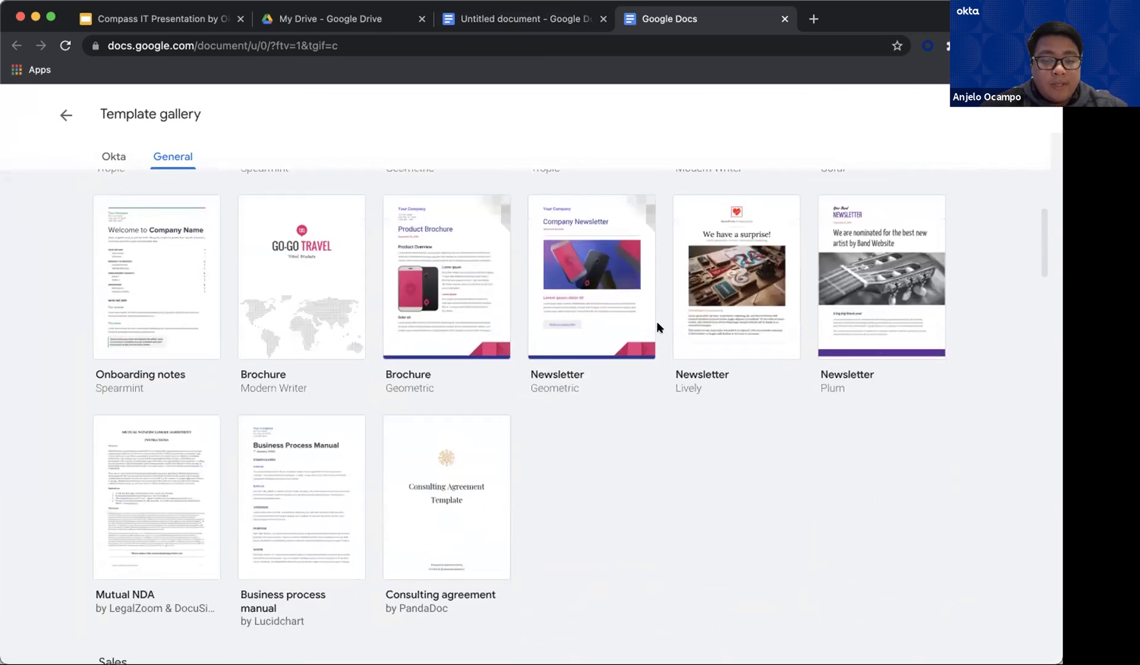
{"action": "scroll", "coordinate": [623, 321], "scroll_direction": "down", "scroll_amount": 7}
{"action": "scroll", "coordinate": [621, 320], "scroll_direction": "down", "scroll_amount": 15}
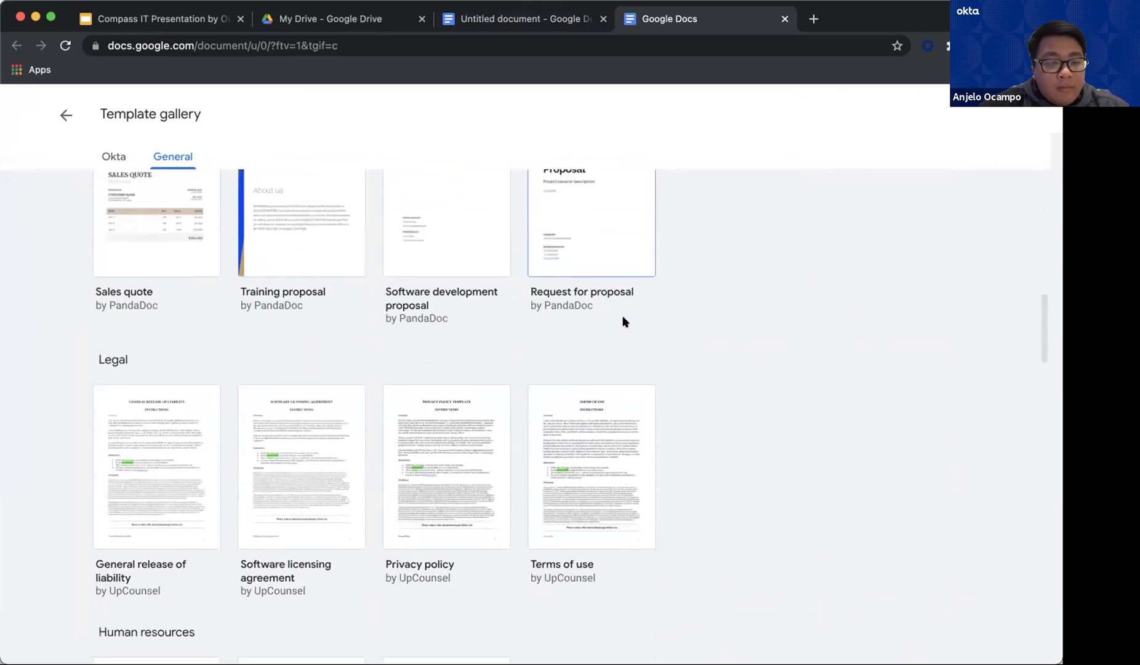
{"action": "scroll", "coordinate": [621, 321], "scroll_direction": "down", "scroll_amount": 10}
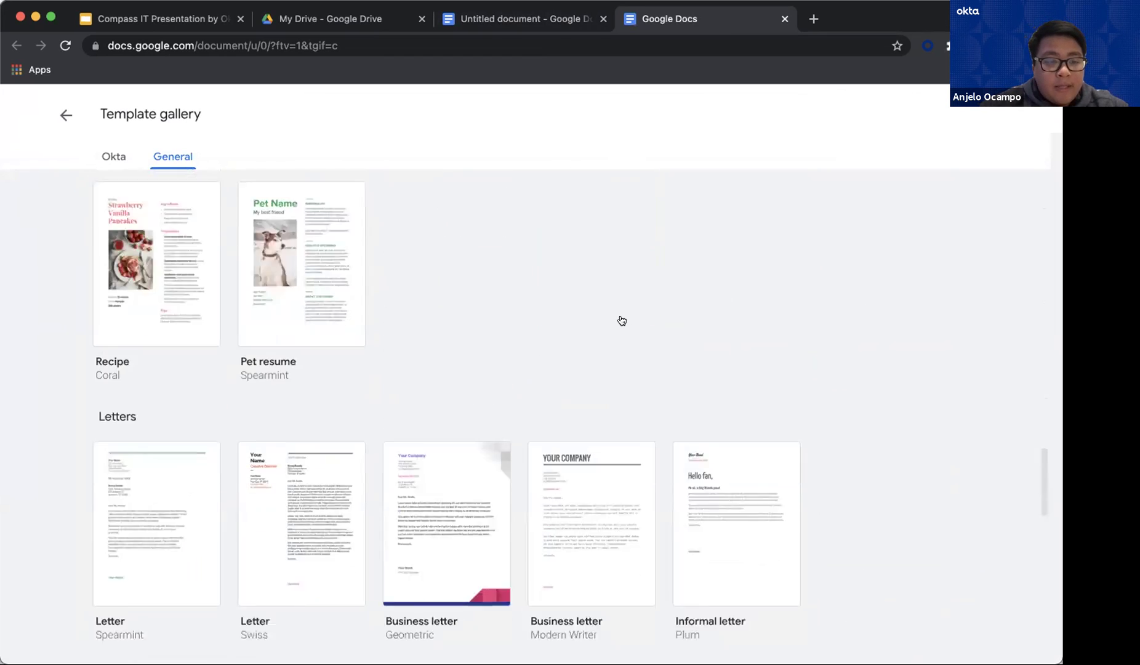
{"action": "scroll", "coordinate": [388, 303], "scroll_direction": "down", "scroll_amount": 2}
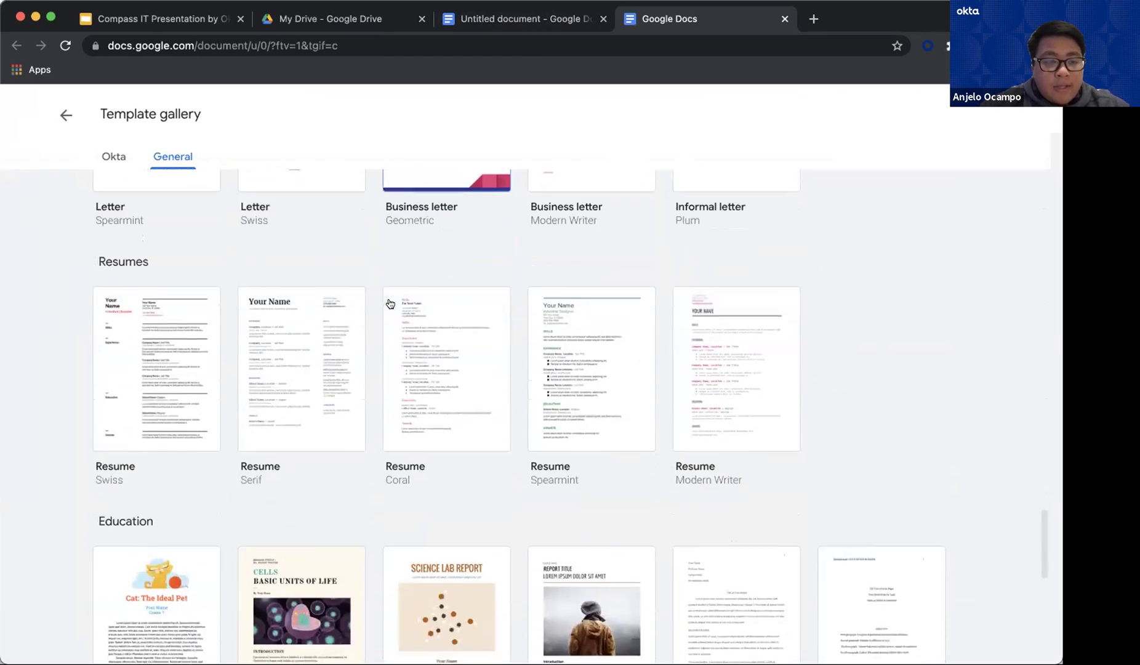
{"action": "left_click", "coordinate": [163, 364]}
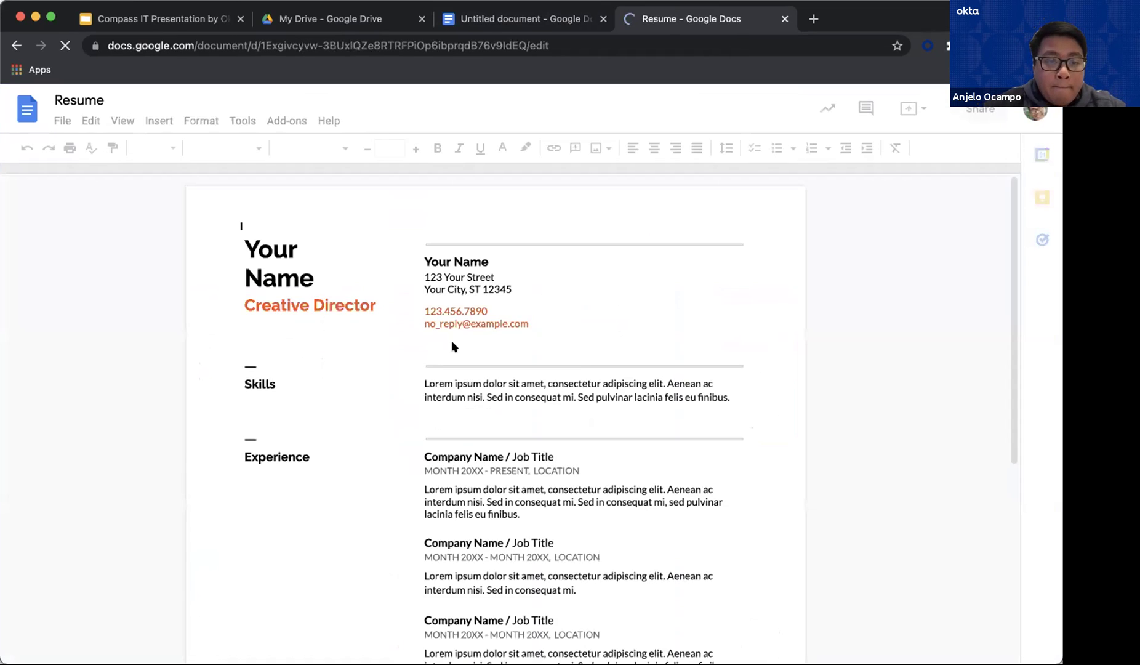
Replace the first Experience heading's Company Name and Job Title with 'Okta' and 'IT Technician'
{"action": "left_click", "coordinate": [514, 393]}
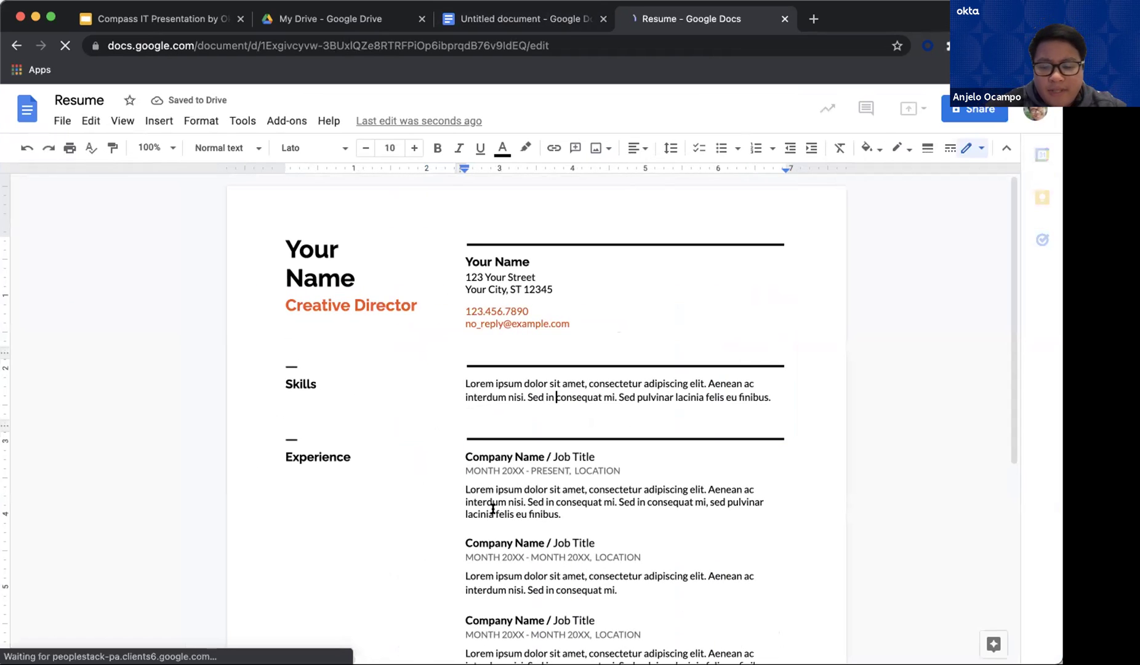
{"action": "scroll", "coordinate": [492, 507], "scroll_direction": "down", "scroll_amount": 2}
{"action": "left_click", "coordinate": [575, 416]}
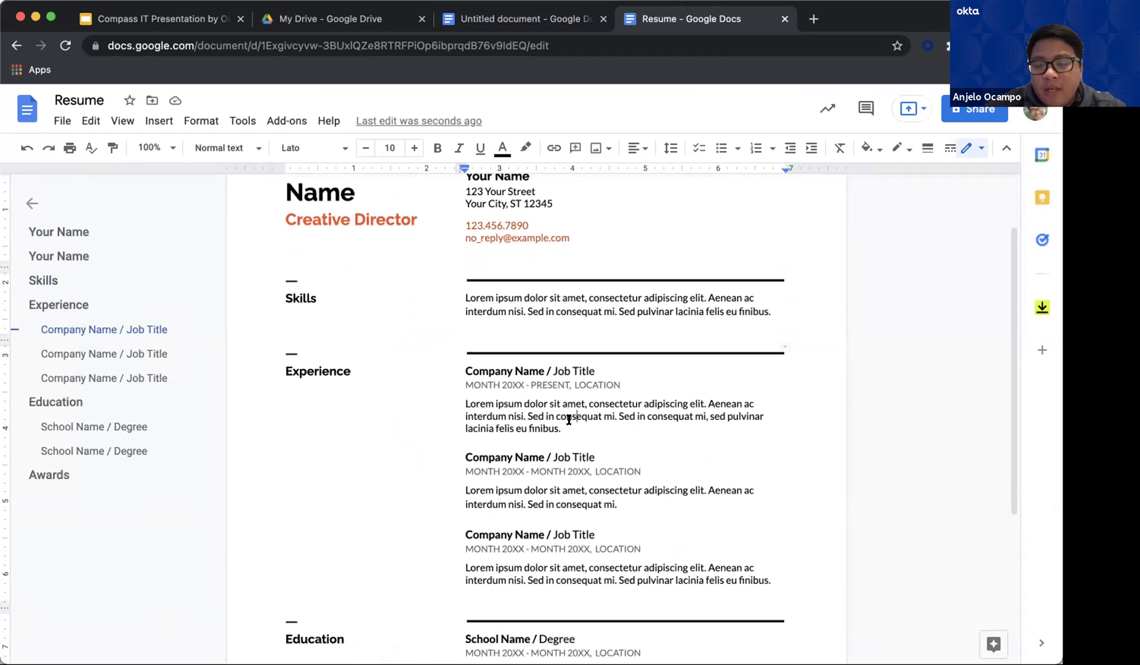
{"action": "left_click_drag", "start_coordinate": [568, 423], "coordinate": [541, 415]}
{"action": "left_click", "coordinate": [541, 415]}
{"action": "left_click_drag", "start_coordinate": [542, 366], "coordinate": [500, 370]}
{"action": "type", "text": "Okta"}
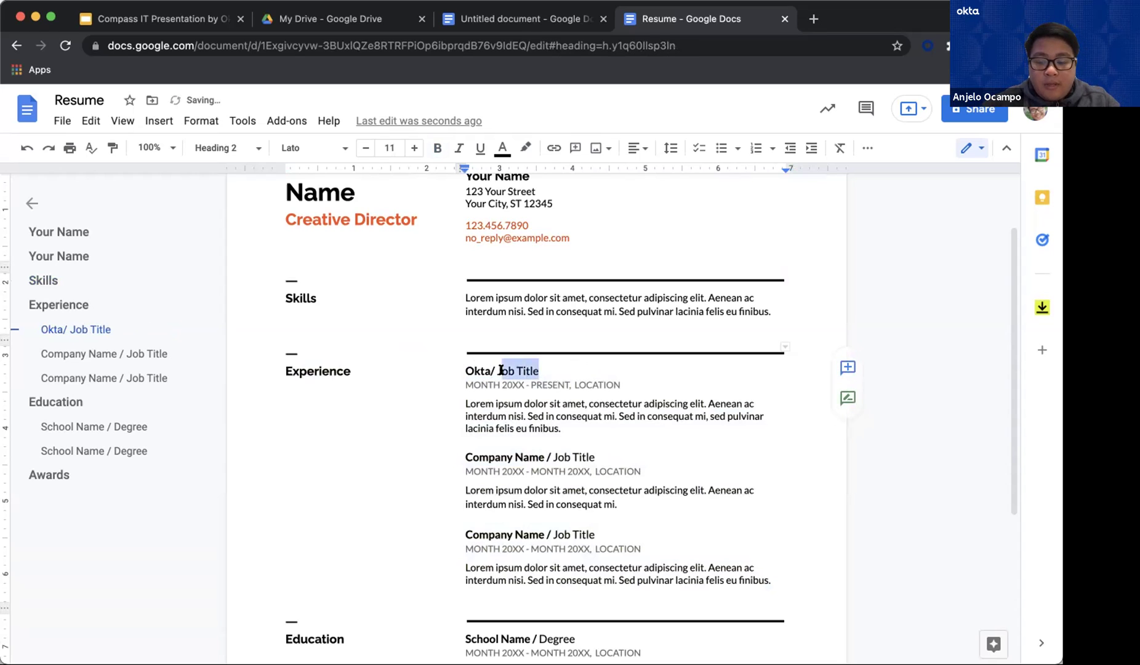
{"action": "key", "text": "BackSpace"}
{"action": "key", "text": "BackSpace"}
{"action": "type", "text": "IT Technicia"}
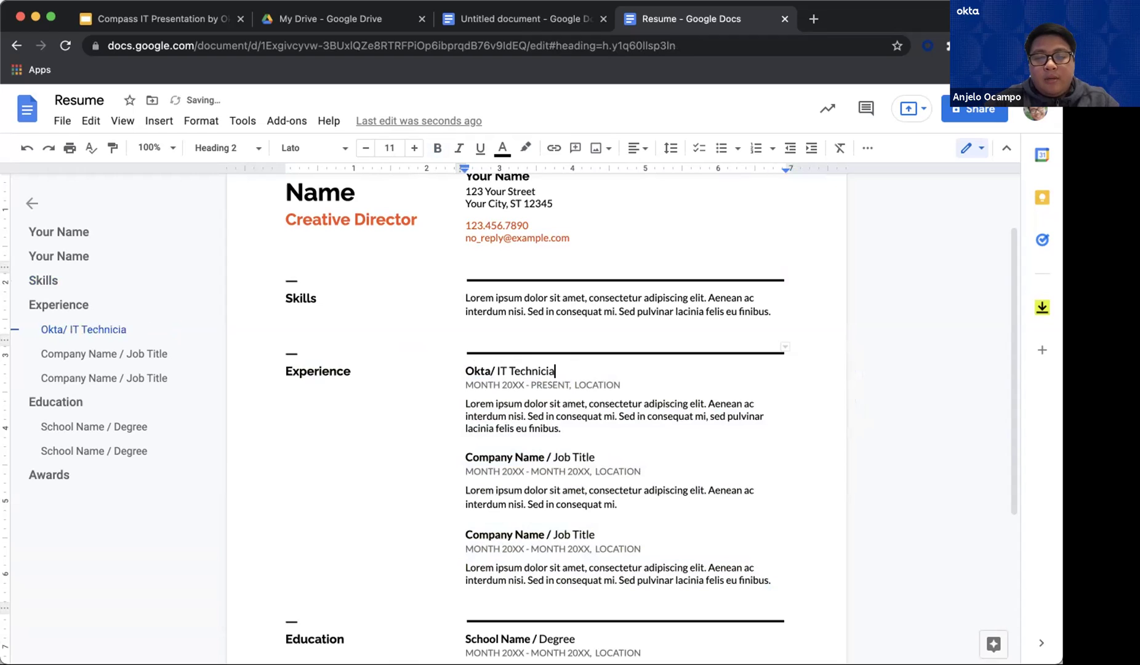
{"action": "type", "text": "n"}
{"action": "left_click", "coordinate": [539, 428]}
Try adding 's and other' after Technician, then undo back to 'Okta/ IT Technician'
{"action": "scroll", "coordinate": [350, 252], "scroll_direction": "up", "scroll_amount": 1}
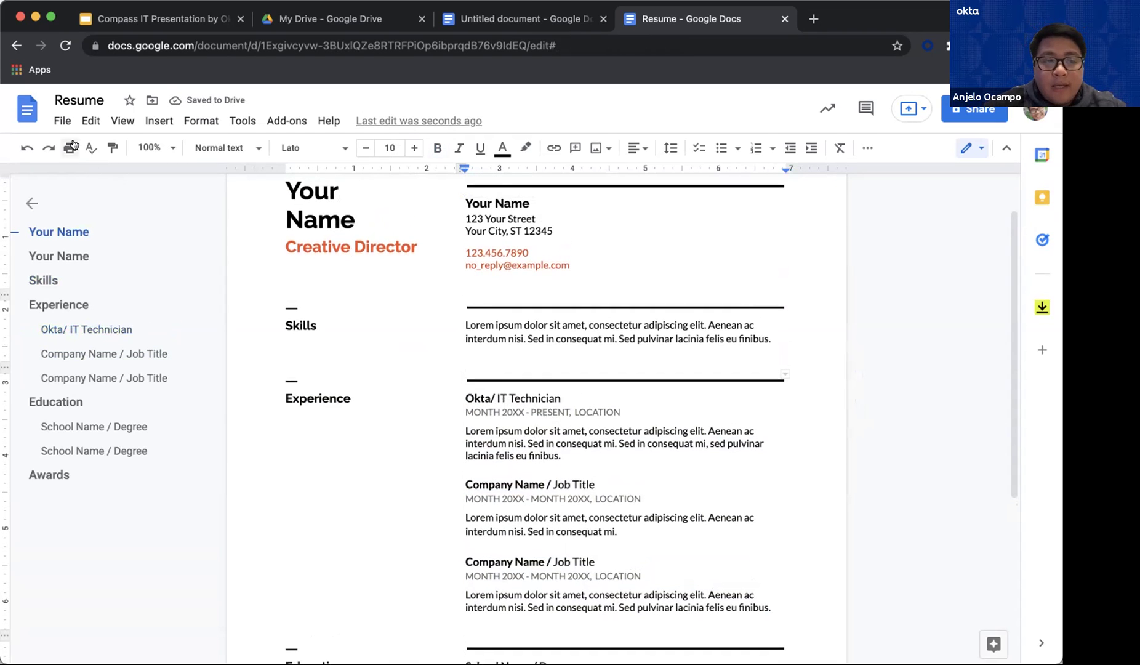
{"action": "left_click", "coordinate": [575, 338]}
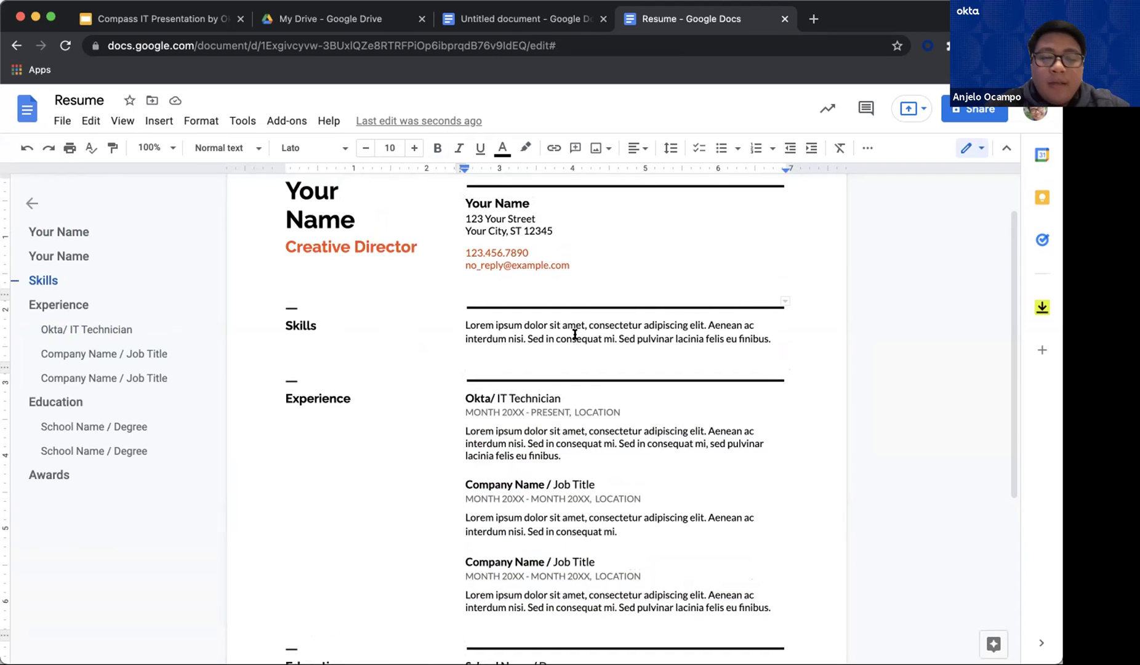
{"action": "left_click", "coordinate": [561, 400]}
{"action": "left_click", "coordinate": [562, 398]}
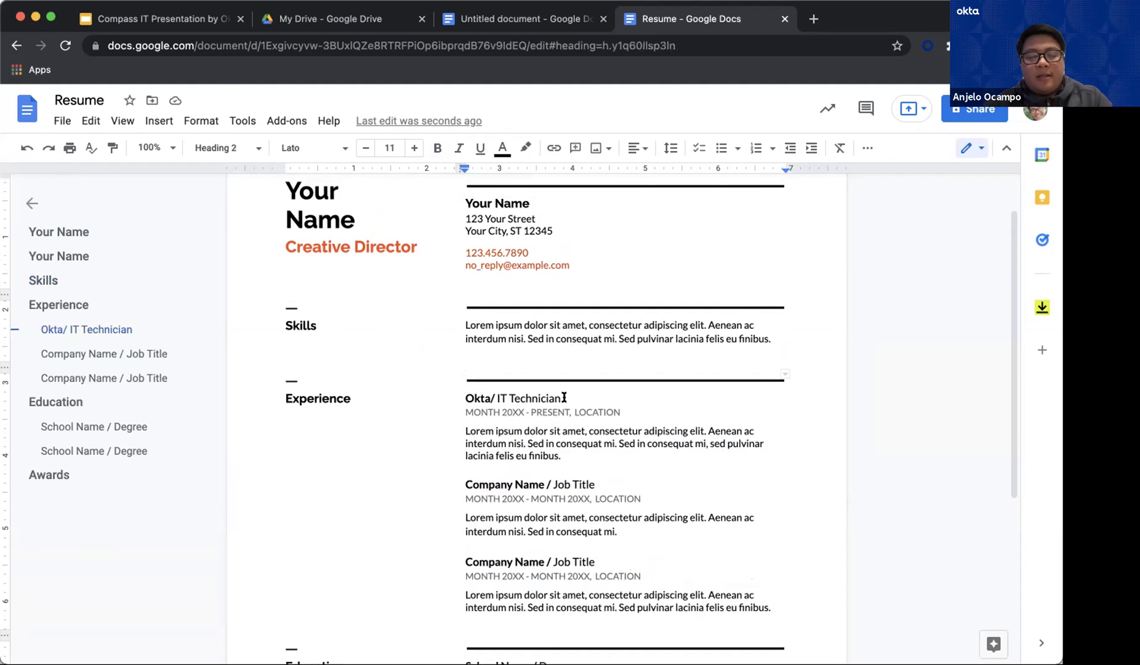
{"action": "type", "text": "s"}
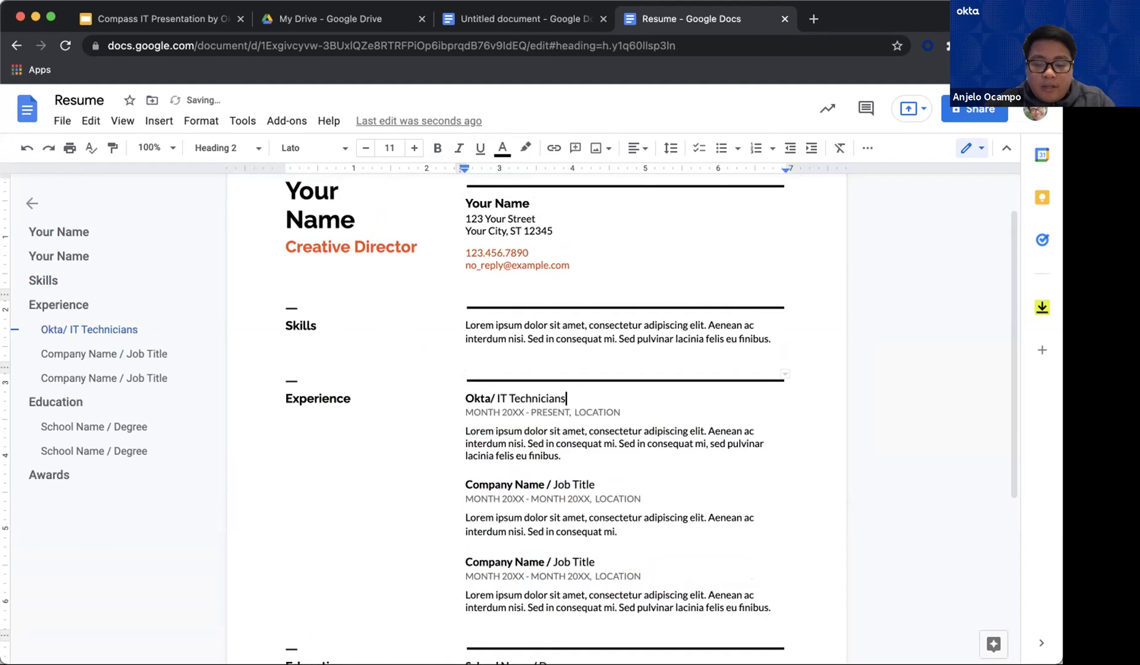
{"action": "type", "text": " and other"}
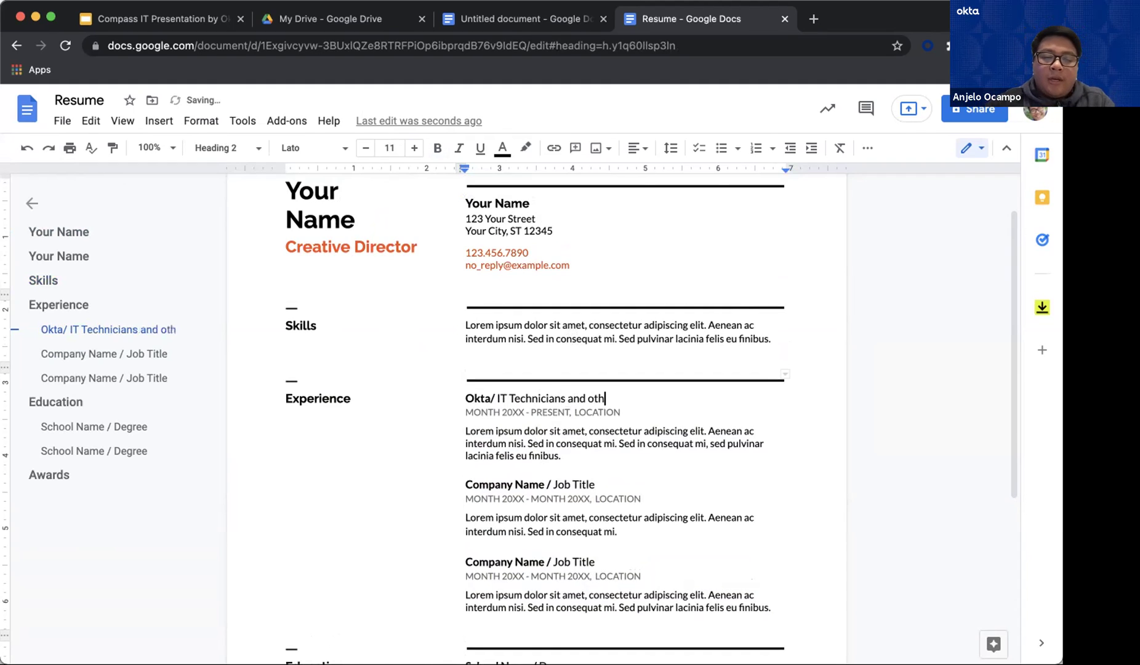
{"action": "left_click", "coordinate": [533, 443]}
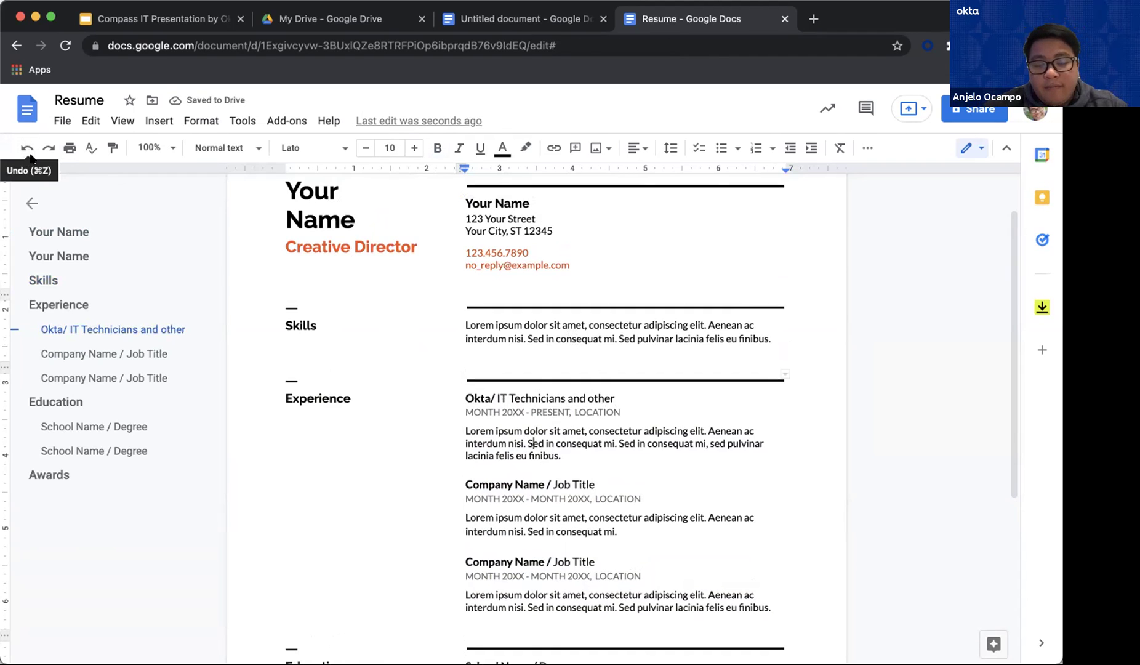
{"action": "left_click", "coordinate": [24, 147]}
{"action": "left_click", "coordinate": [25, 148]}
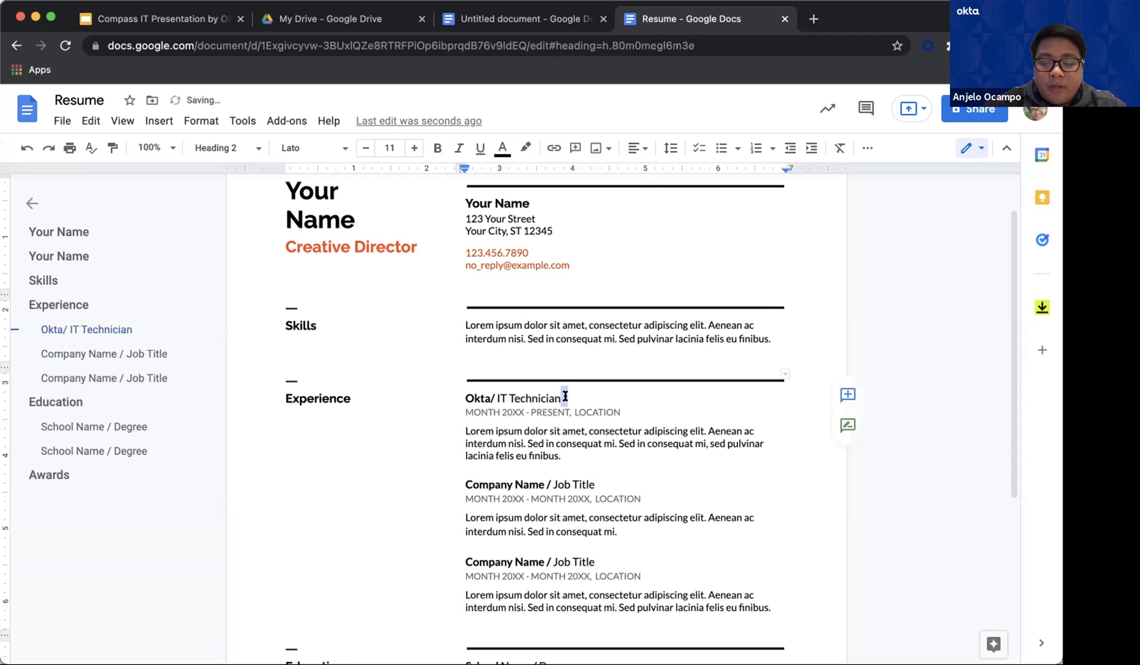
{"action": "key", "text": "alt+BackSpace"}
{"action": "key", "text": "alt+BackSpace"}
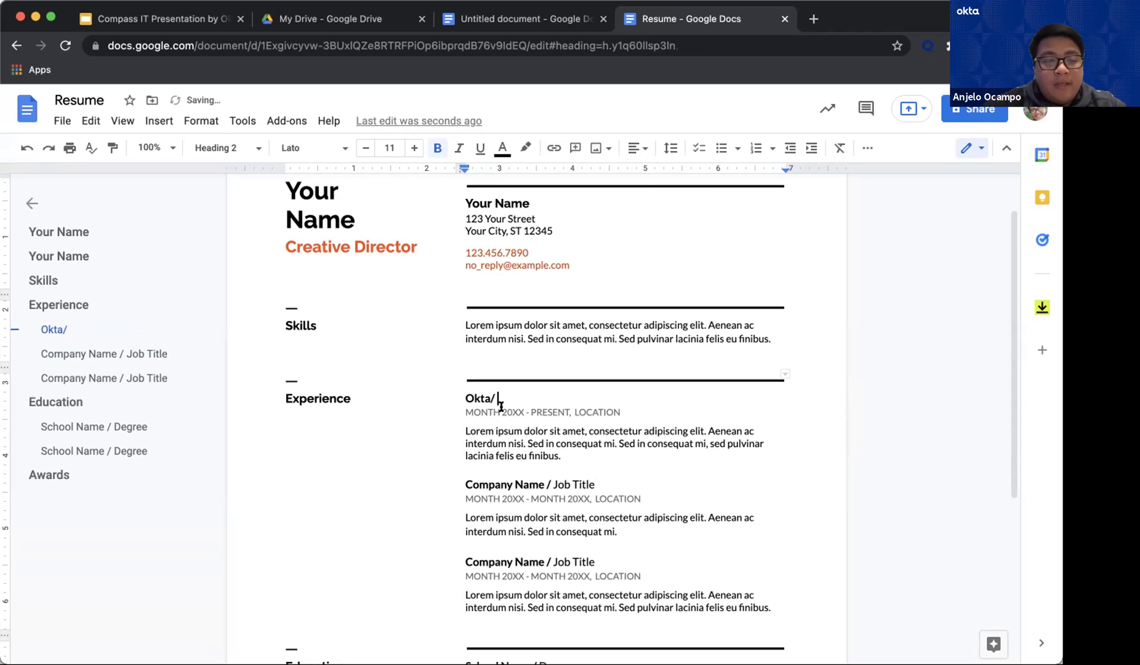
{"action": "key", "text": "super+z"}
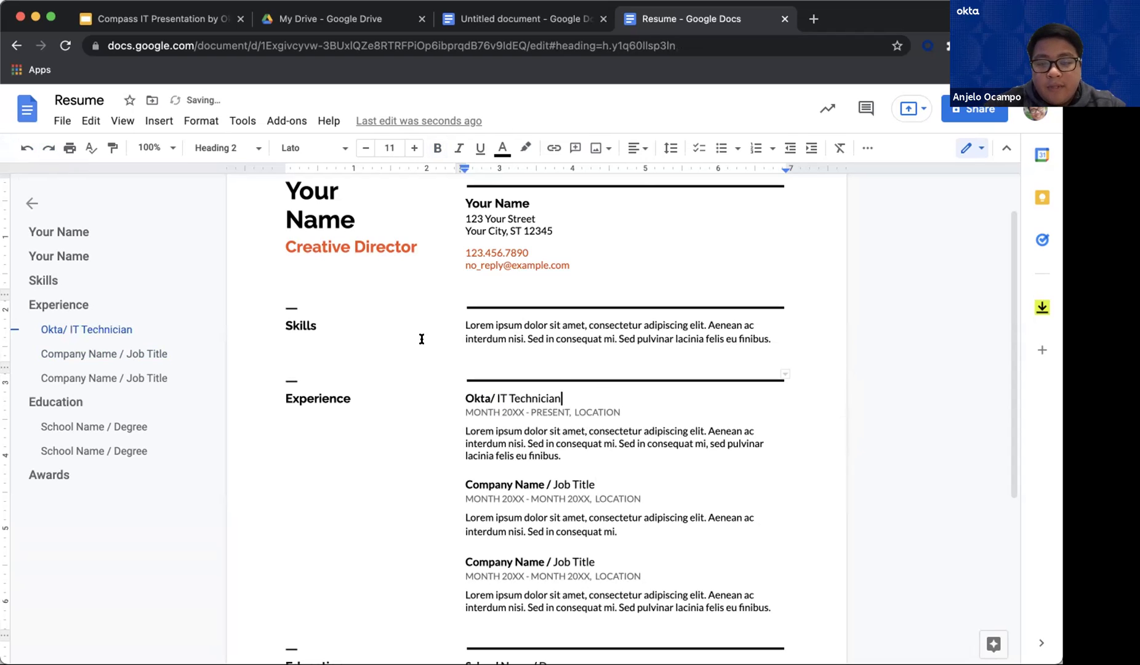
{"action": "left_click", "coordinate": [560, 456]}
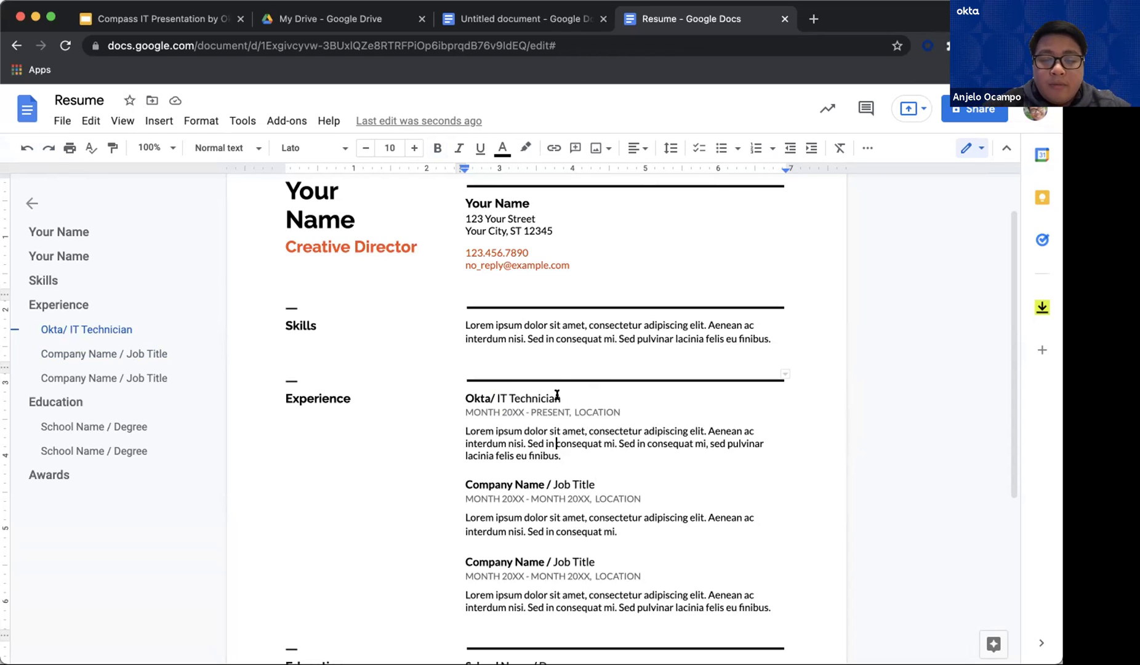
Select and copy the 'Okta/ IT Technician' Experience heading
{"action": "left_click_drag", "start_coordinate": [557, 395], "coordinate": [459, 393]}
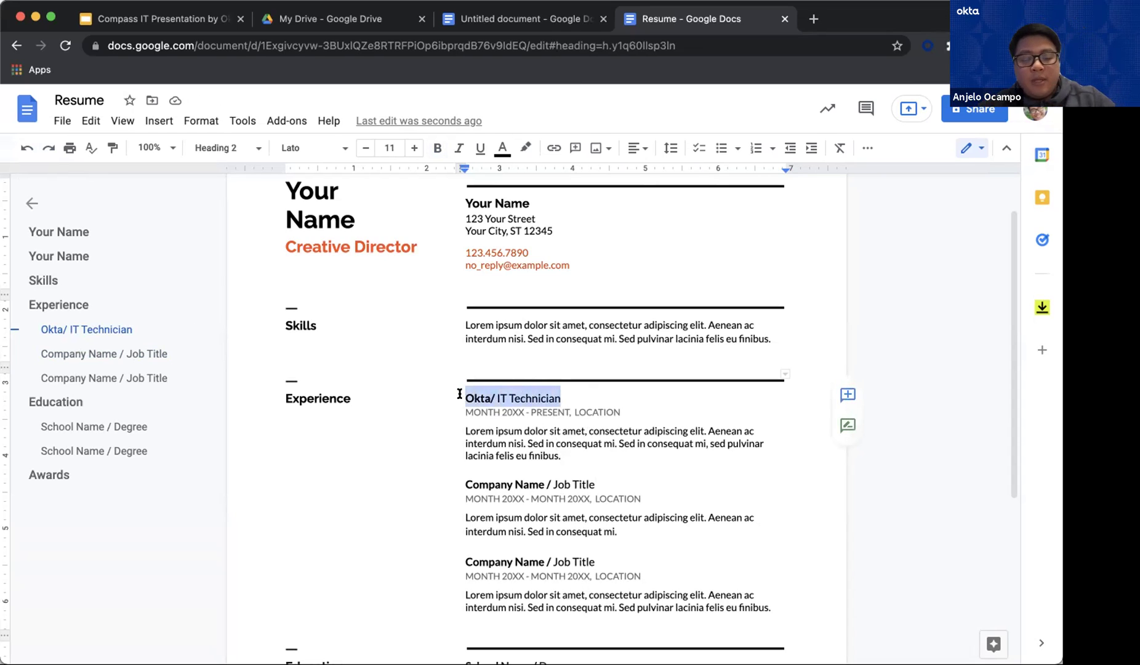
{"action": "left_click", "coordinate": [483, 409]}
{"action": "left_click_drag", "start_coordinate": [557, 394], "coordinate": [466, 397]}
{"action": "key", "text": "ctrl+c"}
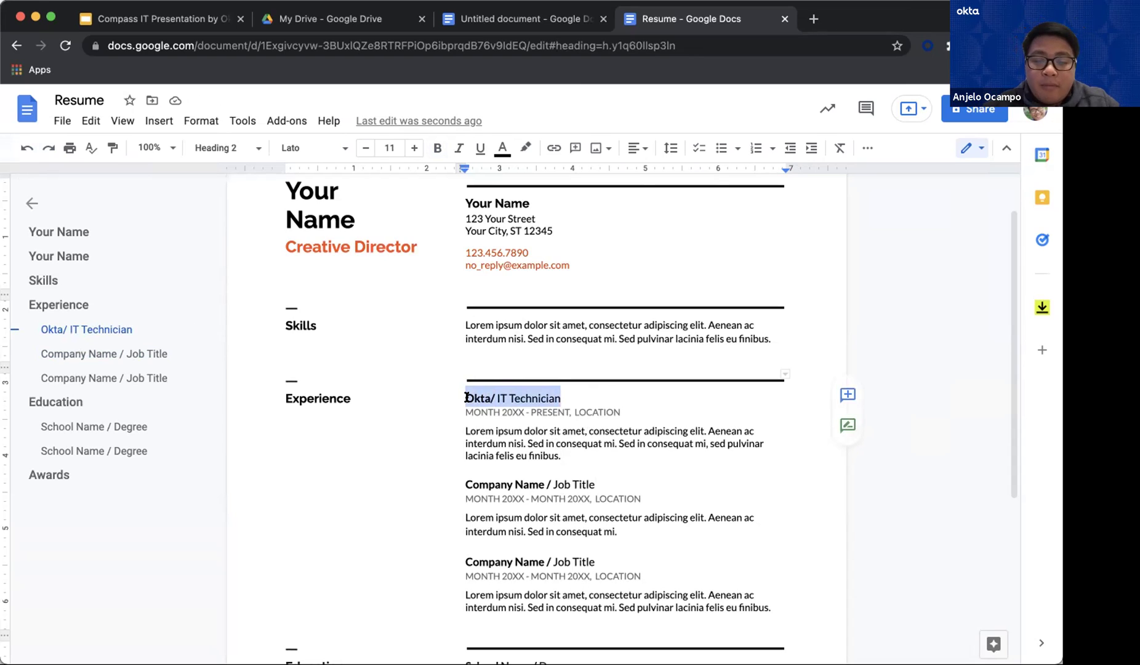
{"action": "left_click", "coordinate": [499, 381]}
Paste 'Okta/ IT Technician' on a new line after 'finibus.' in the Skills paragraph
{"action": "left_click", "coordinate": [589, 325]}
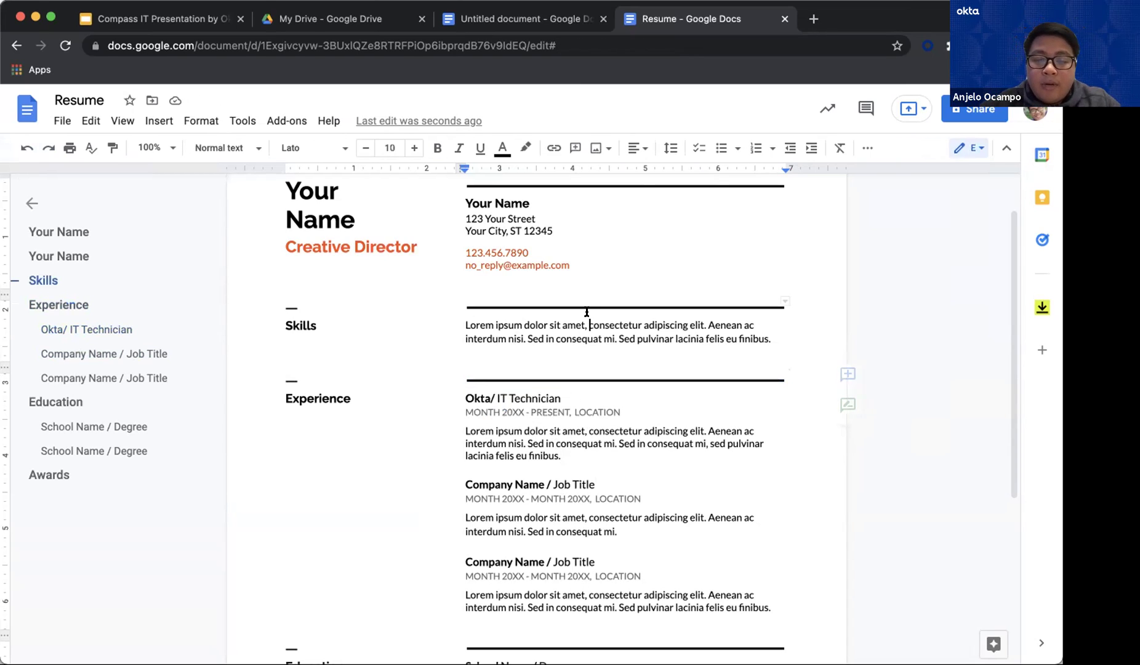
{"action": "left_click", "coordinate": [771, 338]}
{"action": "key", "text": "Return"}
{"action": "key", "text": "ctrl+v"}
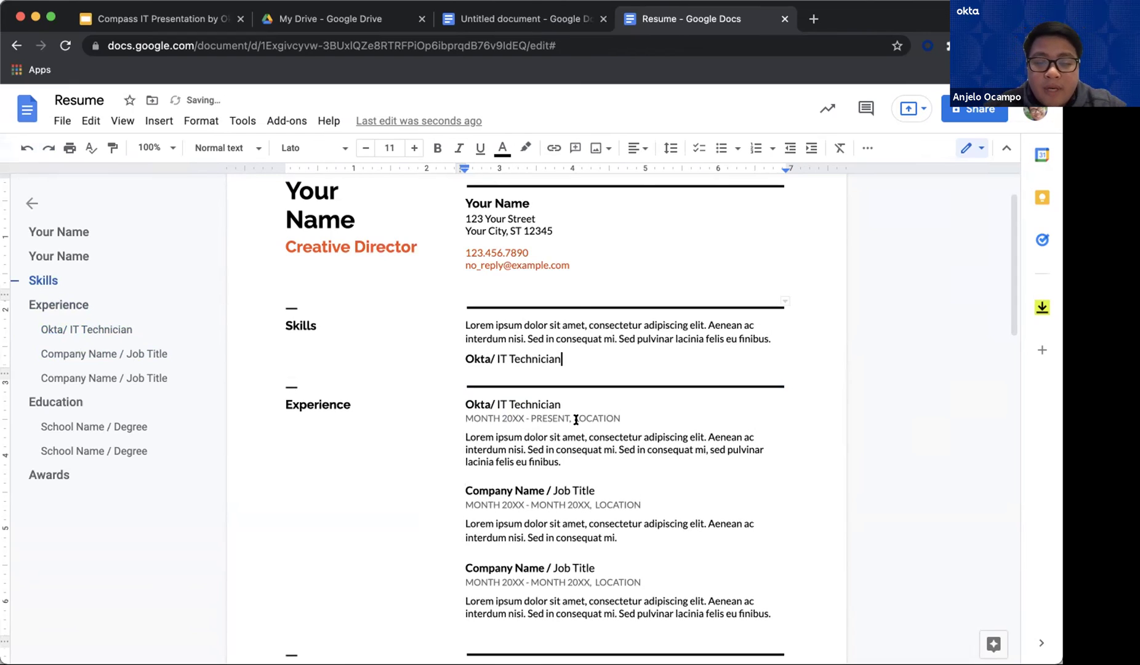
{"action": "left_click_drag", "start_coordinate": [559, 403], "coordinate": [463, 400]}
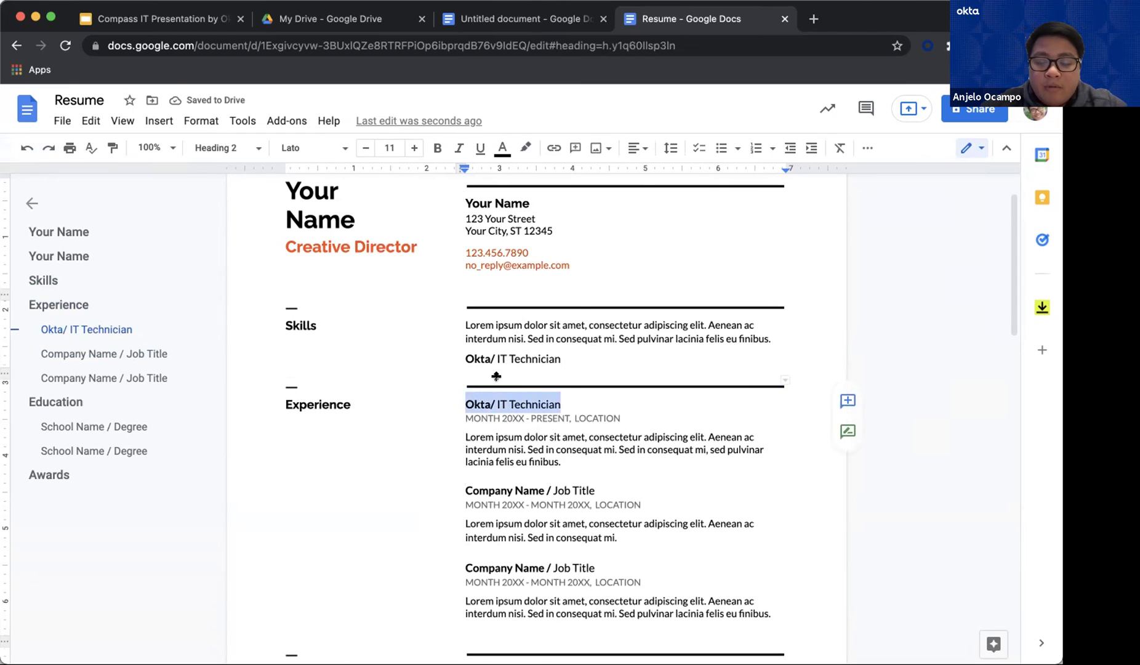
{"action": "left_click", "coordinate": [526, 357]}
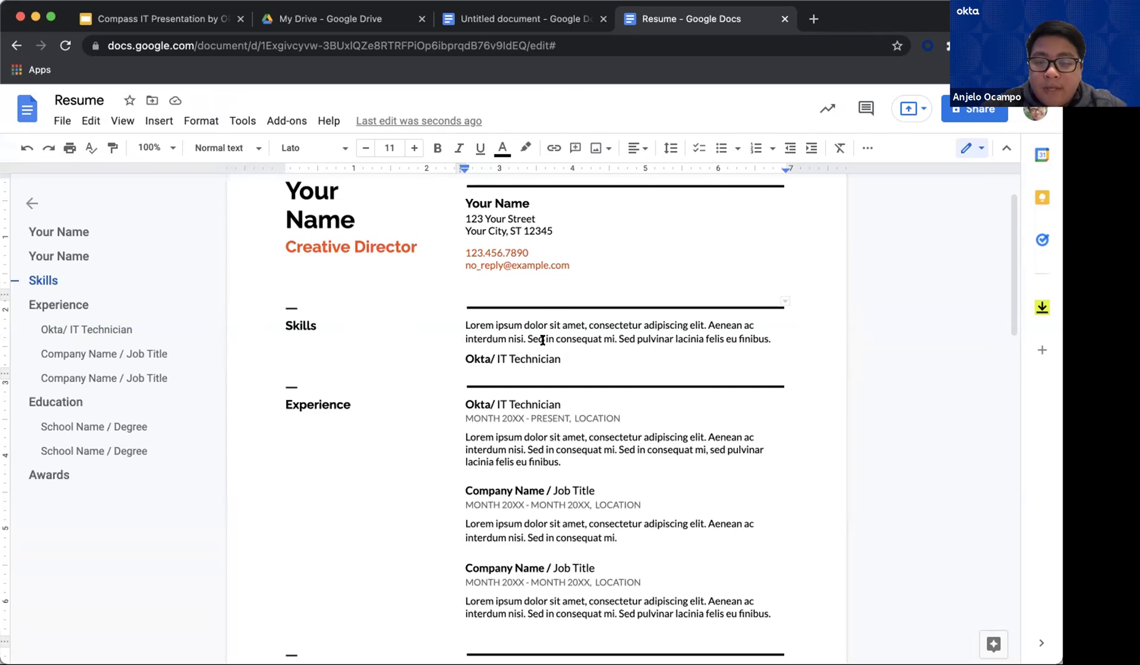
{"action": "left_click", "coordinate": [545, 339]}
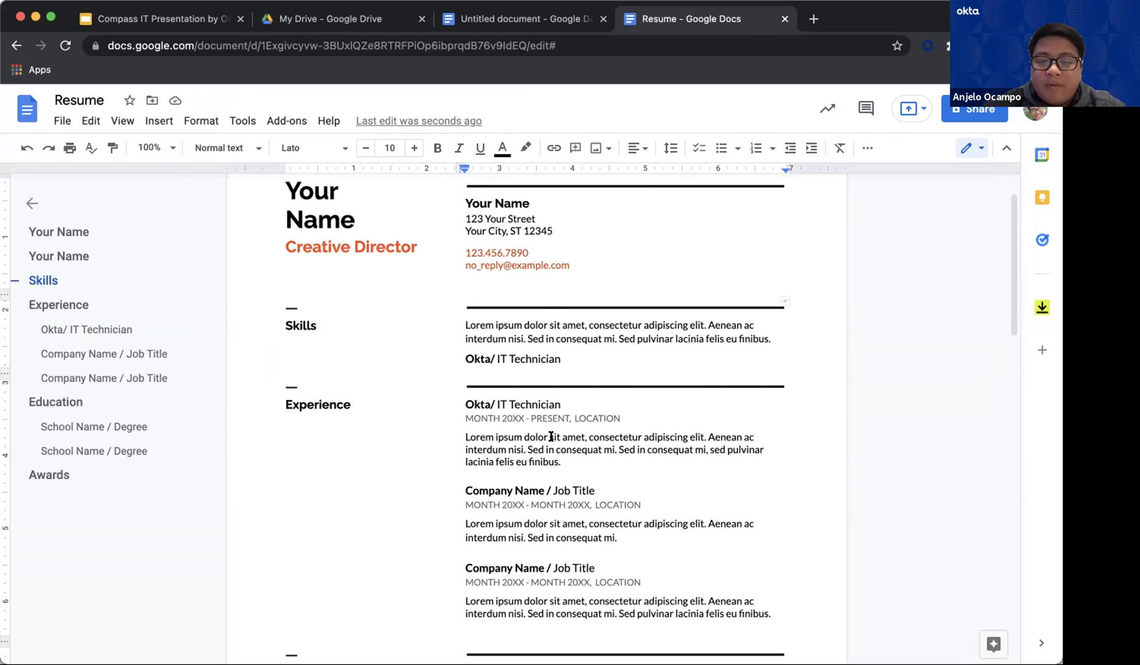
{"action": "left_click", "coordinate": [62, 121]}
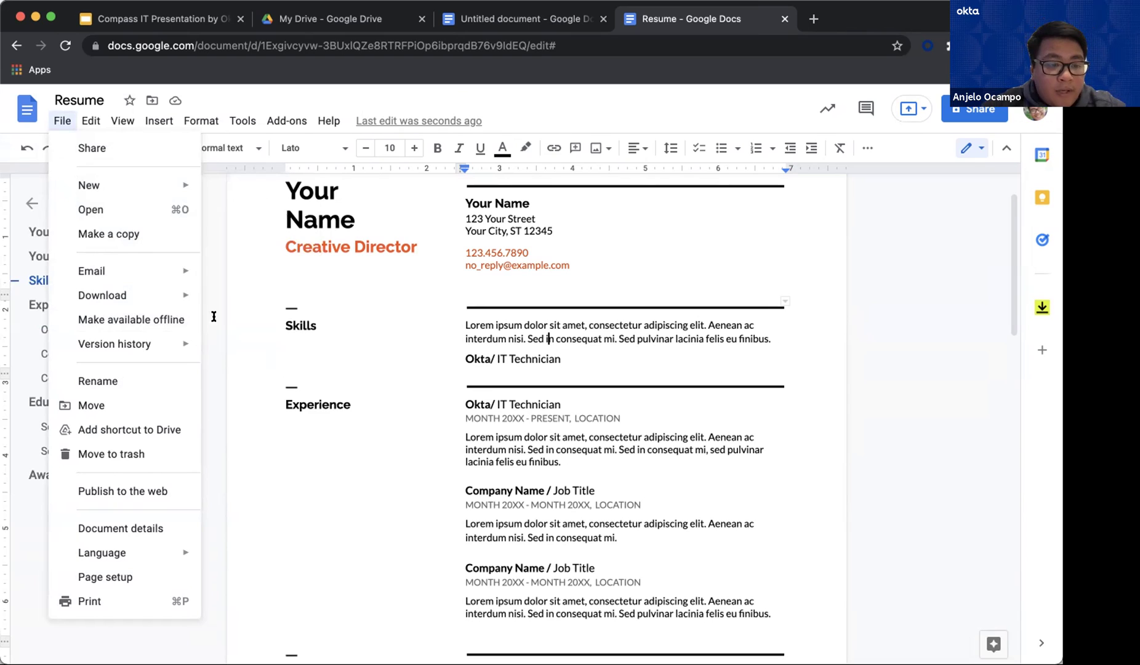
Download the resume as Resume.pdf using File > Download > PDF Document (.pdf)
{"action": "left_click", "coordinate": [587, 385]}
{"action": "left_click", "coordinate": [57, 120]}
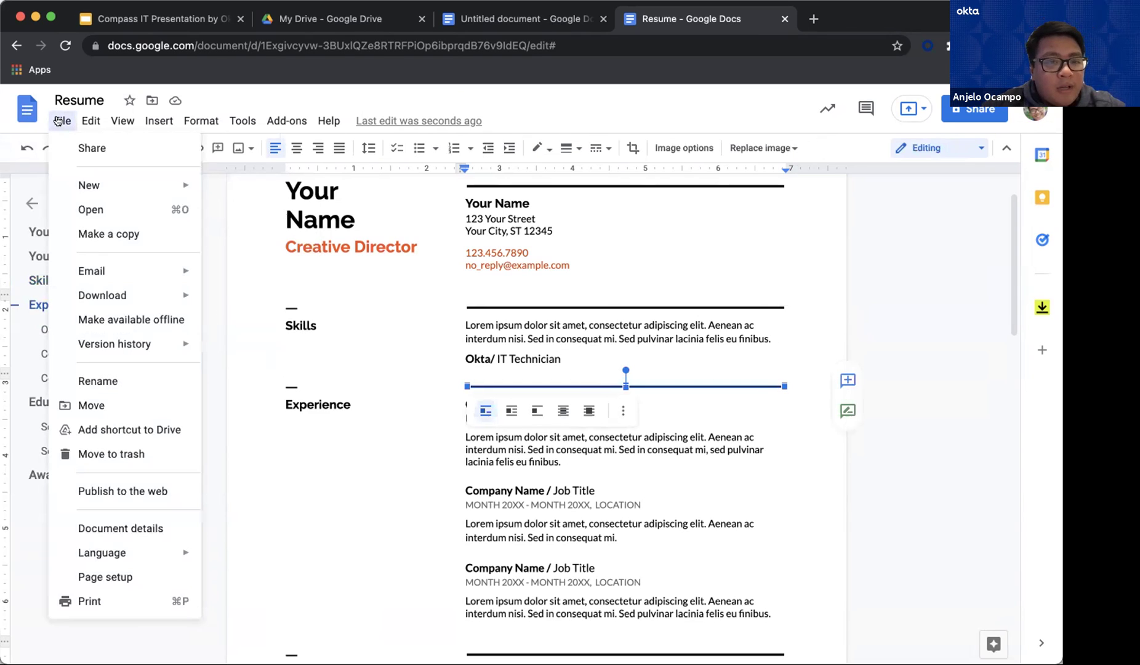
{"action": "mouse_move", "coordinate": [149, 280]}
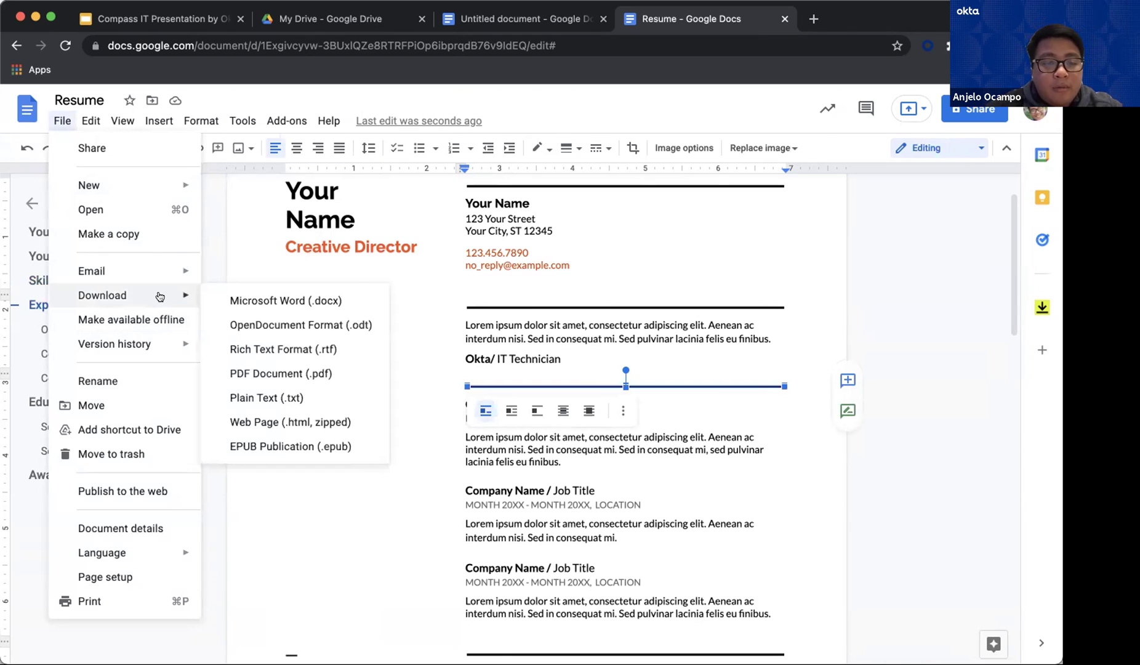
{"action": "left_click", "coordinate": [275, 373]}
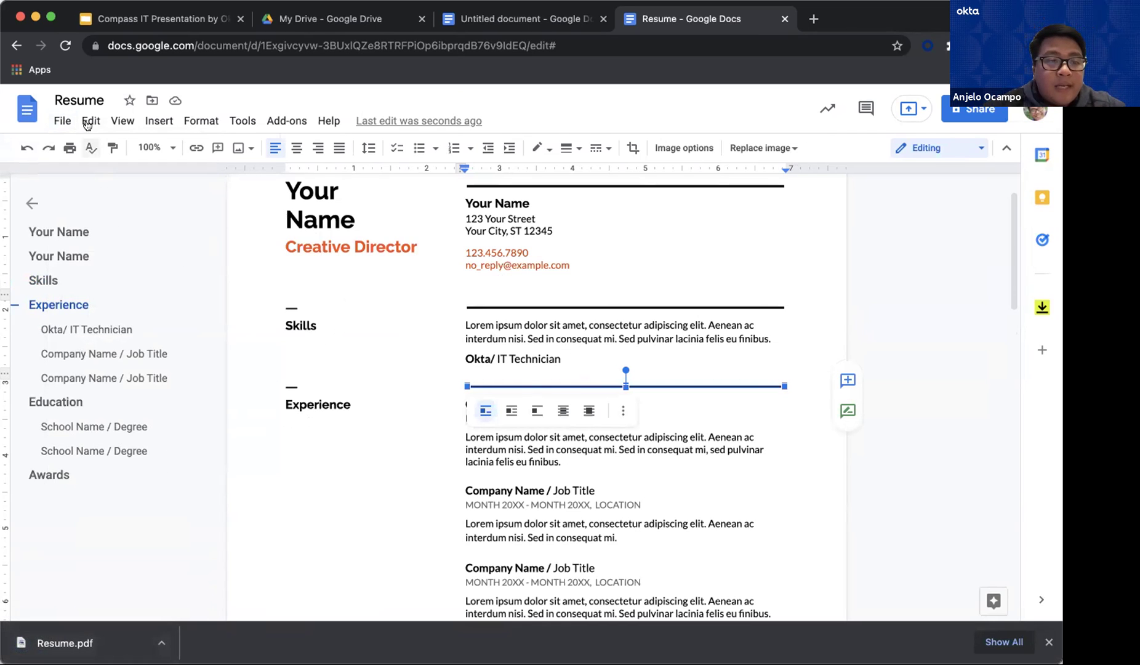
{"action": "left_click", "coordinate": [82, 99]}
Rename the document to the owner's full name followed by 'Resume'
{"action": "left_click_drag", "start_coordinate": [101, 96], "coordinate": [44, 102]}
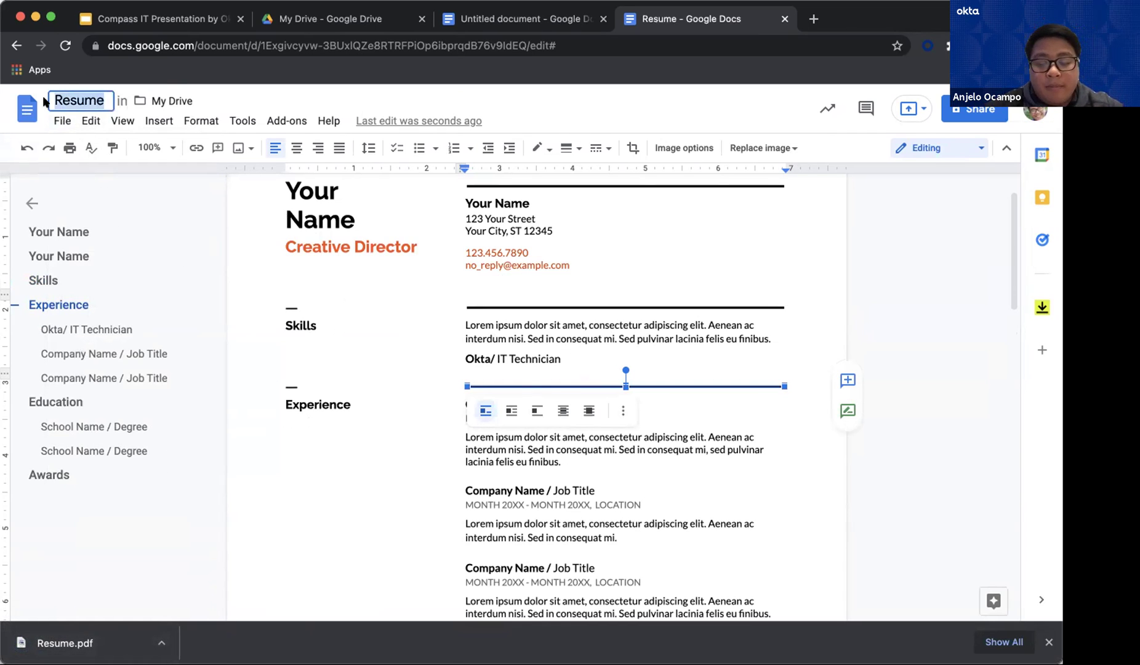
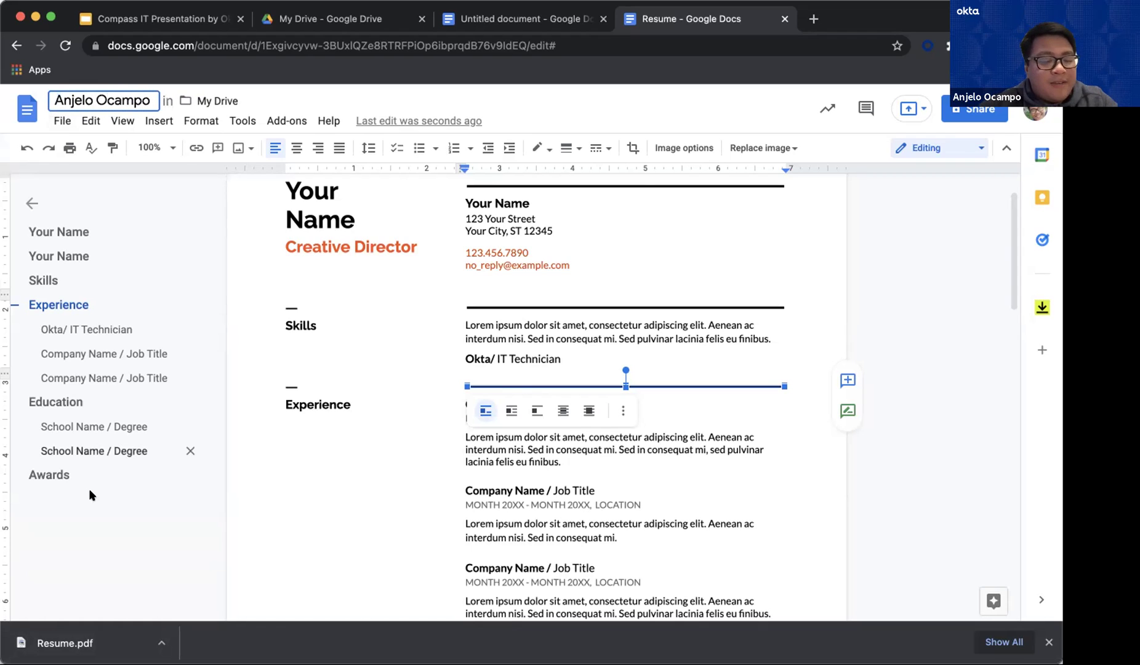
{"action": "type", "text": "'s"}
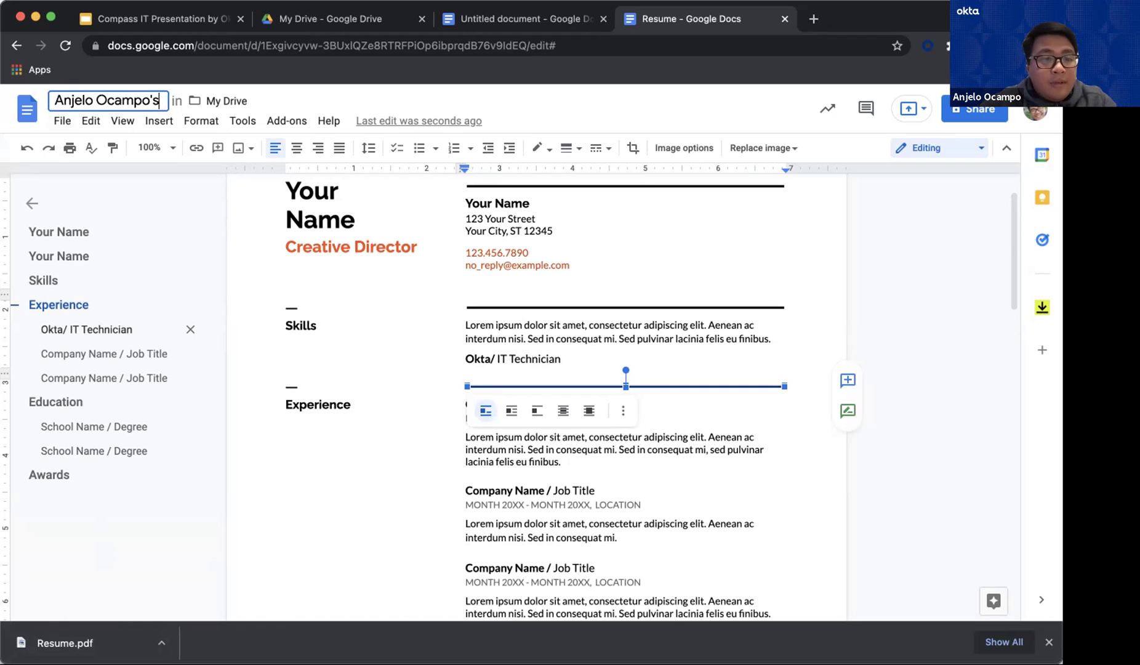
{"action": "type", "text": " Resume"}
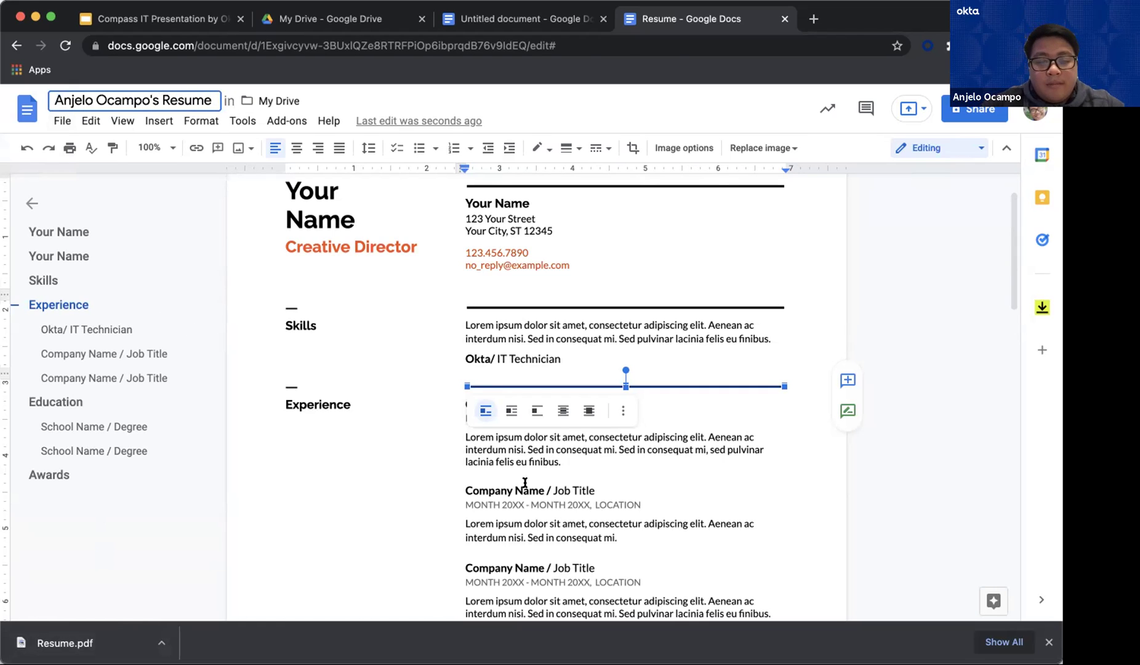
{"action": "left_click", "coordinate": [529, 463]}
Download the renamed resume as a PDF Document (.pdf)
{"action": "left_click", "coordinate": [62, 121]}
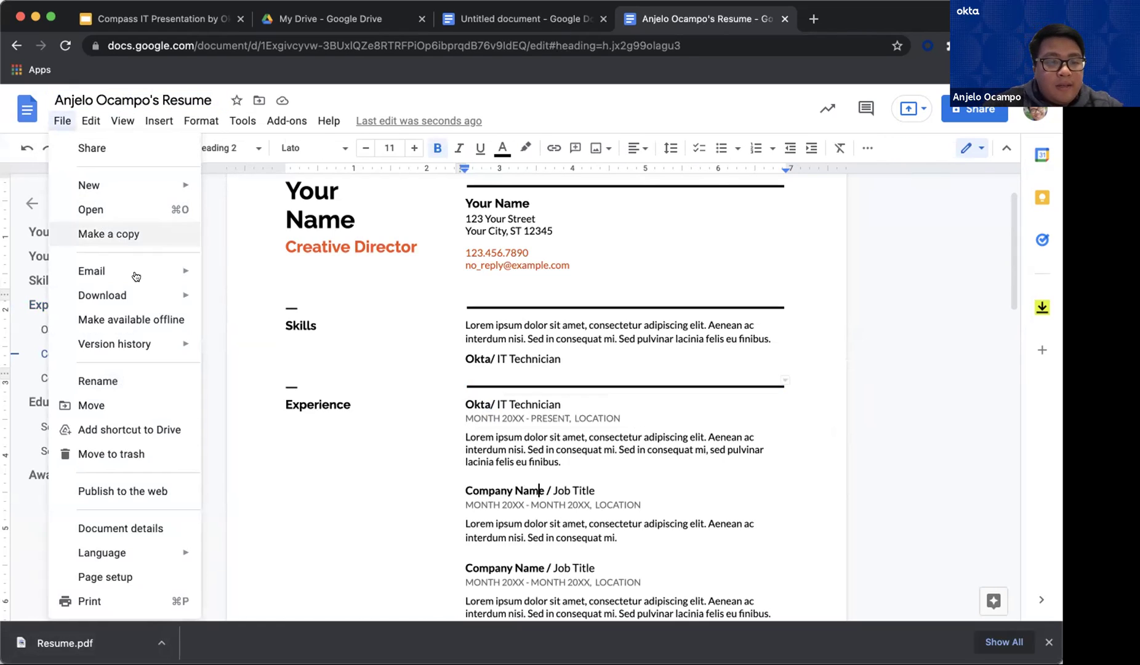
{"action": "left_click", "coordinate": [279, 374]}
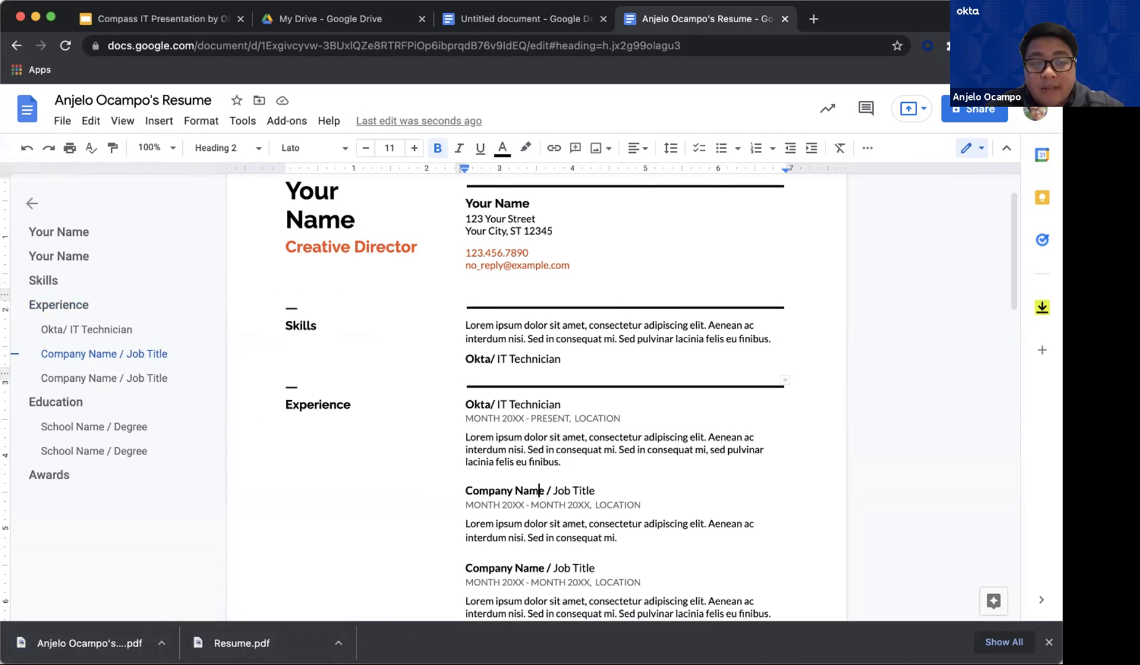
{"action": "left_click", "coordinate": [566, 459]}
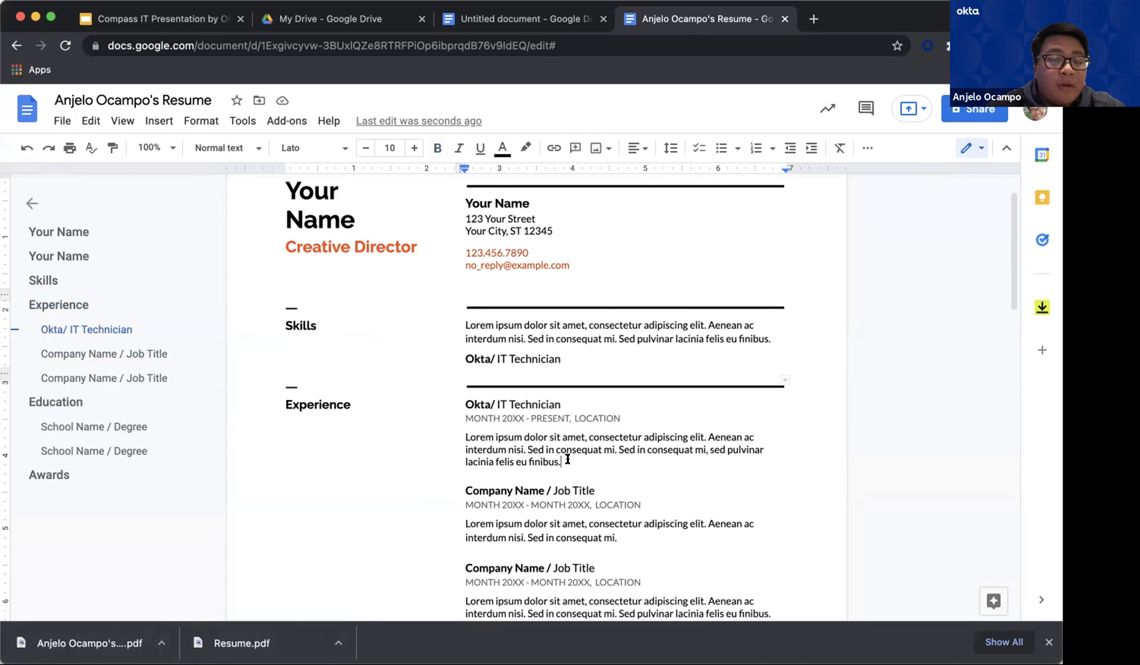
{"action": "left_click", "coordinate": [62, 122]}
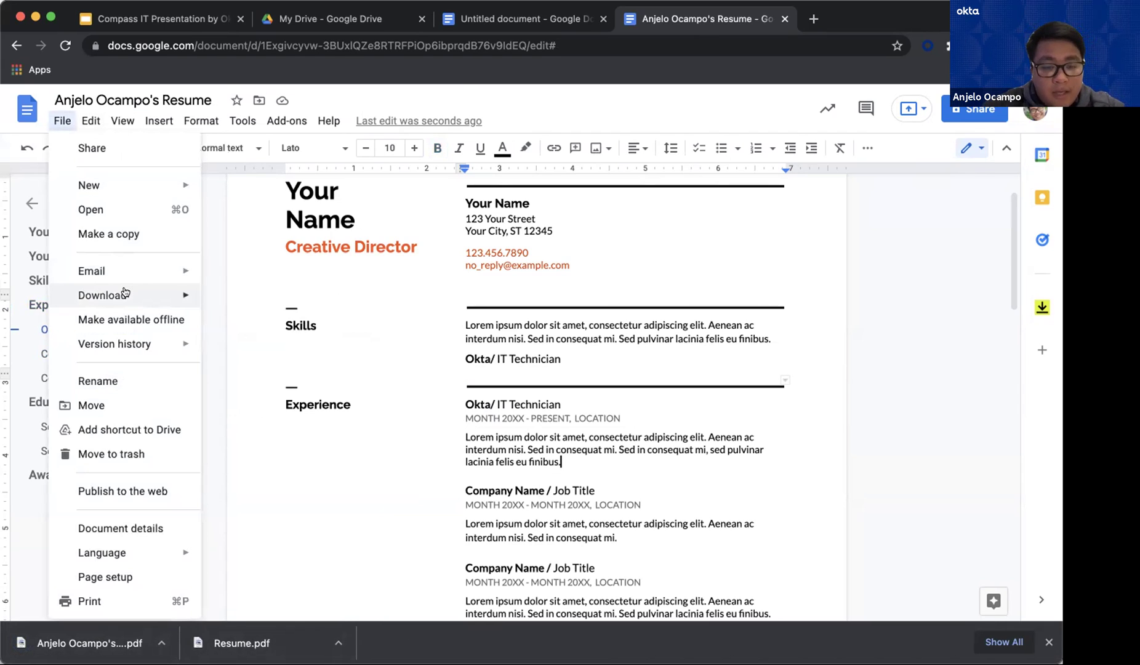
{"action": "left_click", "coordinate": [554, 482]}
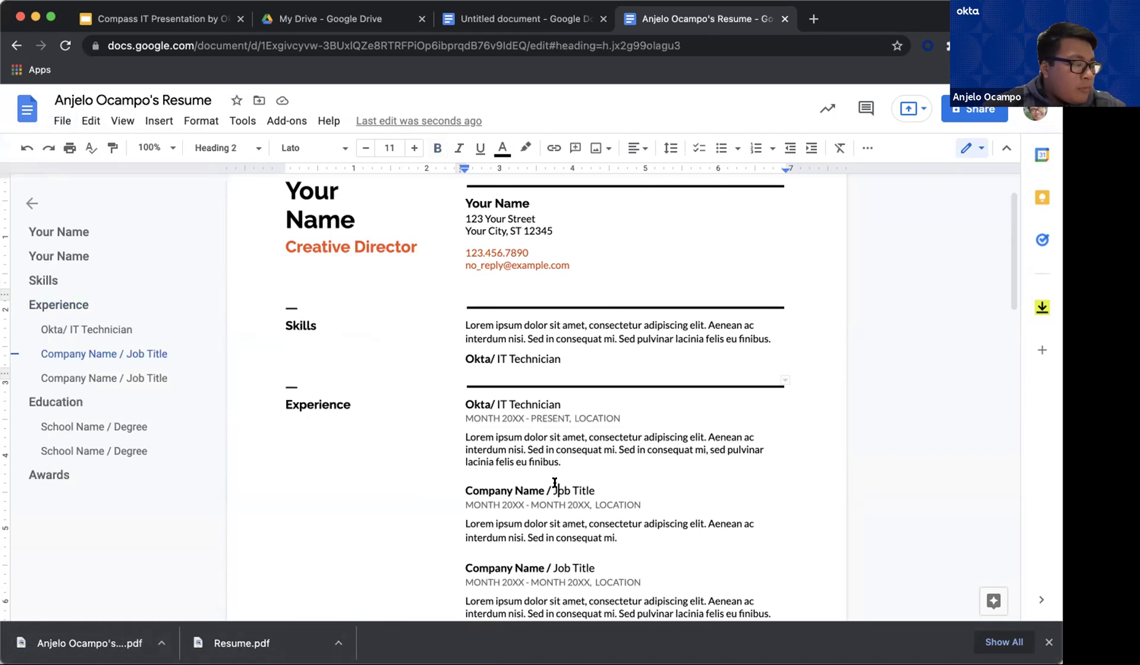
{"action": "left_click", "coordinate": [570, 491]}
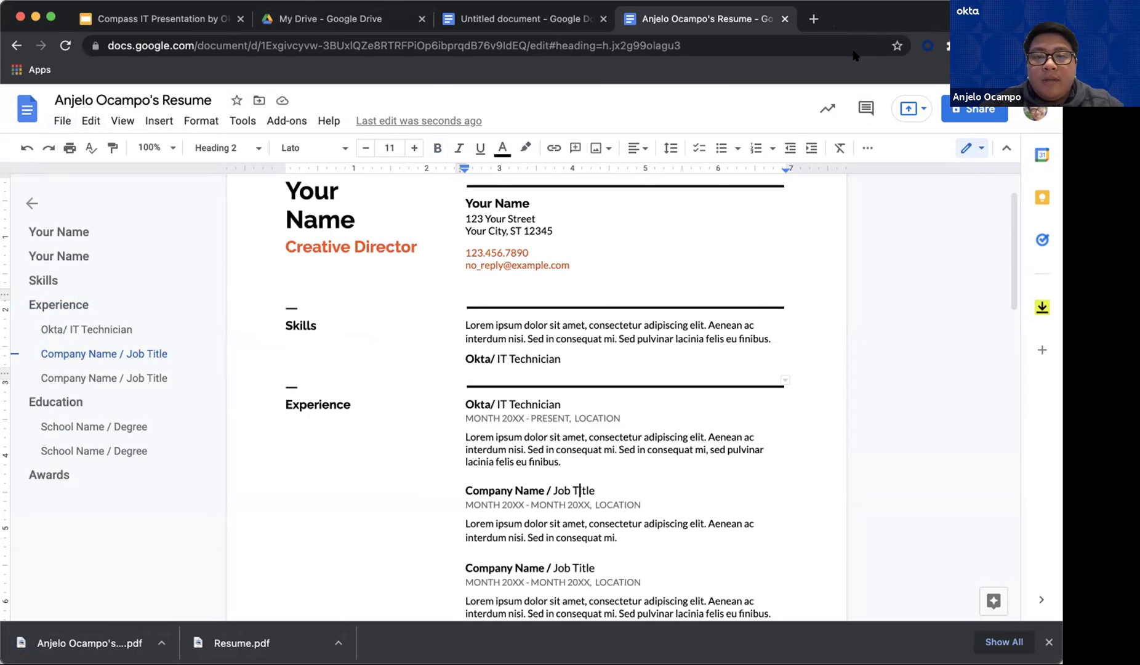
Close the document tabs and create a new Google Slides presentation from My Drive
{"action": "left_click", "coordinate": [784, 18]}
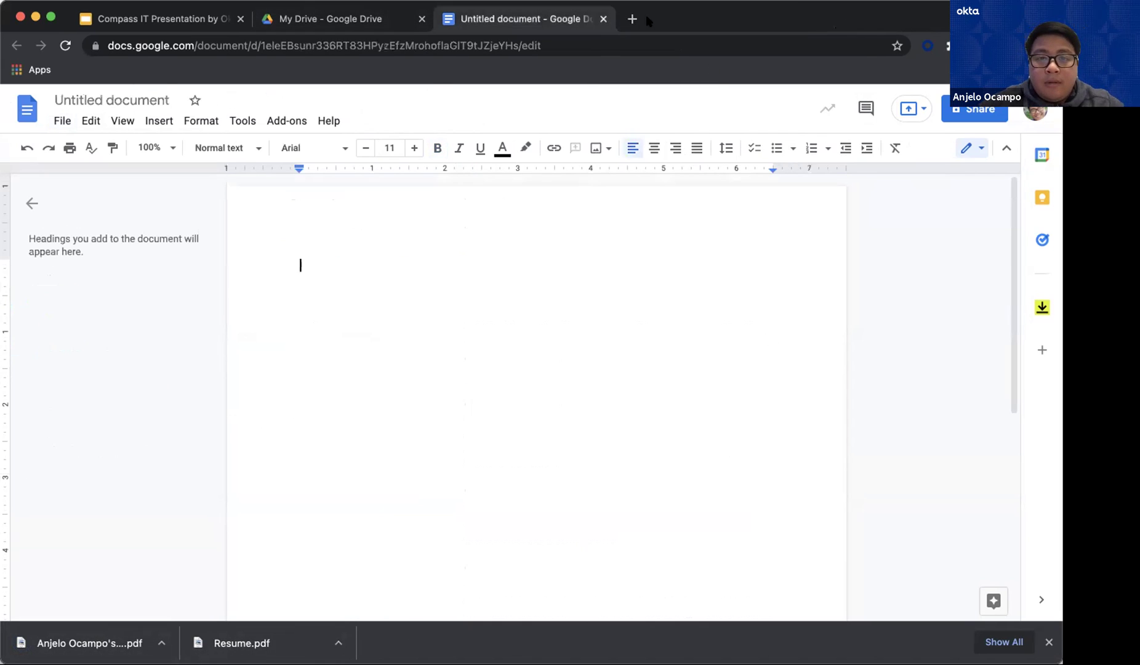
{"action": "left_click", "coordinate": [605, 20]}
{"action": "left_click", "coordinate": [58, 163]}
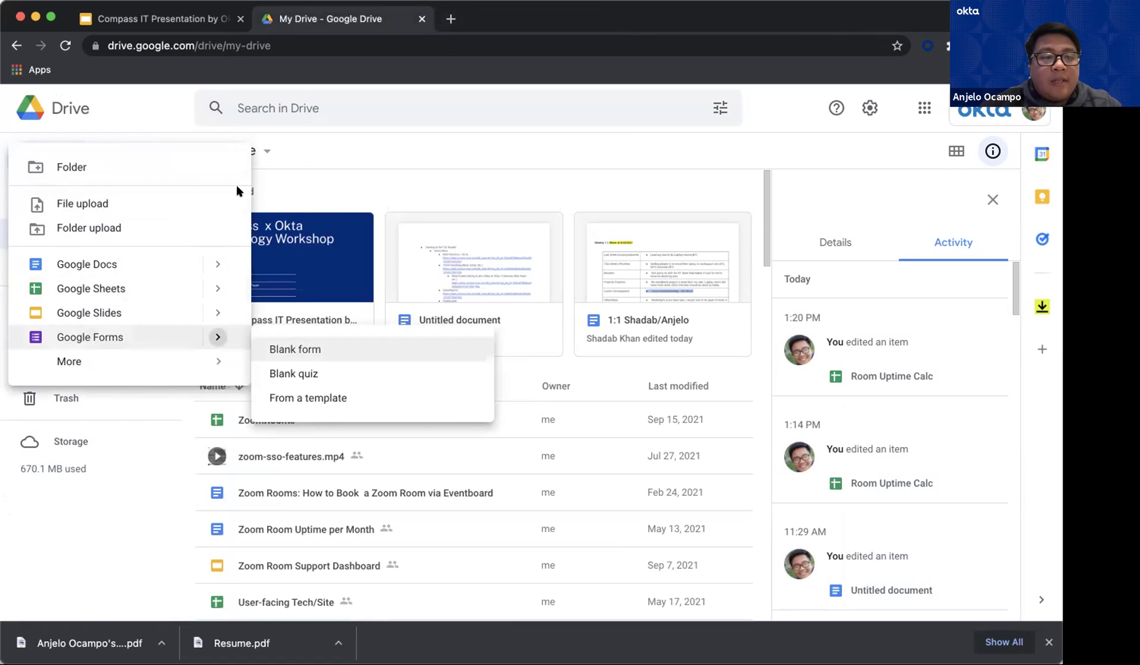
{"action": "left_click", "coordinate": [89, 312]}
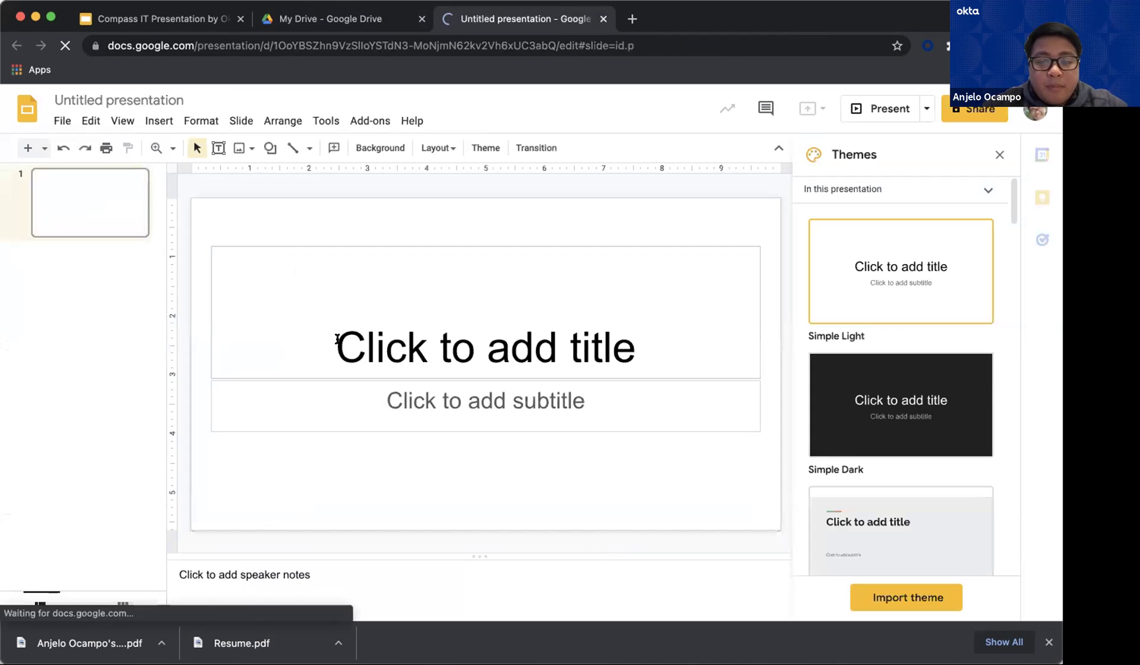
Browse the General templates in the Slides template gallery
{"action": "left_click", "coordinate": [62, 121]}
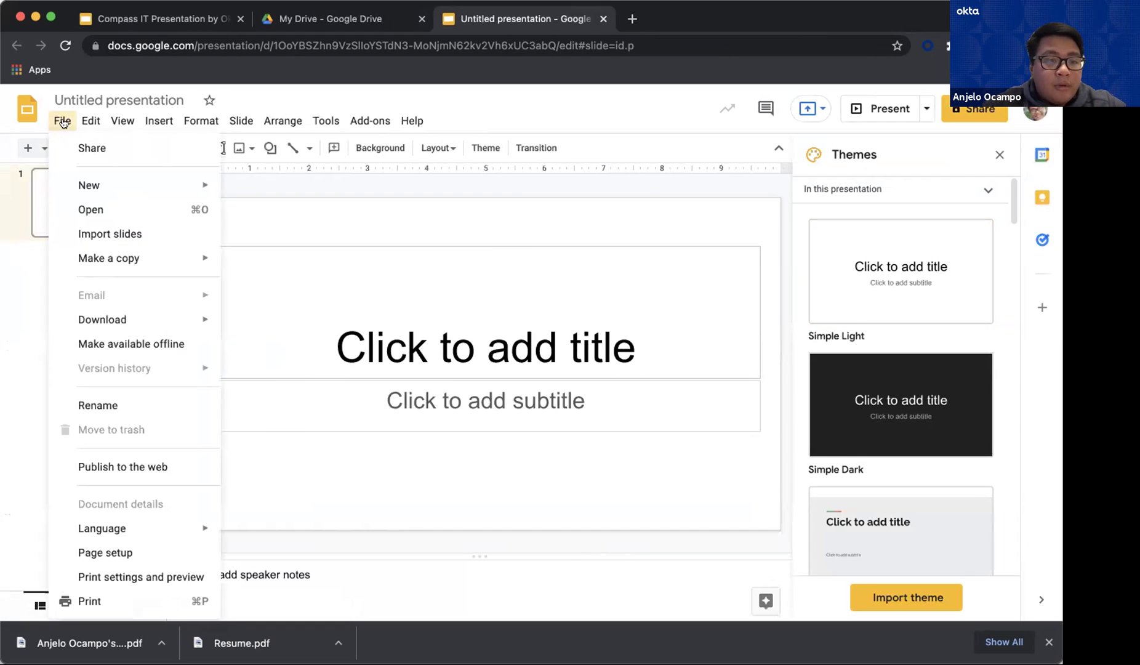
{"action": "mouse_move", "coordinate": [151, 184]}
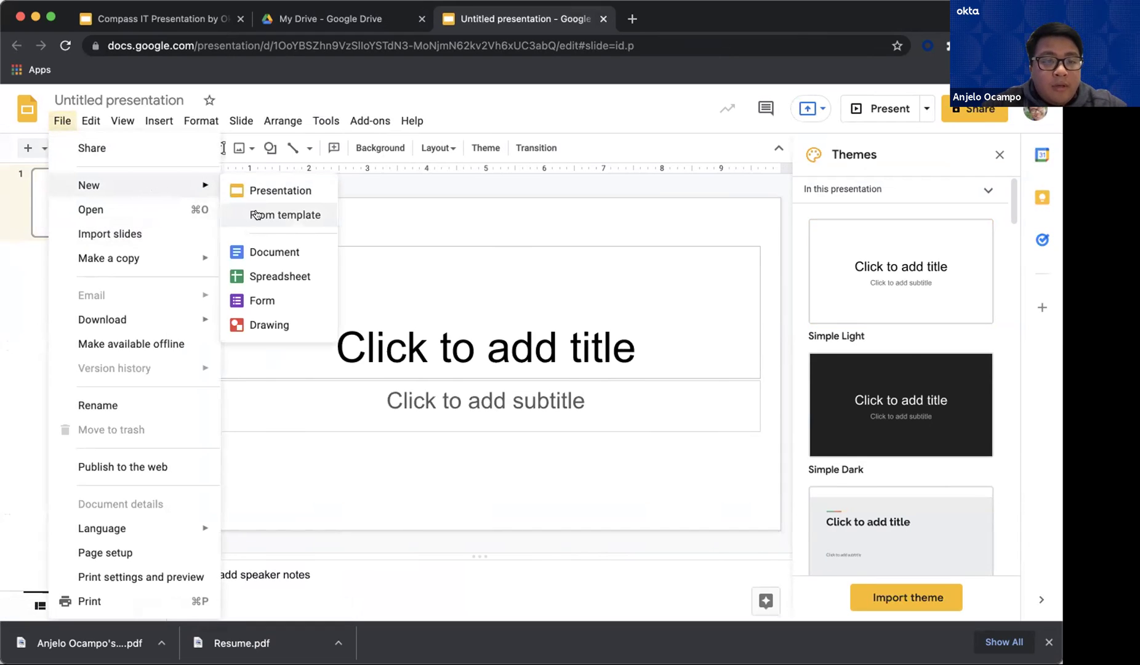
{"action": "left_click", "coordinate": [256, 215]}
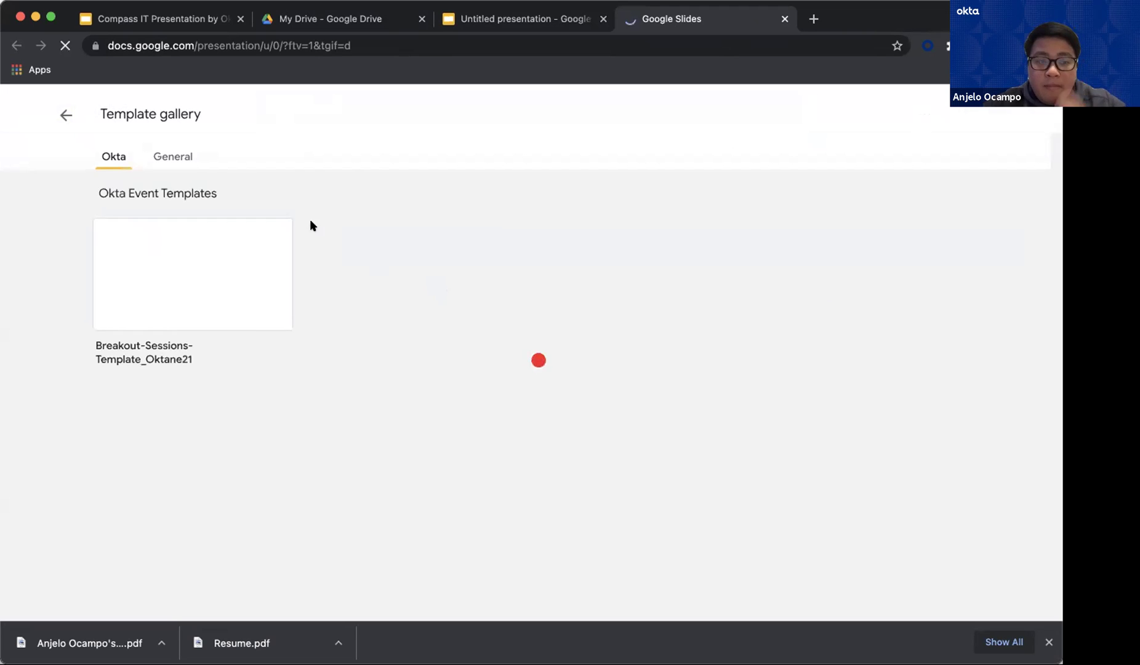
{"action": "left_click", "coordinate": [169, 158]}
{"action": "scroll", "coordinate": [410, 325], "scroll_direction": "down", "scroll_amount": 4}
{"action": "scroll", "coordinate": [411, 329], "scroll_direction": "down", "scroll_amount": 6}
{"action": "scroll", "coordinate": [414, 331], "scroll_direction": "down", "scroll_amount": 1}
{"action": "scroll", "coordinate": [413, 331], "scroll_direction": "up", "scroll_amount": 1}
{"action": "scroll", "coordinate": [413, 331], "scroll_direction": "down", "scroll_amount": 1}
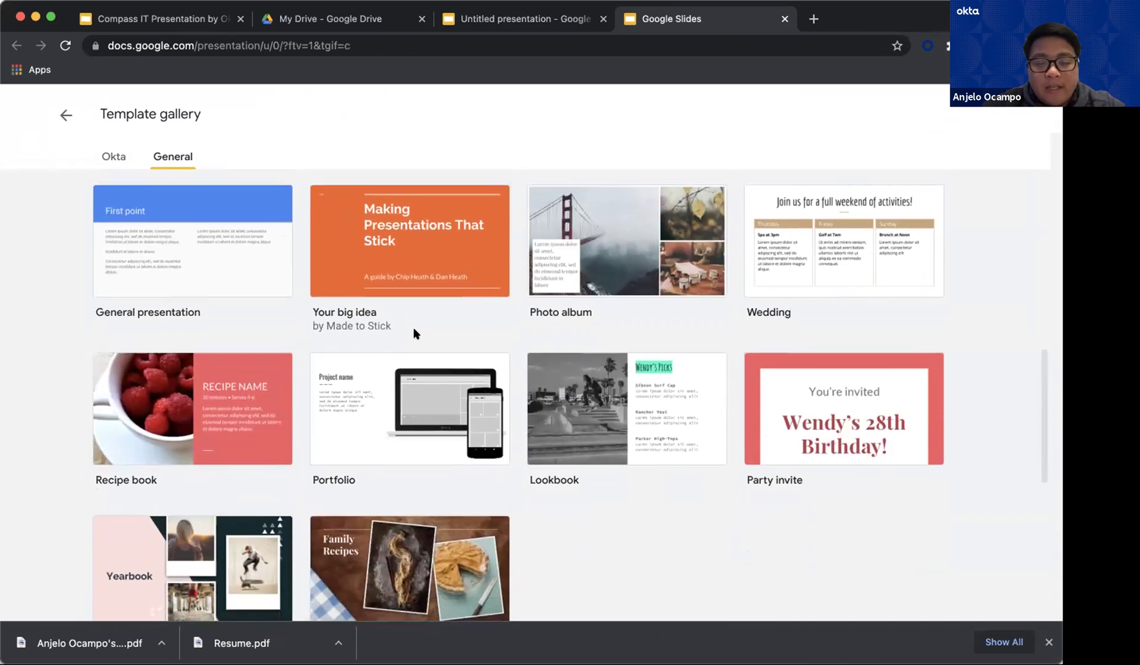
{"action": "scroll", "coordinate": [413, 333], "scroll_direction": "down", "scroll_amount": 1}
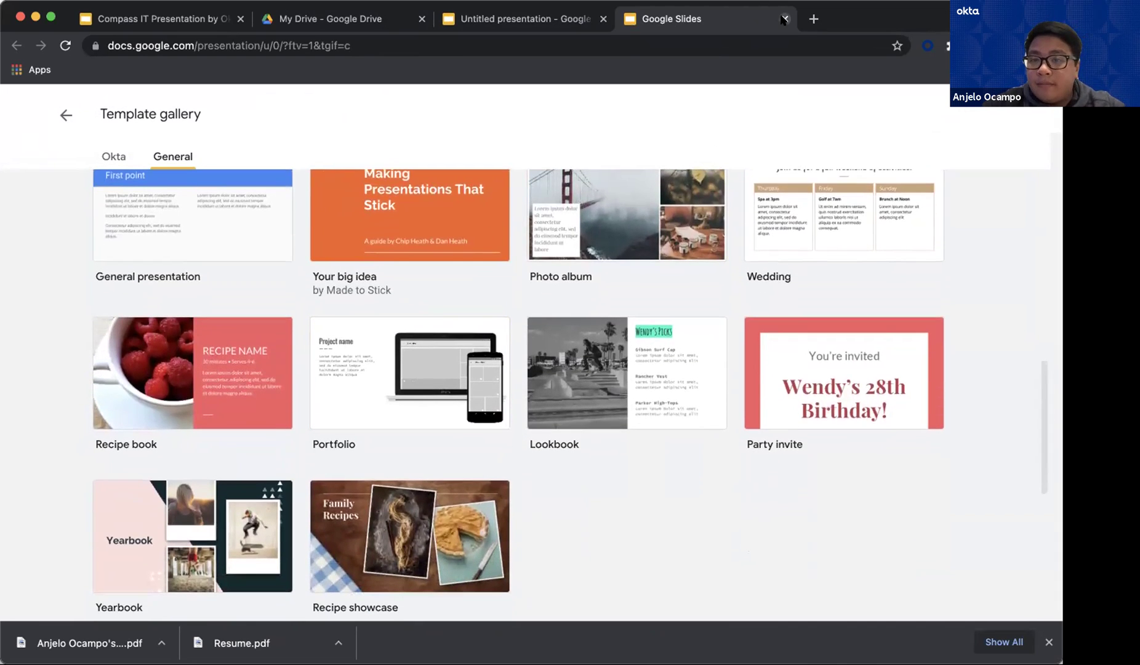
Close the template gallery and return to the My Drive tab
{"action": "left_click", "coordinate": [784, 18]}
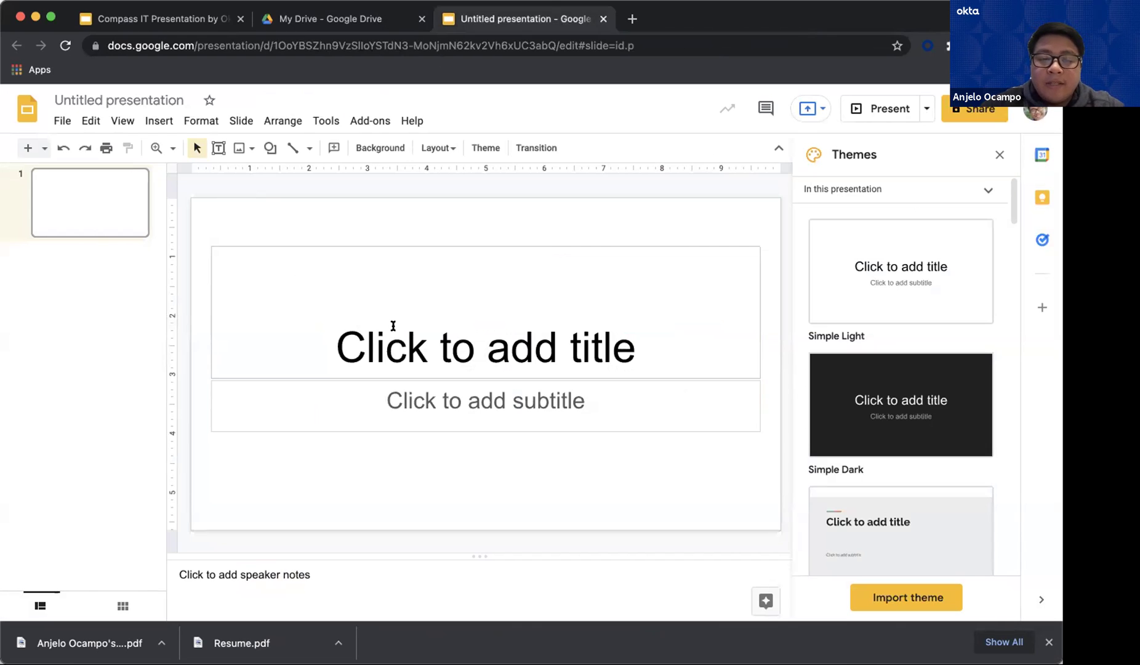
{"action": "left_click", "coordinate": [362, 338]}
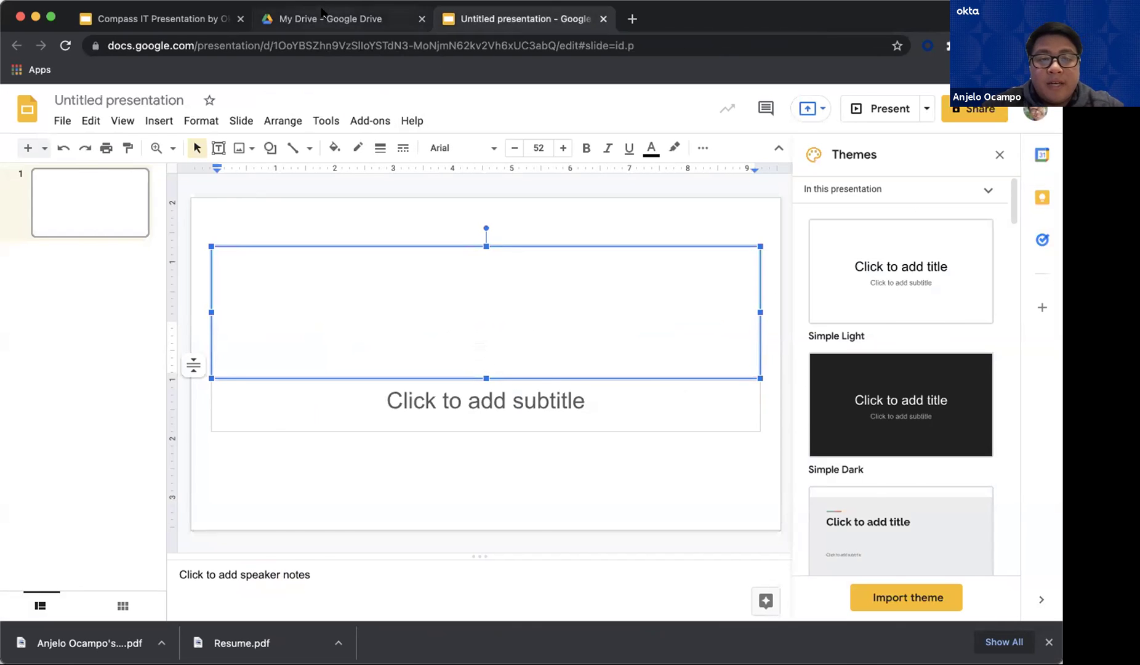
{"action": "left_click", "coordinate": [311, 17]}
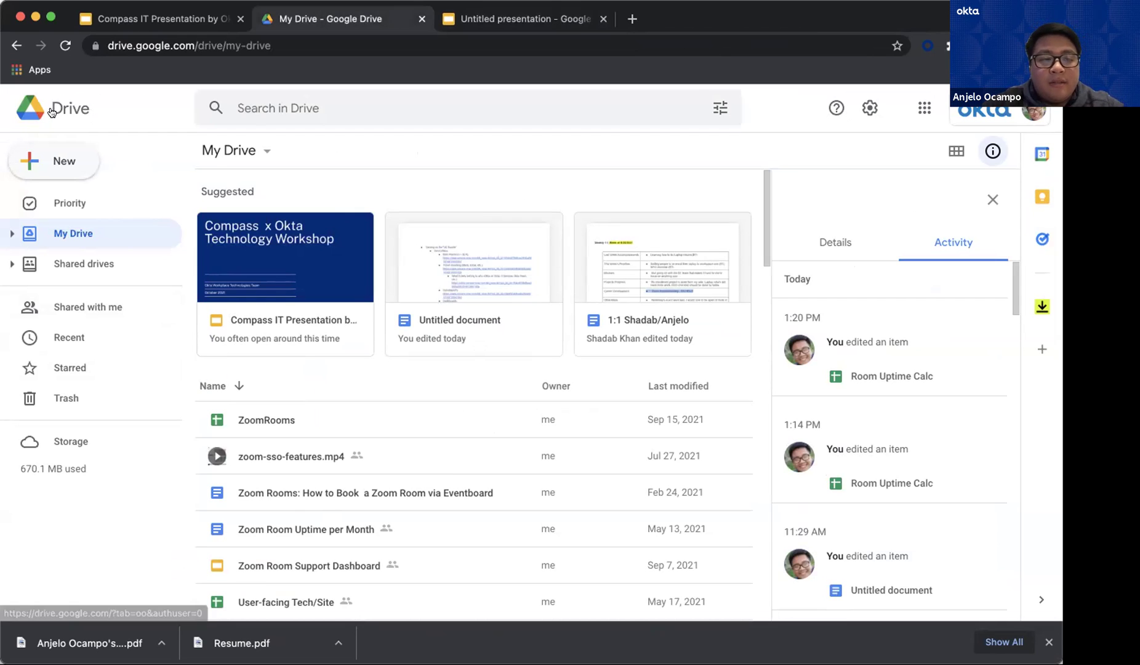
Glance at the Google apps list, then return to the Compass IT Presentation deck's 'Google Mail' slide
{"action": "left_click", "coordinate": [916, 103]}
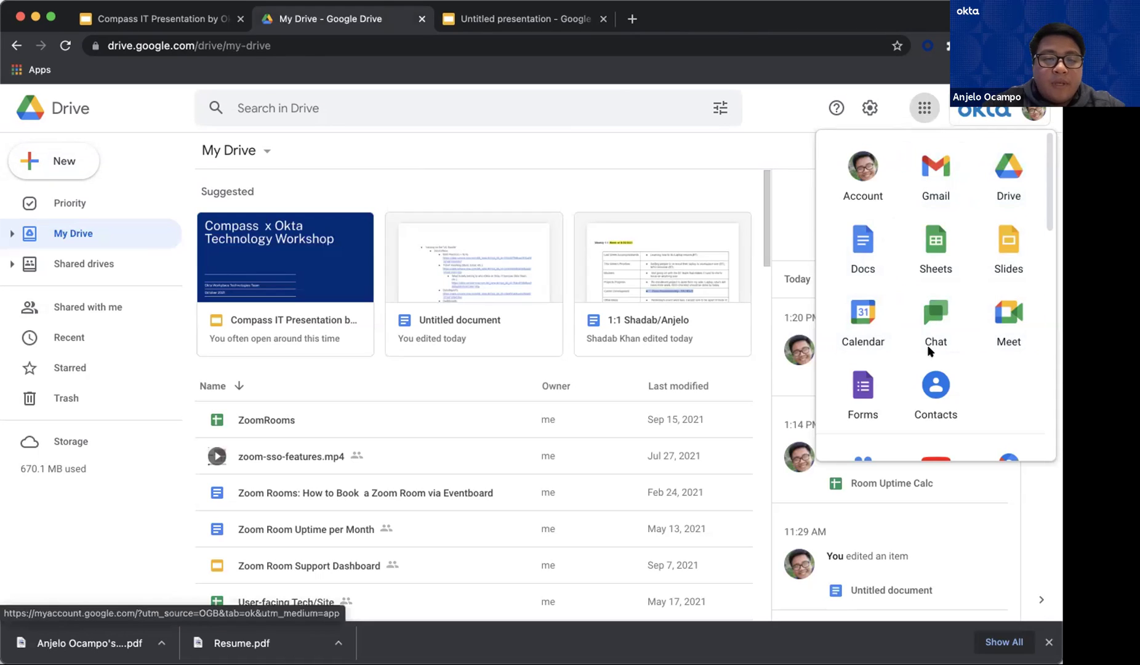
{"action": "left_click", "coordinate": [643, 146]}
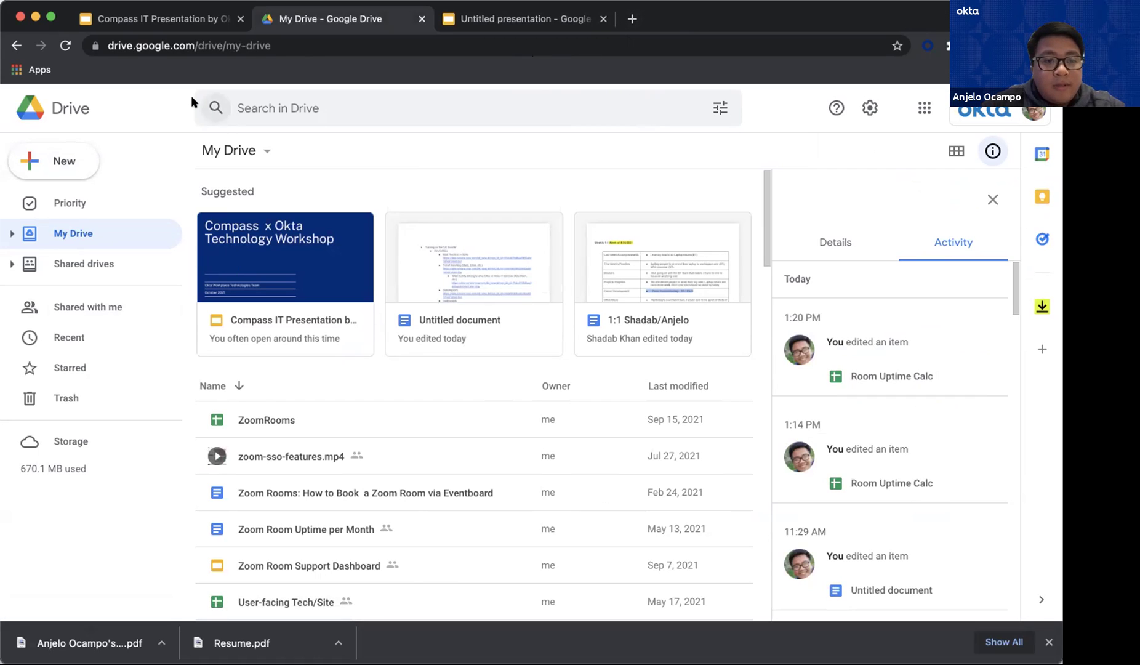
{"action": "left_click", "coordinate": [147, 24]}
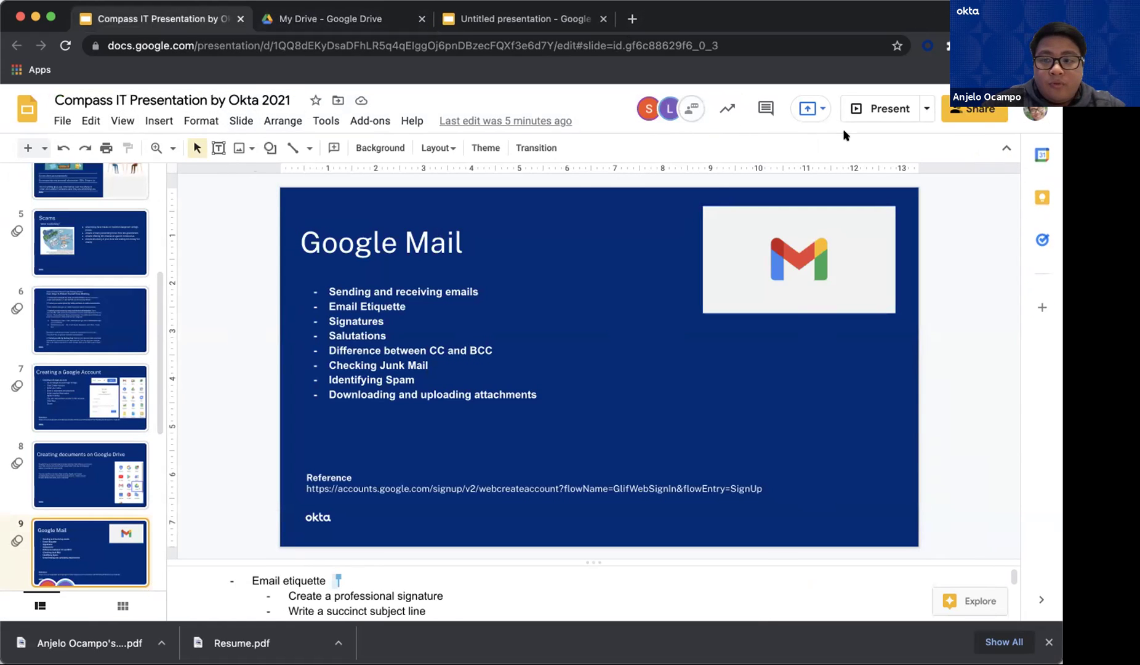
Present the Compass IT deck full screen and move to the 'Creating documents on Google Drive' slide
{"action": "left_click", "coordinate": [873, 103]}
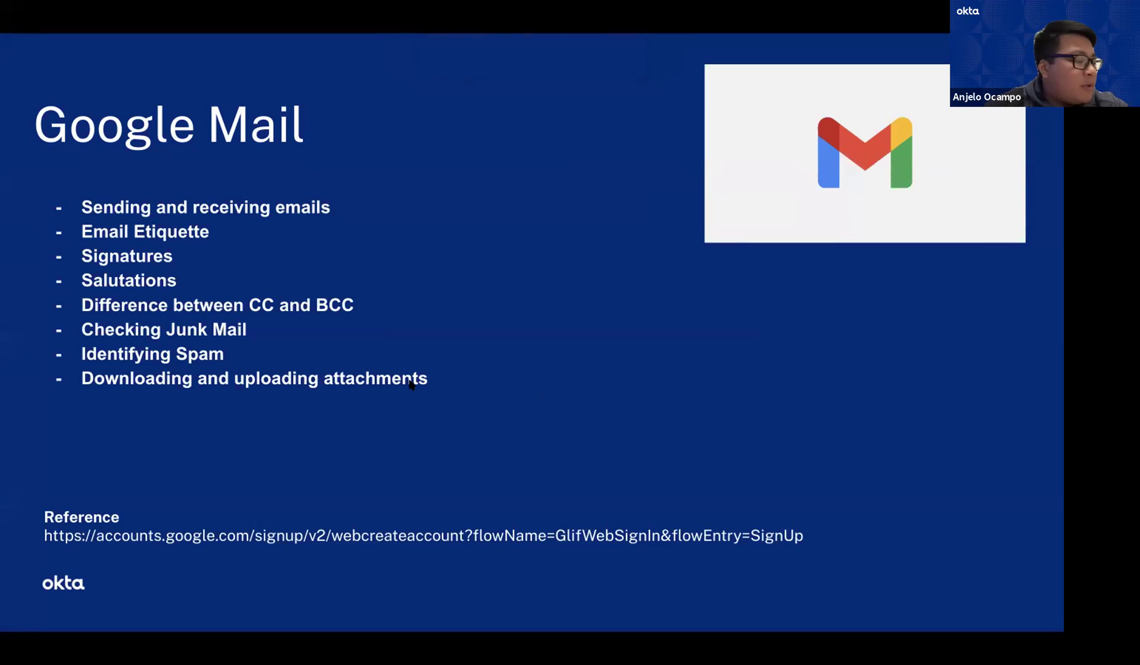
{"action": "key", "text": "Right"}
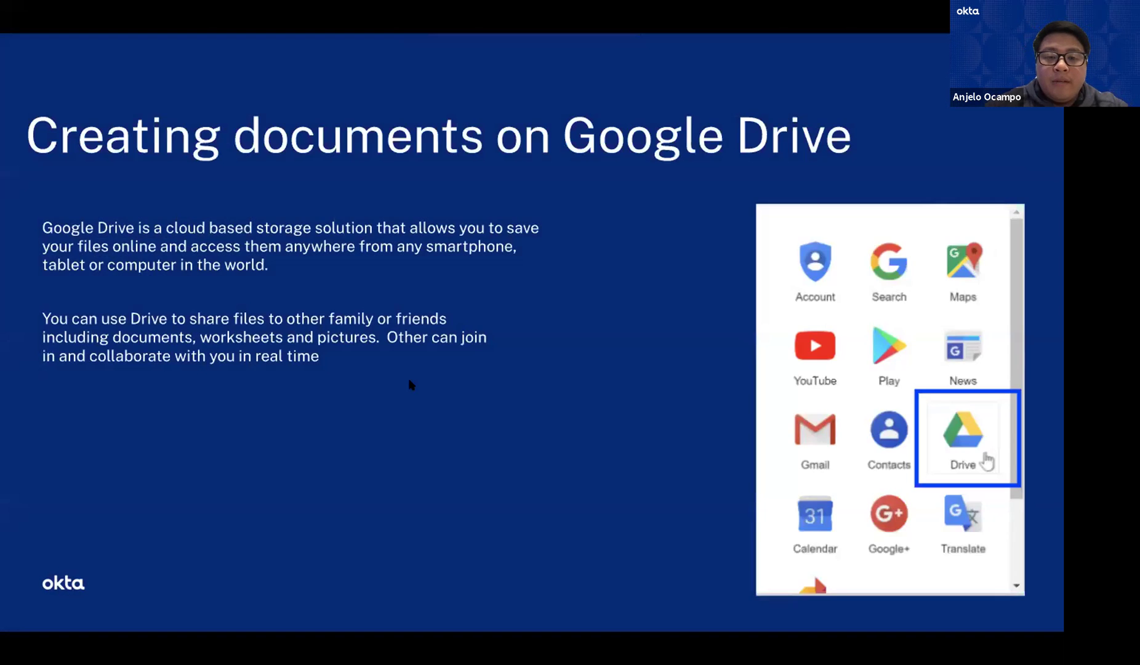
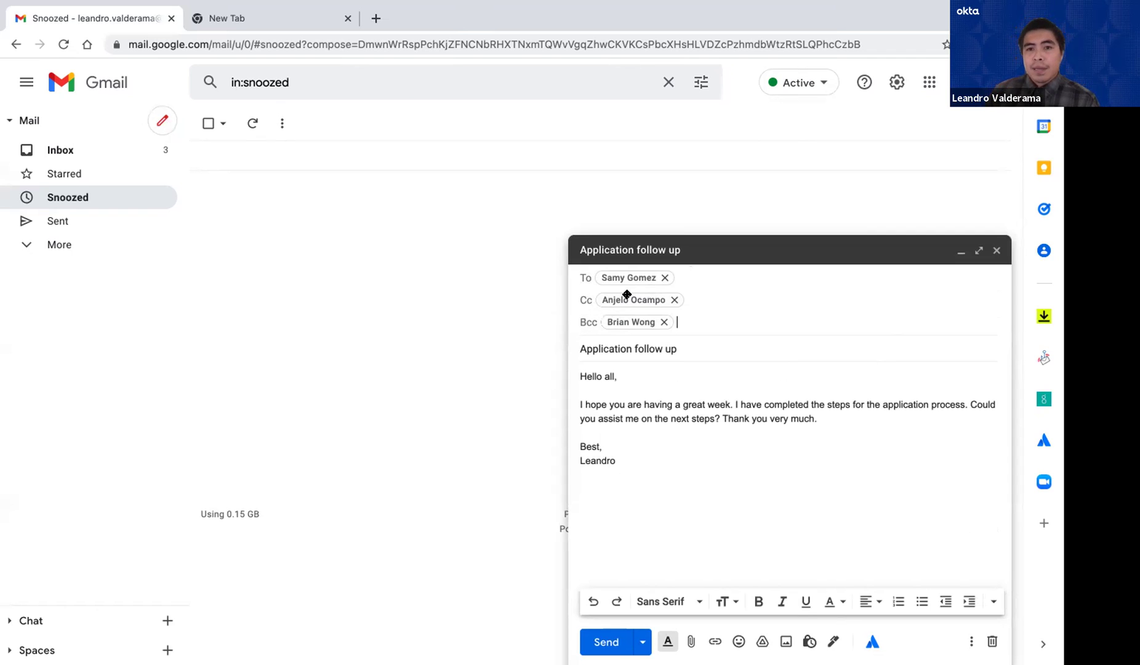
Review the finished 'Application follow up' draft with its To, Cc, Bcc recipients and sign-off
{"action": "mouse_move", "coordinate": [609, 302]}
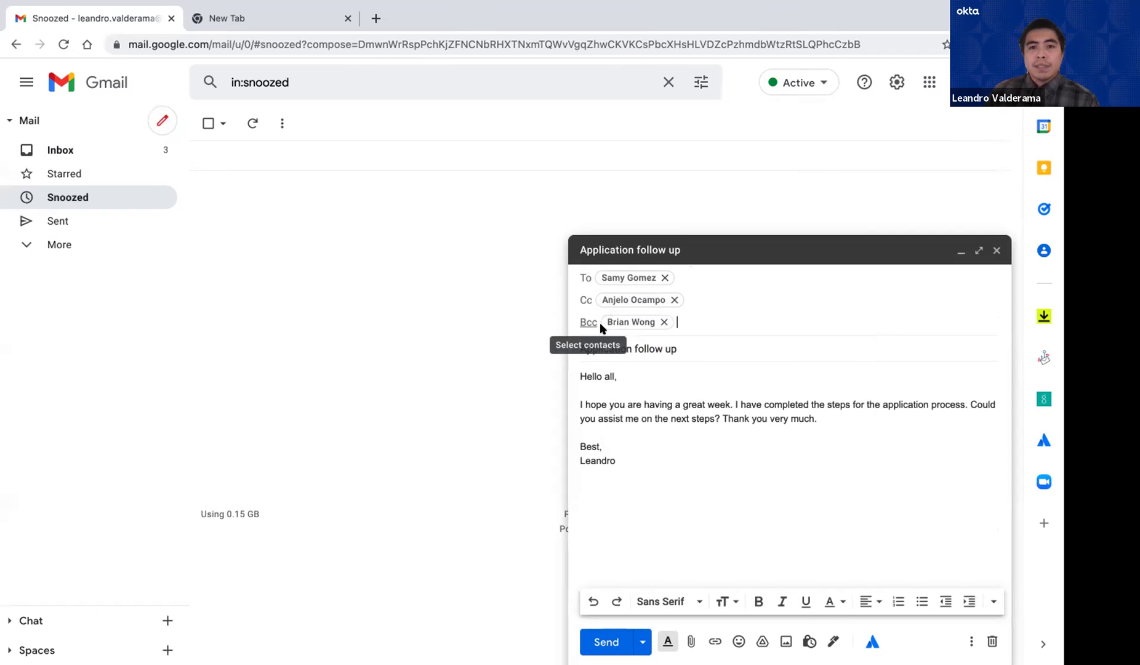
{"action": "mouse_move", "coordinate": [629, 319]}
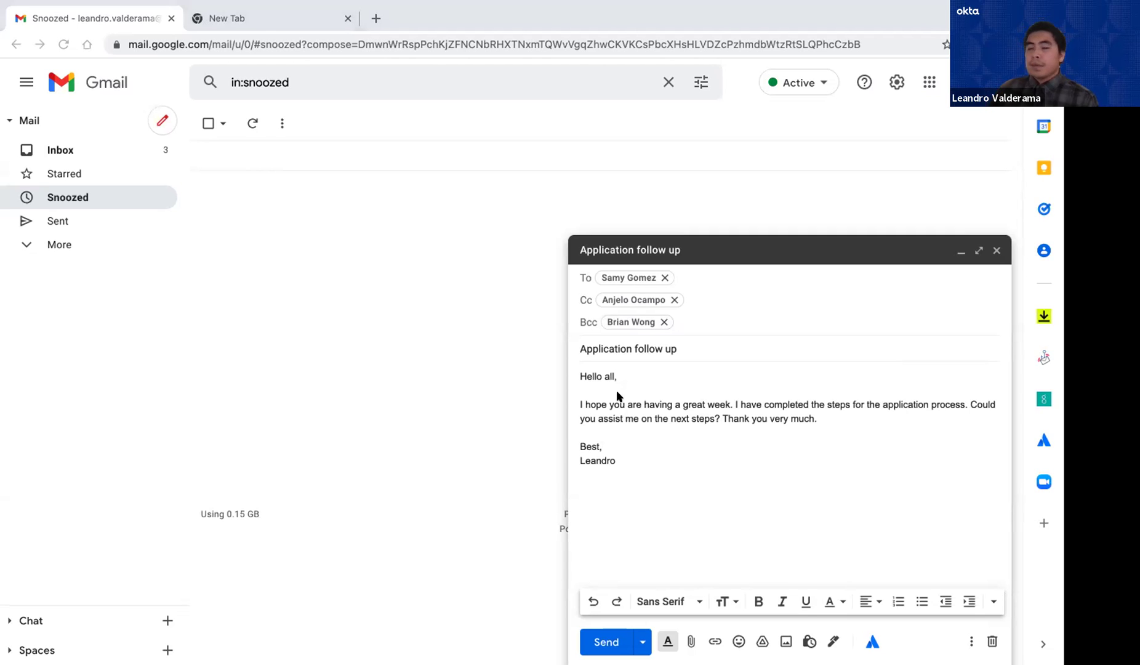
{"action": "left_click", "coordinate": [688, 348]}
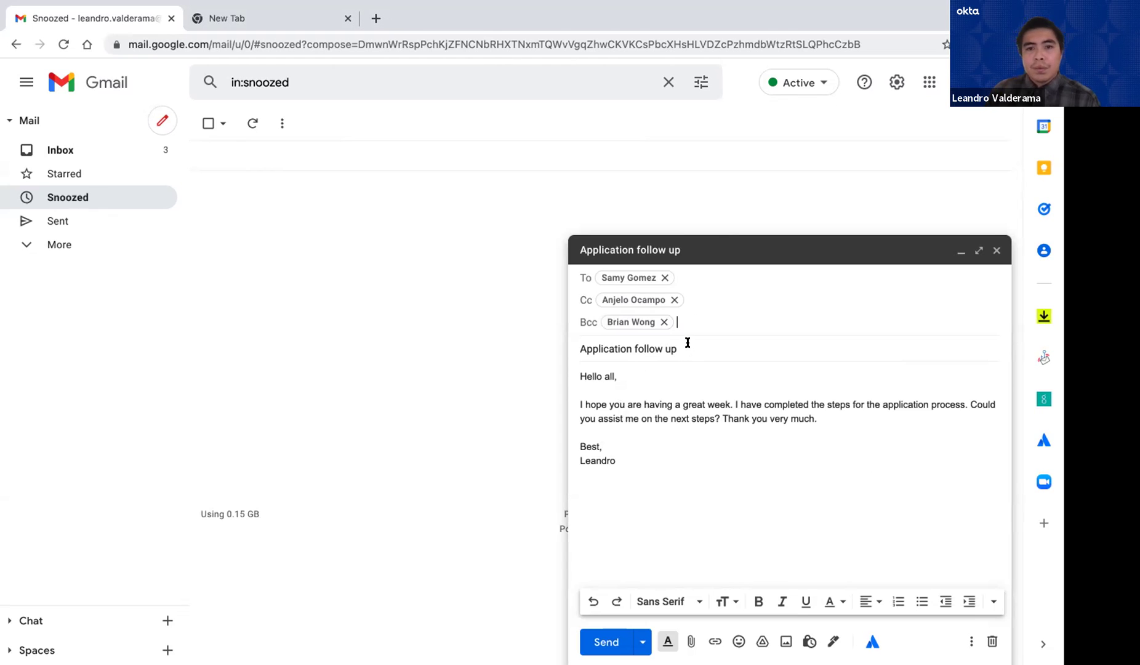
{"action": "left_click", "coordinate": [703, 283]}
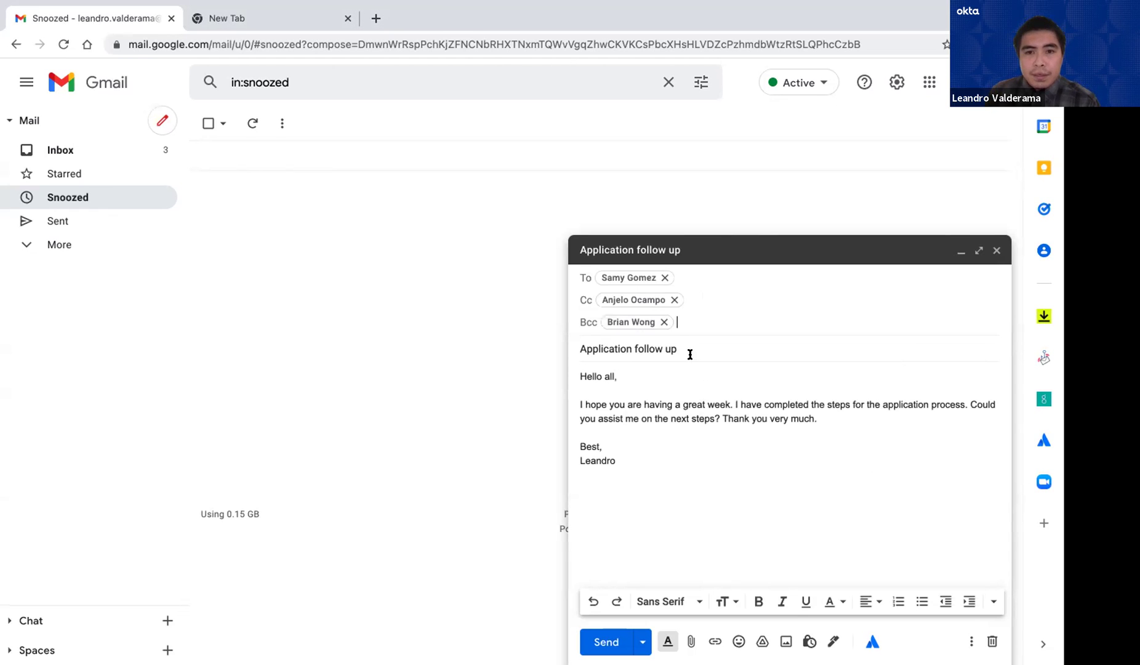
{"action": "left_click", "coordinate": [682, 349]}
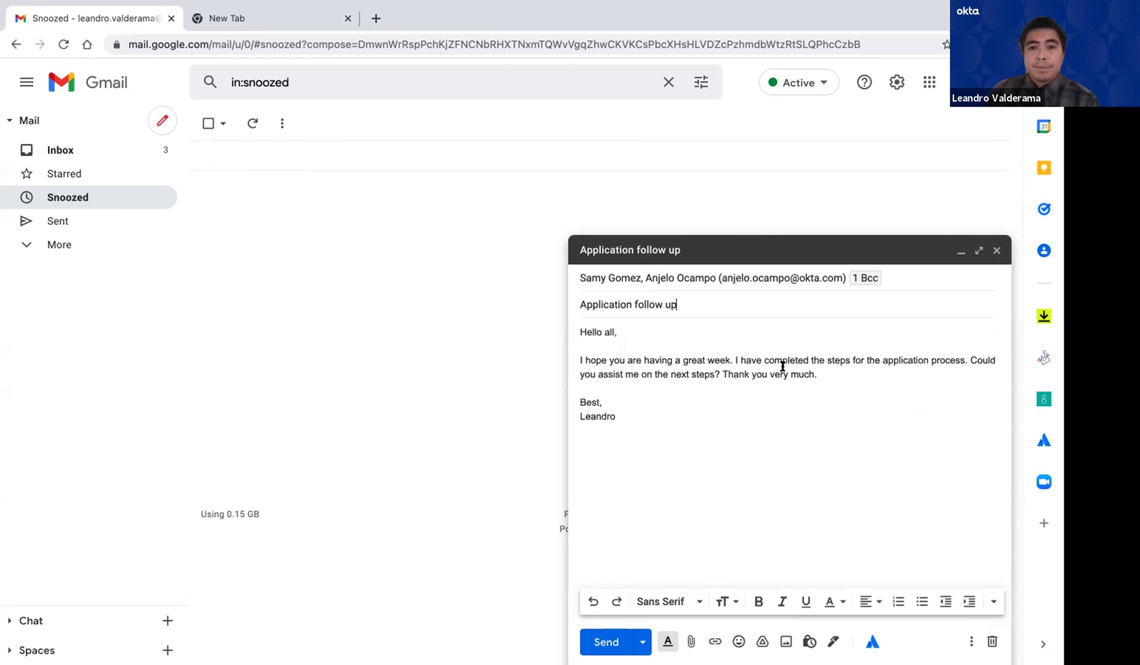
{"action": "left_click", "coordinate": [581, 284]}
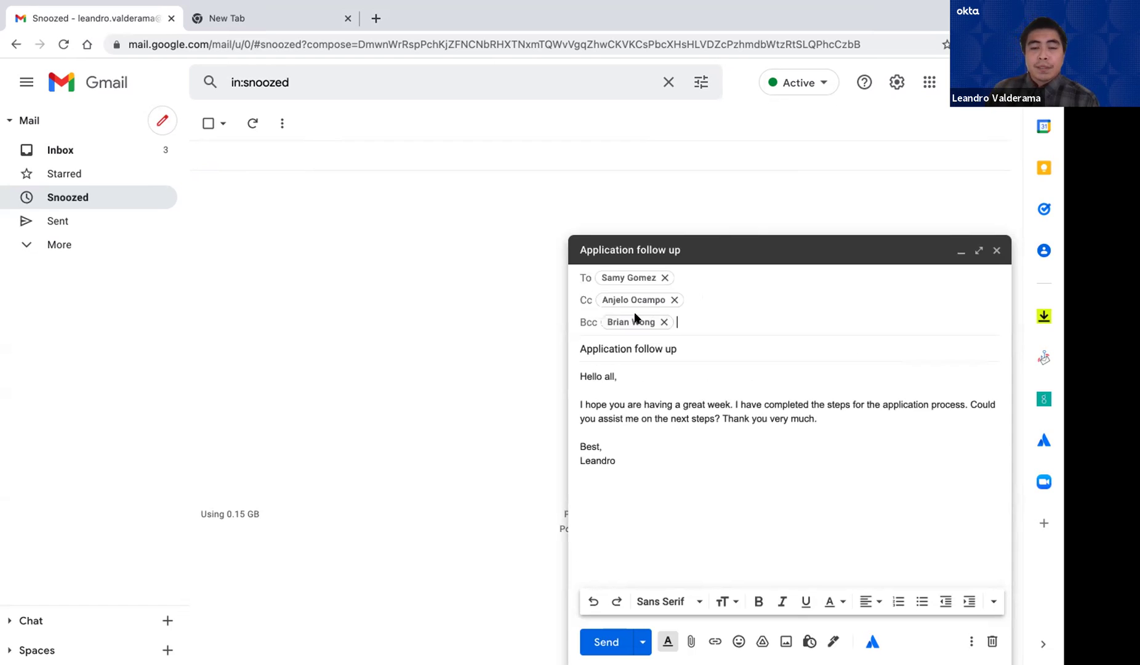
{"action": "left_click", "coordinate": [682, 355]}
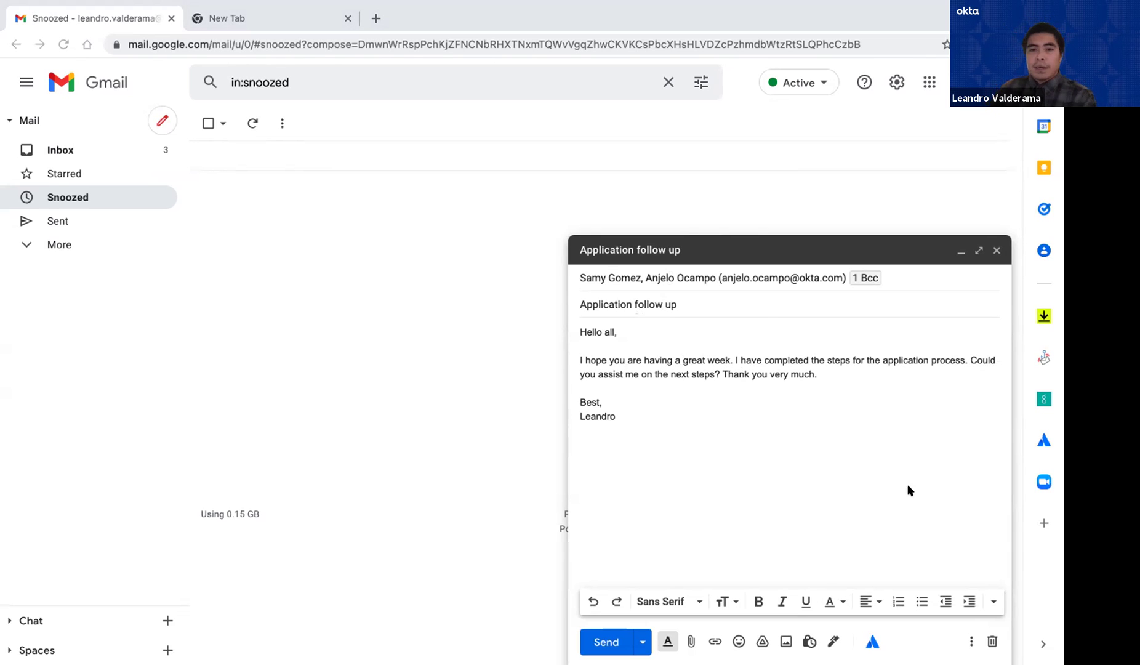
Check the draft's subject, body and sign-off, then expand the sidebar to show all labels
{"action": "left_click", "coordinate": [709, 306]}
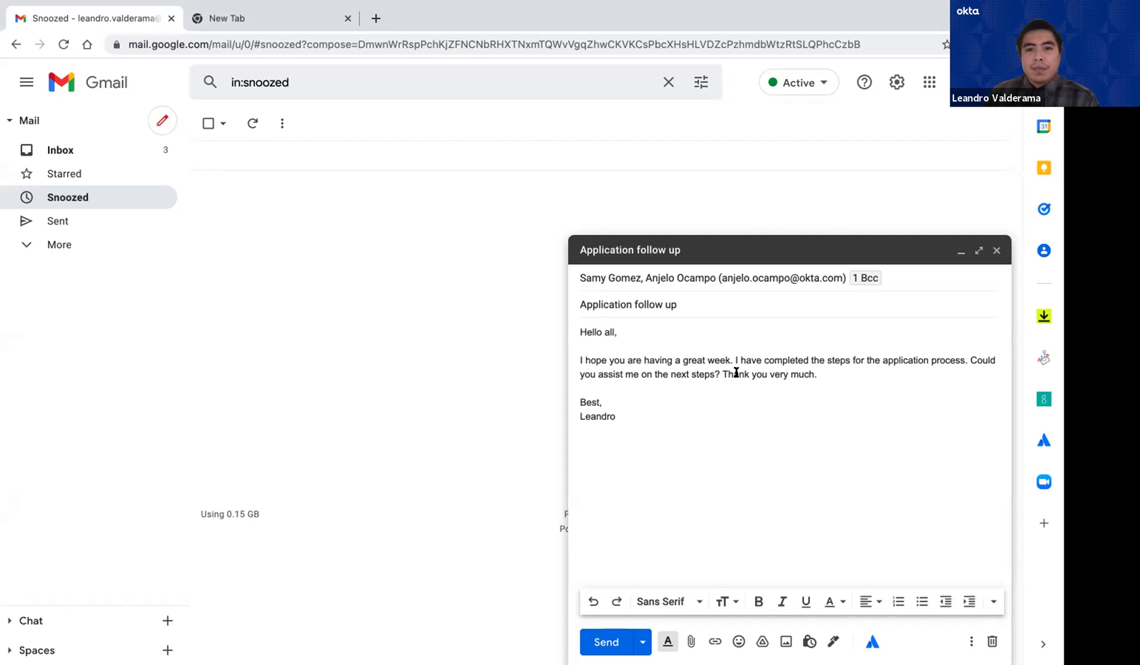
{"action": "left_click", "coordinate": [819, 373]}
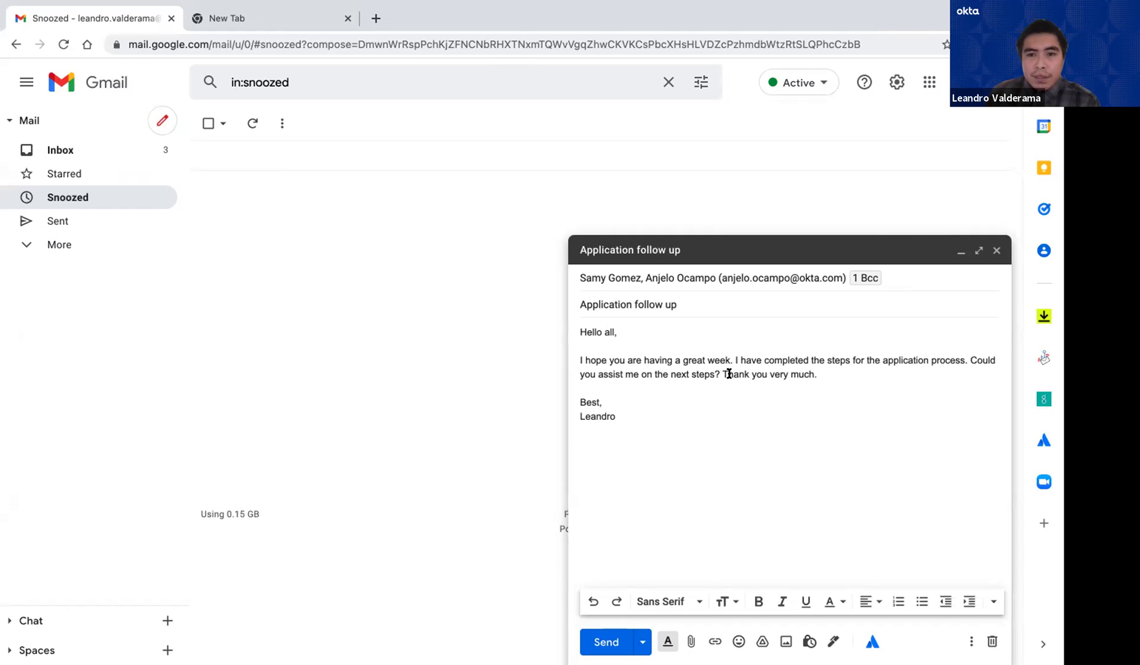
{"action": "left_click", "coordinate": [610, 399]}
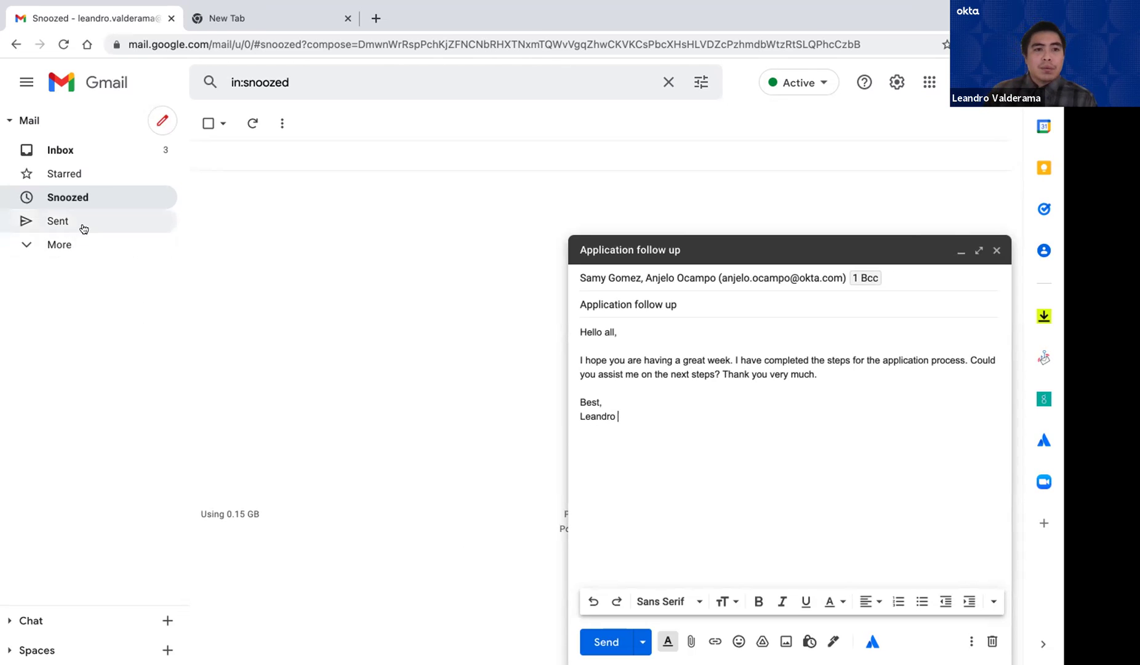
{"action": "left_click", "coordinate": [59, 245]}
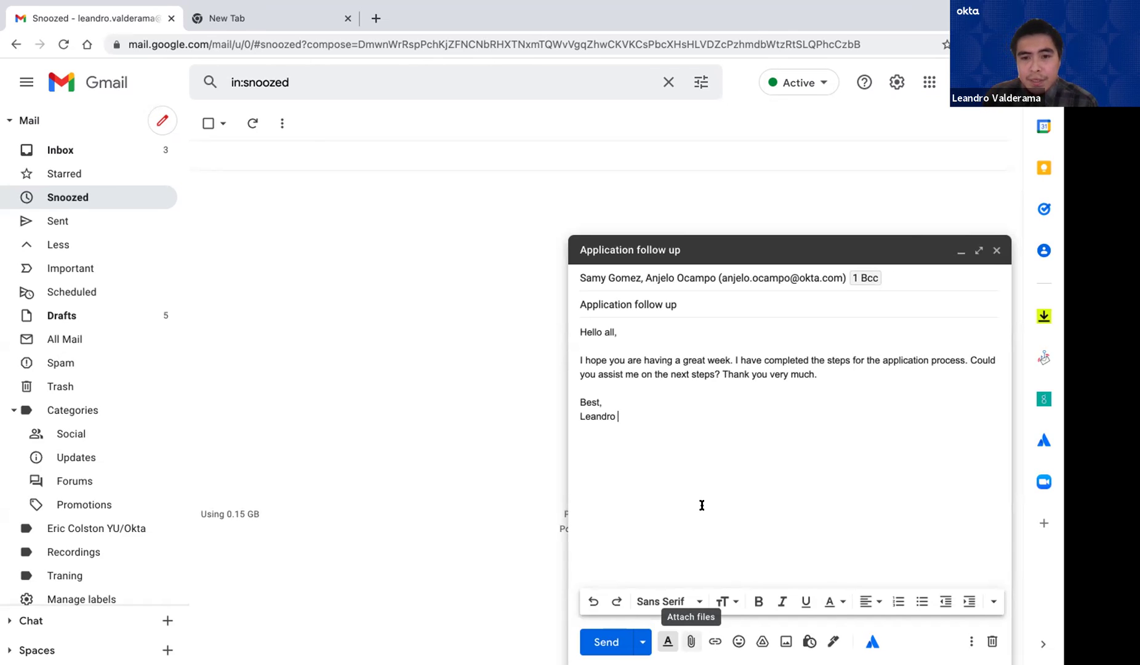
Start attaching a file to the draft, cancel the picker, and go to the new tab
{"action": "left_click", "coordinate": [688, 640]}
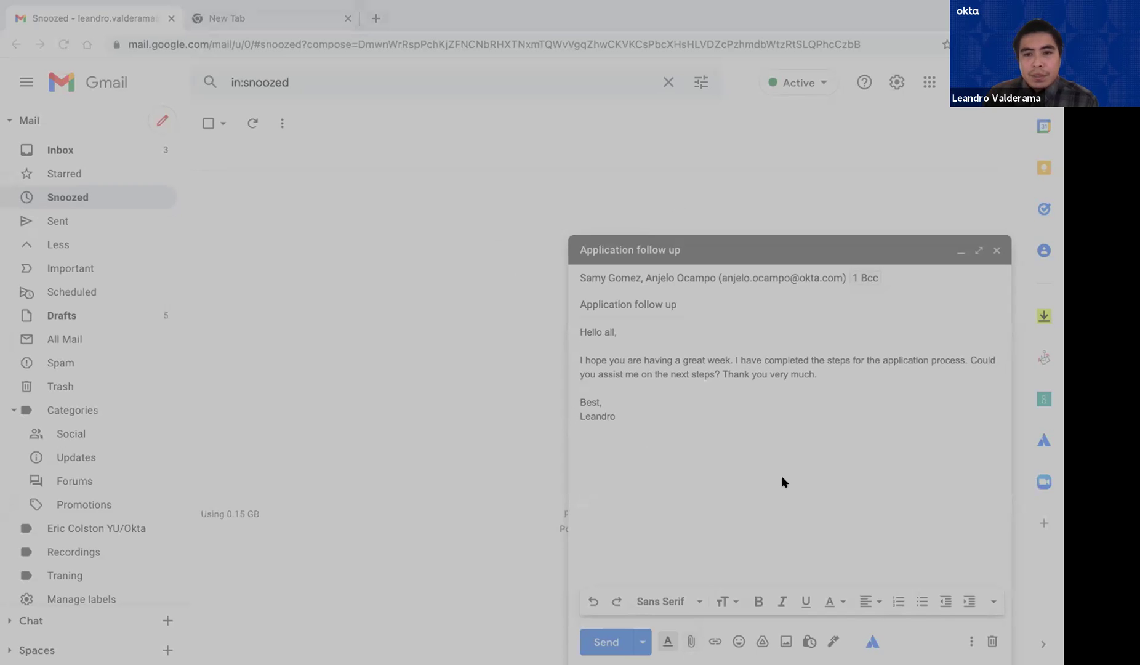
{"action": "left_click", "coordinate": [730, 473]}
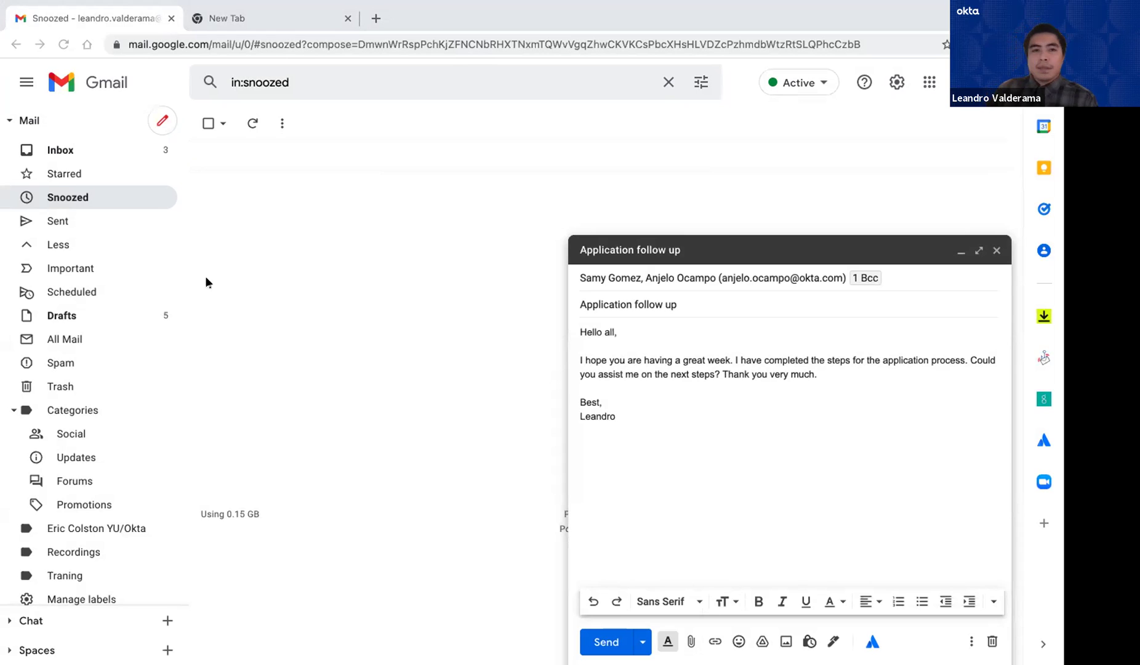
{"action": "left_click", "coordinate": [291, 18]}
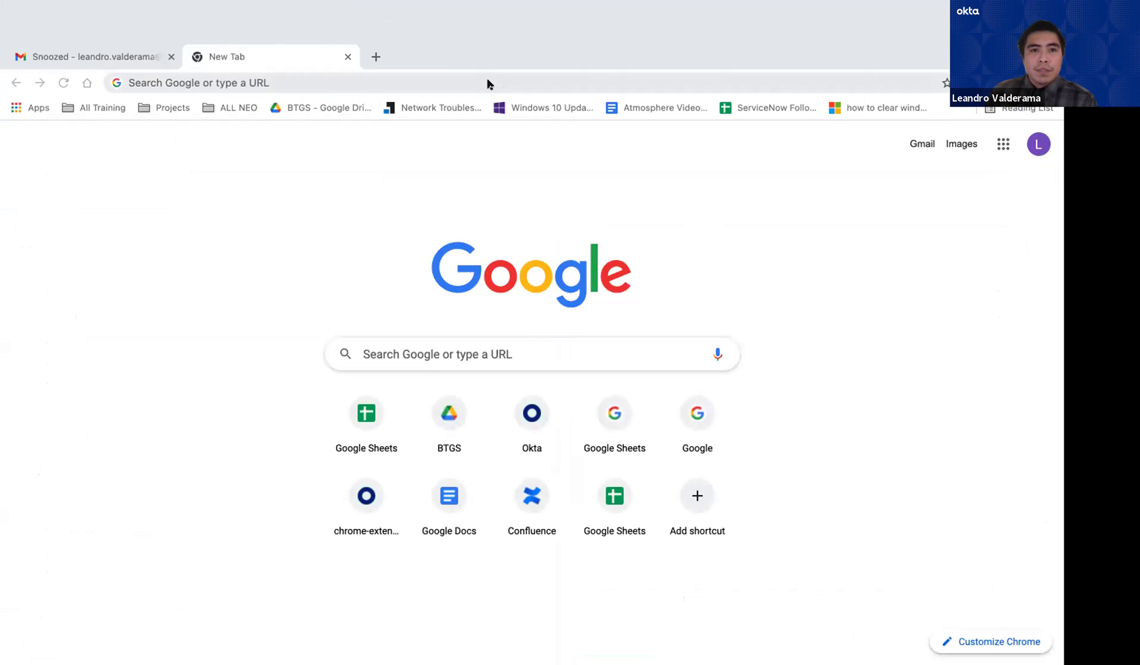
Search Google for 'safeway' and scroll through the results and nearby store listings
{"action": "left_click", "coordinate": [444, 79]}
{"action": "left_click", "coordinate": [215, 329]}
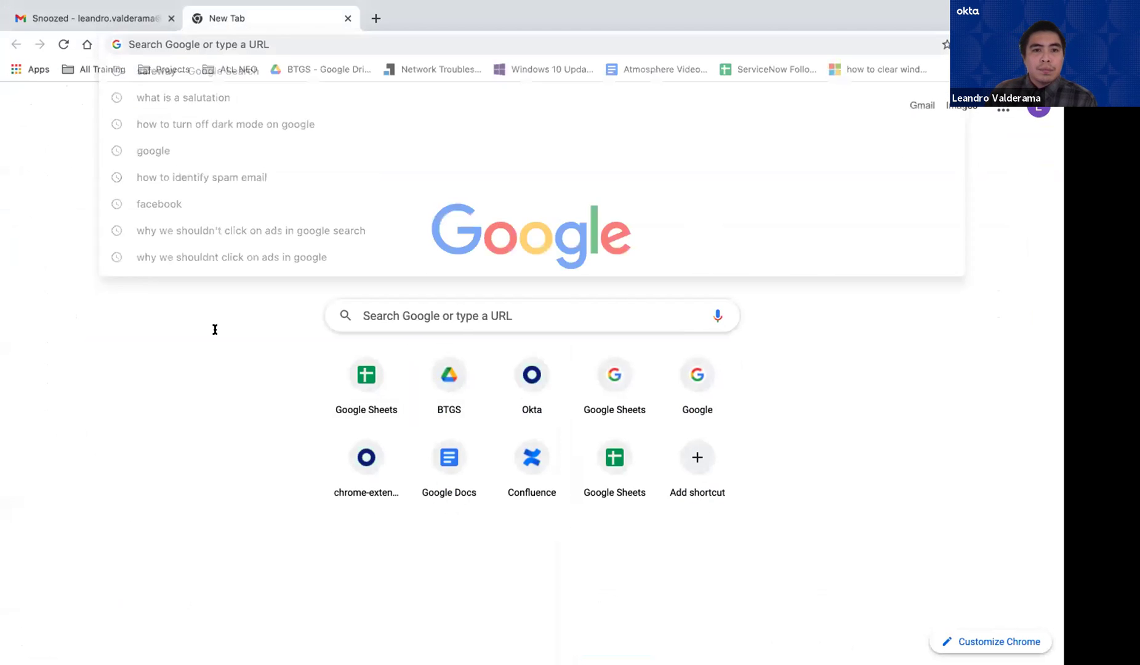
{"action": "left_click", "coordinate": [471, 305]}
{"action": "type", "text": "safeway"}
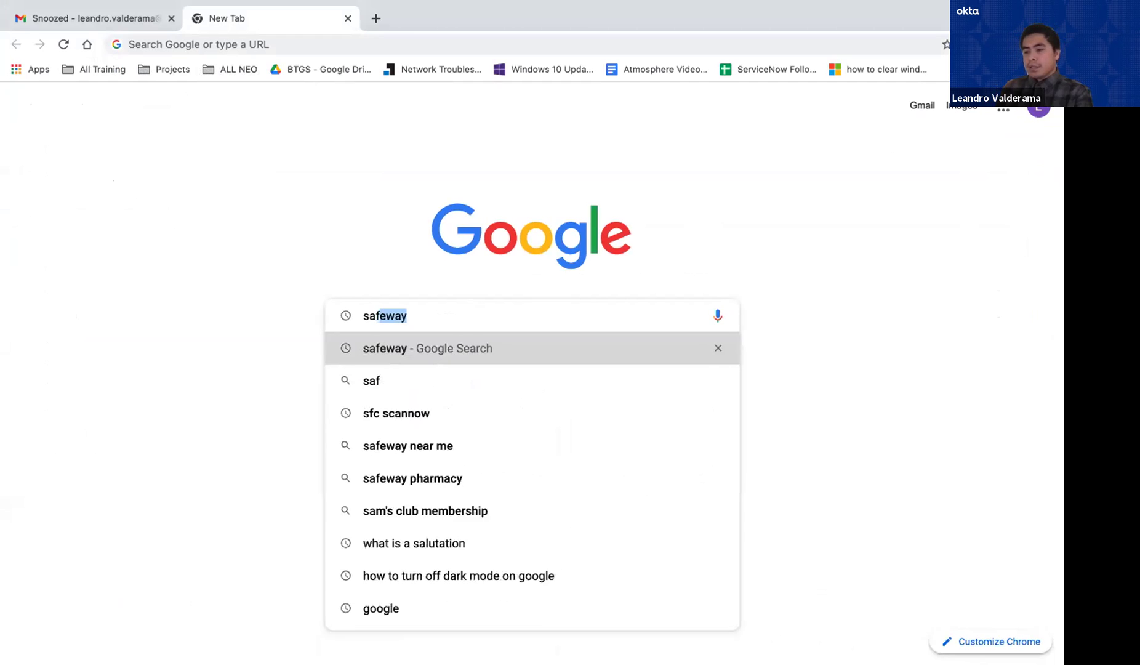
{"action": "key", "text": "Return"}
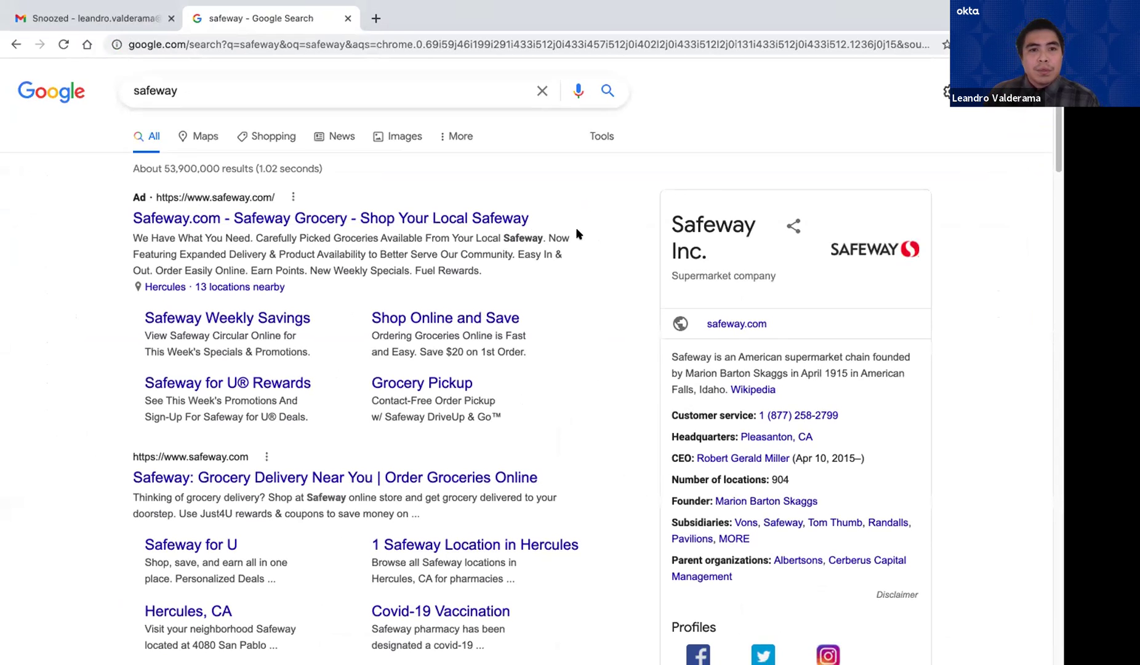
{"action": "scroll", "coordinate": [430, 203], "scroll_direction": "down", "scroll_amount": 5}
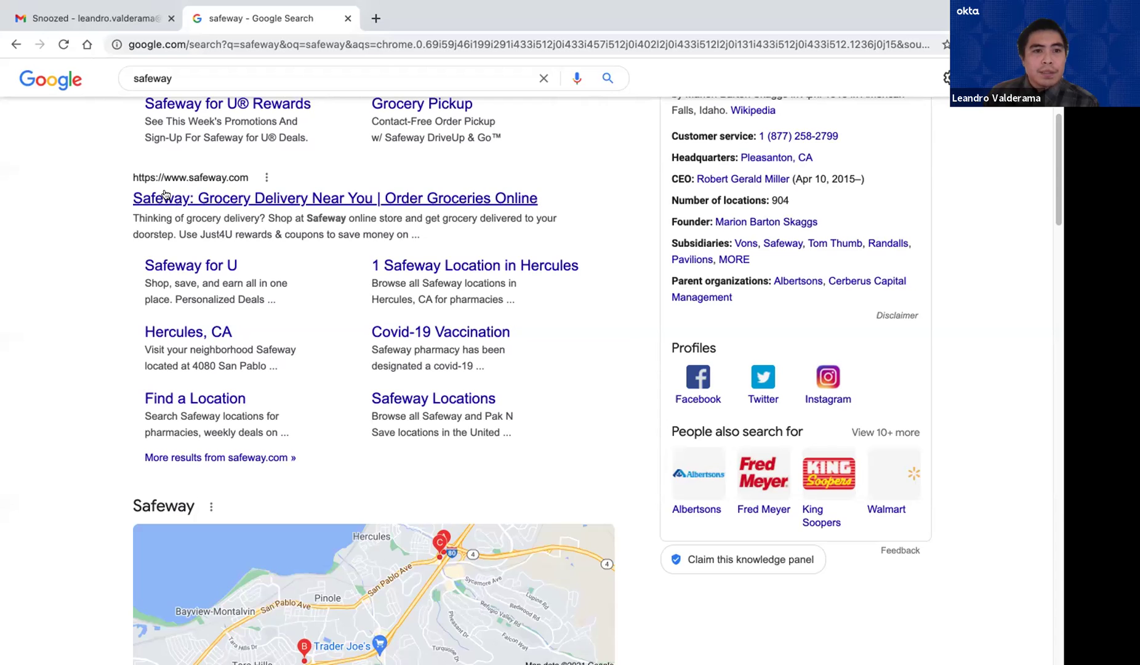
{"action": "scroll", "coordinate": [184, 203], "scroll_direction": "down", "scroll_amount": 14}
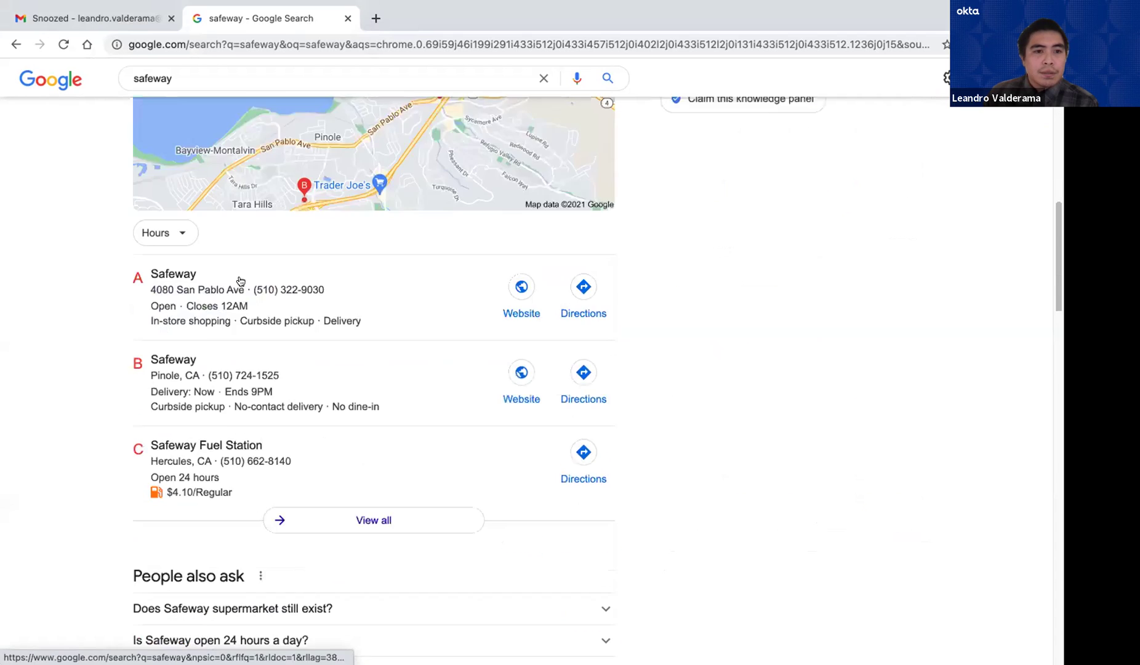
{"action": "scroll", "coordinate": [259, 322], "scroll_direction": "down", "scroll_amount": 6}
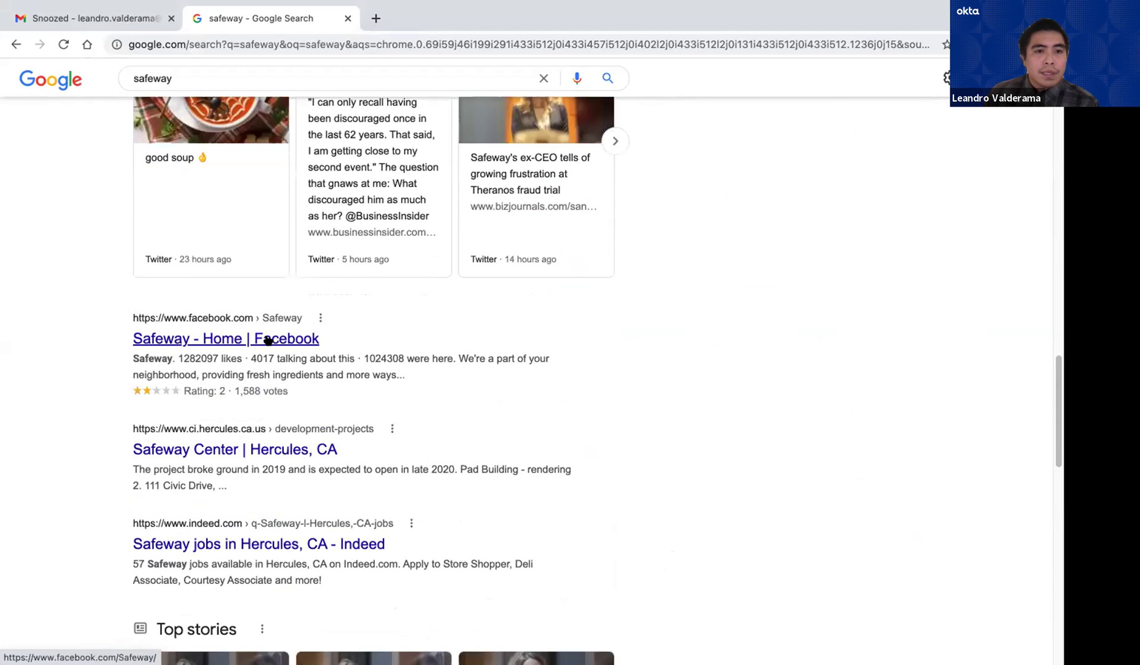
{"action": "scroll", "coordinate": [271, 343], "scroll_direction": "up", "scroll_amount": 10}
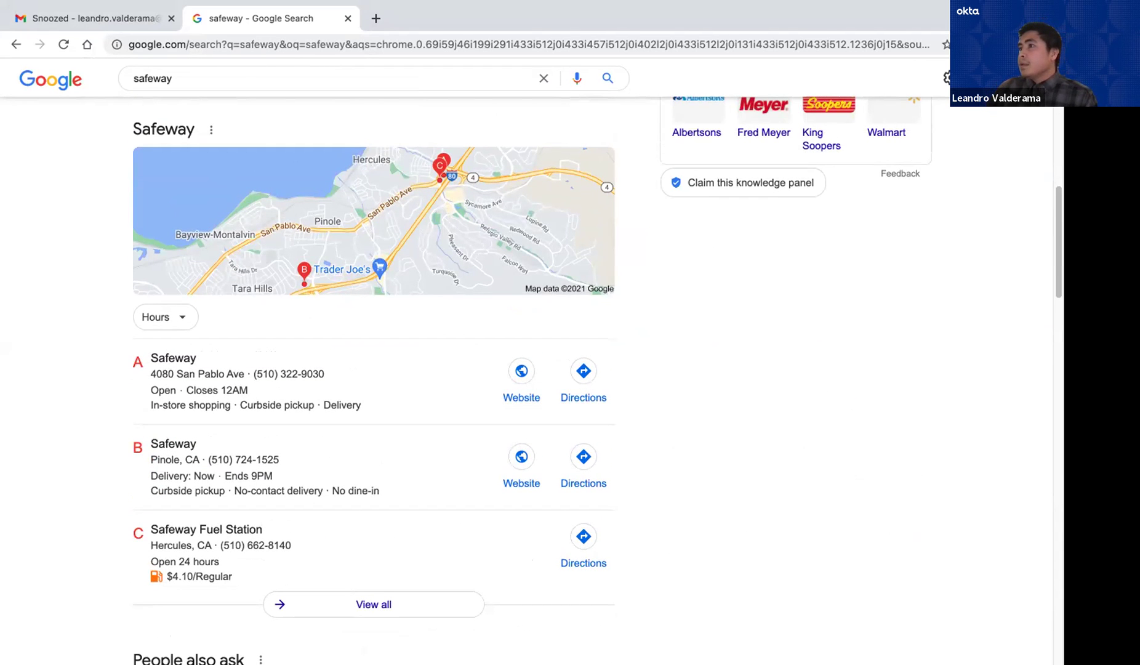
{"action": "scroll", "coordinate": [379, 182], "scroll_direction": "up", "scroll_amount": 6}
{"action": "scroll", "coordinate": [261, 110], "scroll_direction": "up", "scroll_amount": 4}
{"action": "left_click", "coordinate": [267, 92]}
Replace the query with 'pharmacy', run that search, then clear it
{"action": "double_click", "coordinate": [267, 91]}
{"action": "key", "text": "BackSpace"}
{"action": "type", "text": "pharmacy"}
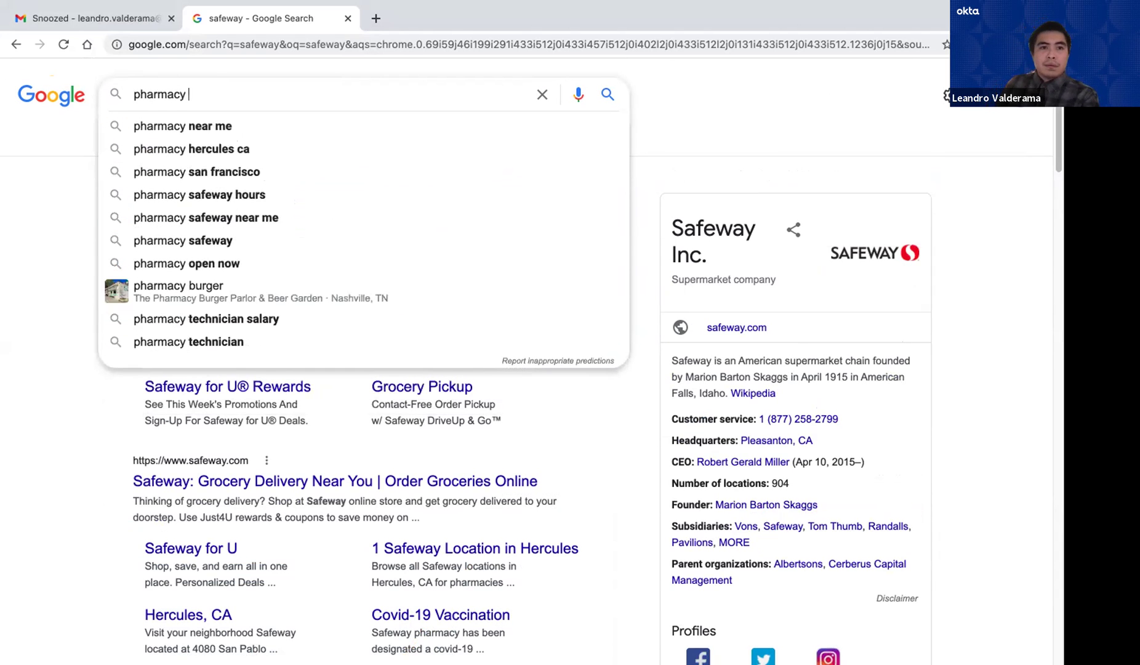
{"action": "key", "text": "Return"}
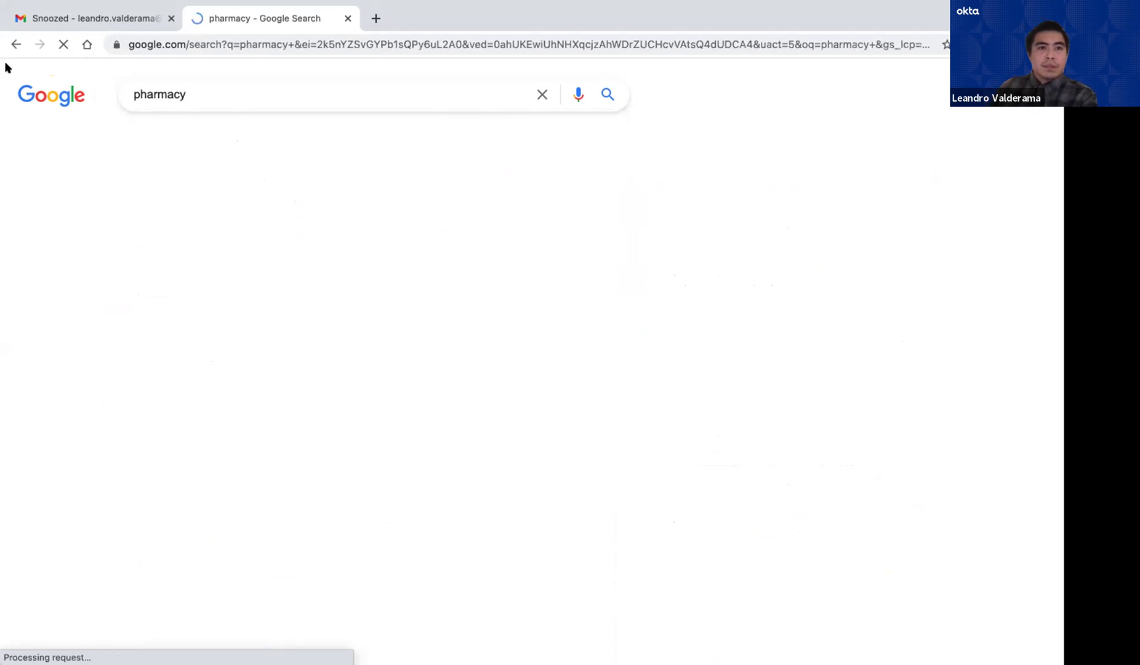
{"action": "left_click", "coordinate": [259, 95]}
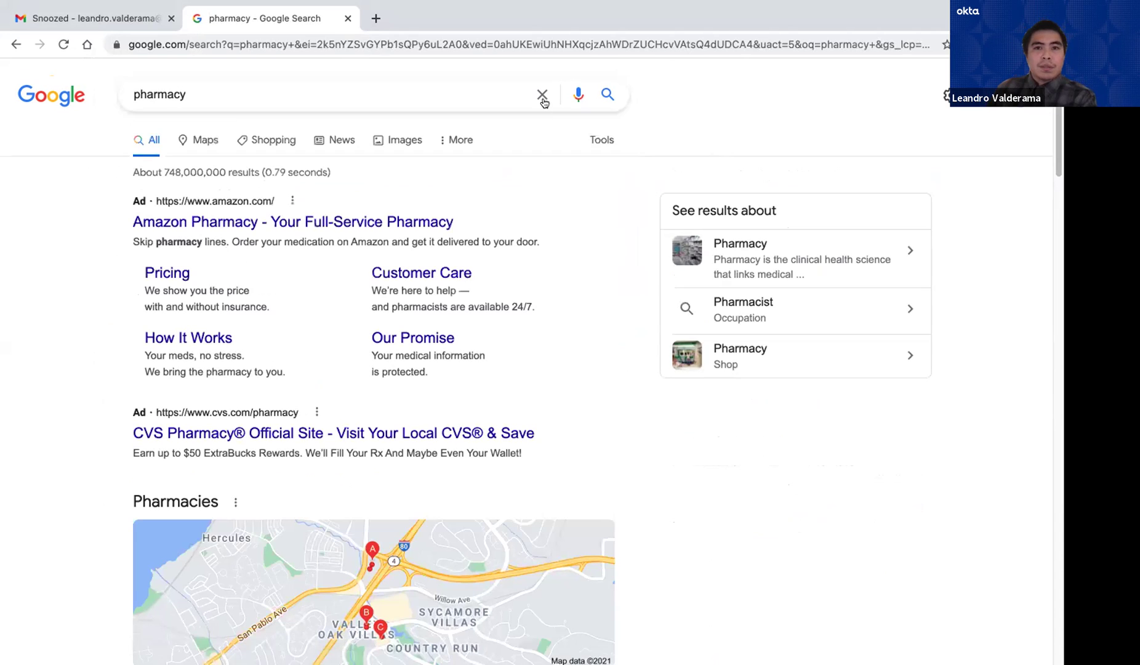
{"action": "left_click", "coordinate": [388, 101]}
{"action": "left_click", "coordinate": [707, 134]}
{"action": "left_click", "coordinate": [233, 93]}
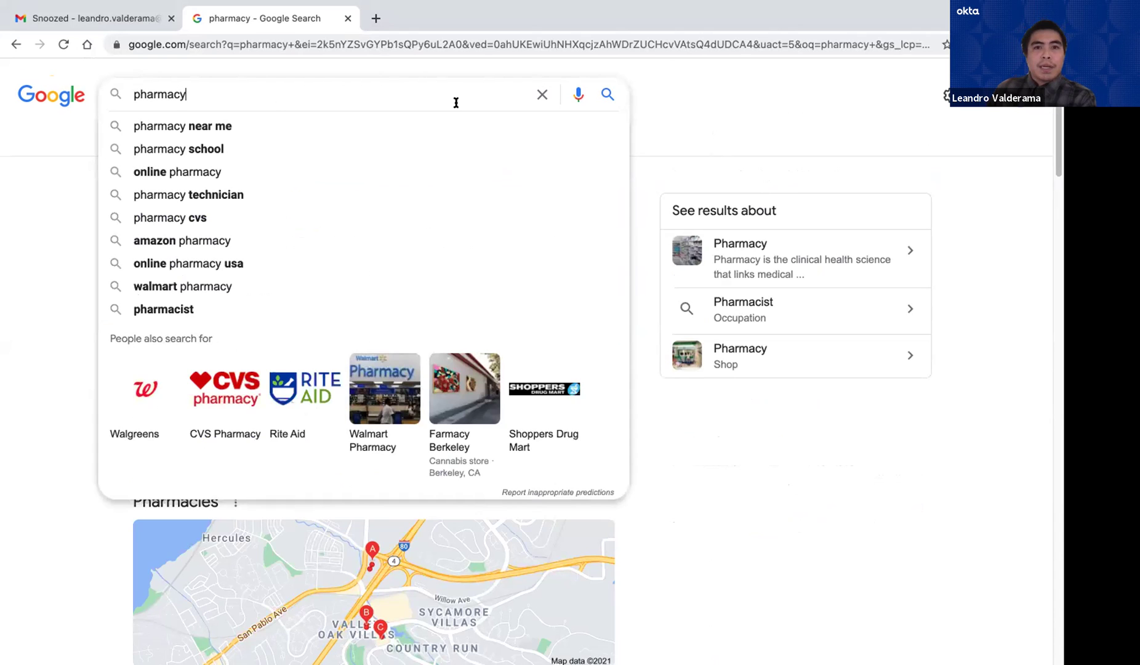
{"action": "left_click", "coordinate": [536, 94]}
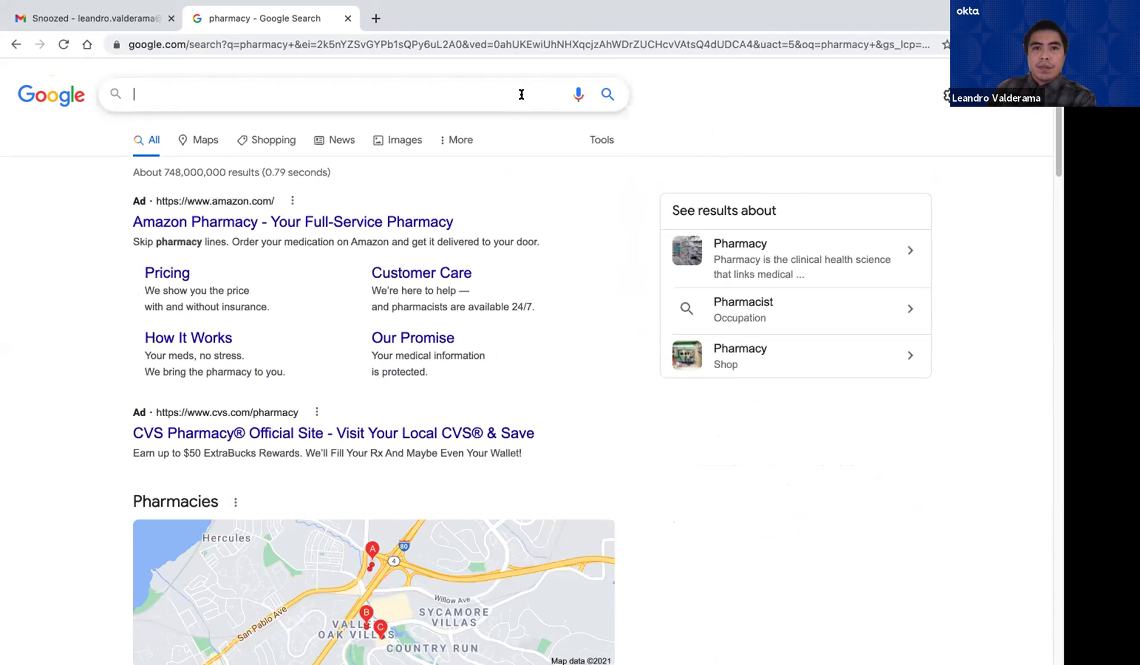
Search for 'grocery store' from the suggestions and scroll through the nearby stores and map
{"action": "type", "text": "ger"}
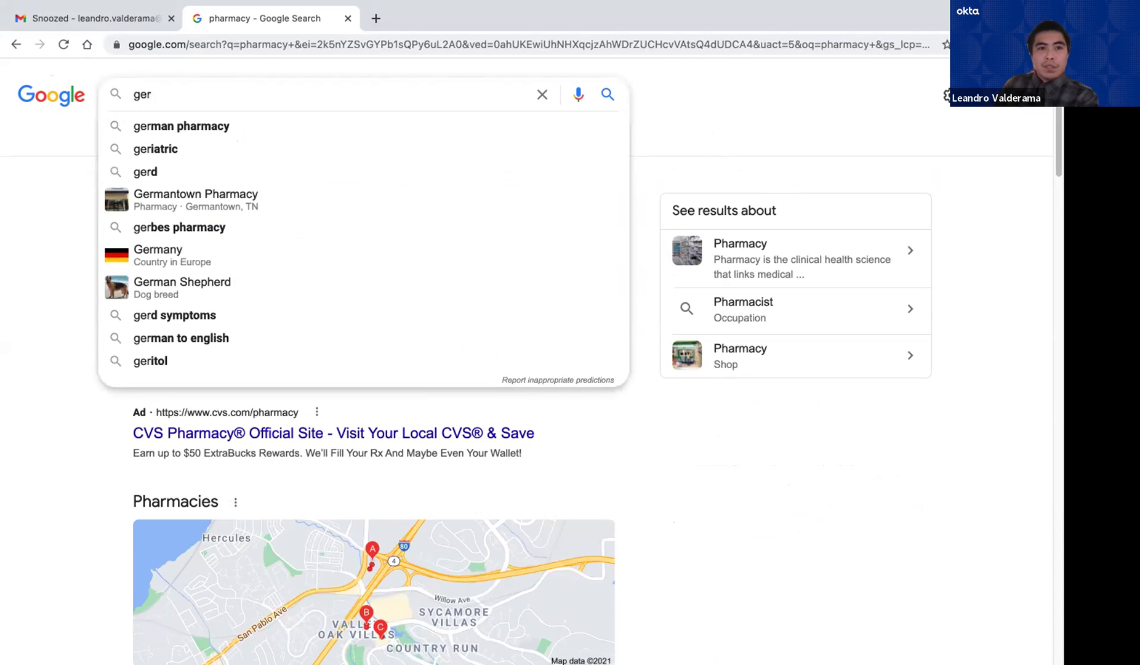
{"action": "key", "text": "BackSpace"}
{"action": "key", "text": "BackSpace"}
{"action": "type", "text": "rocer"}
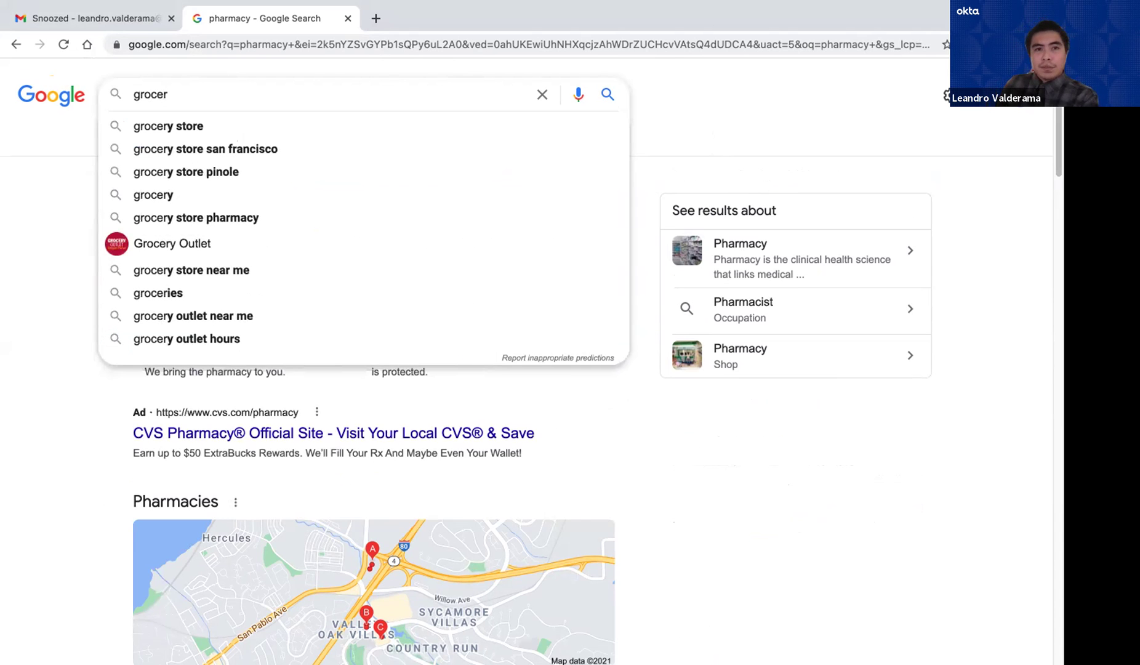
{"action": "key", "text": "Down"}
{"action": "key", "text": "Return"}
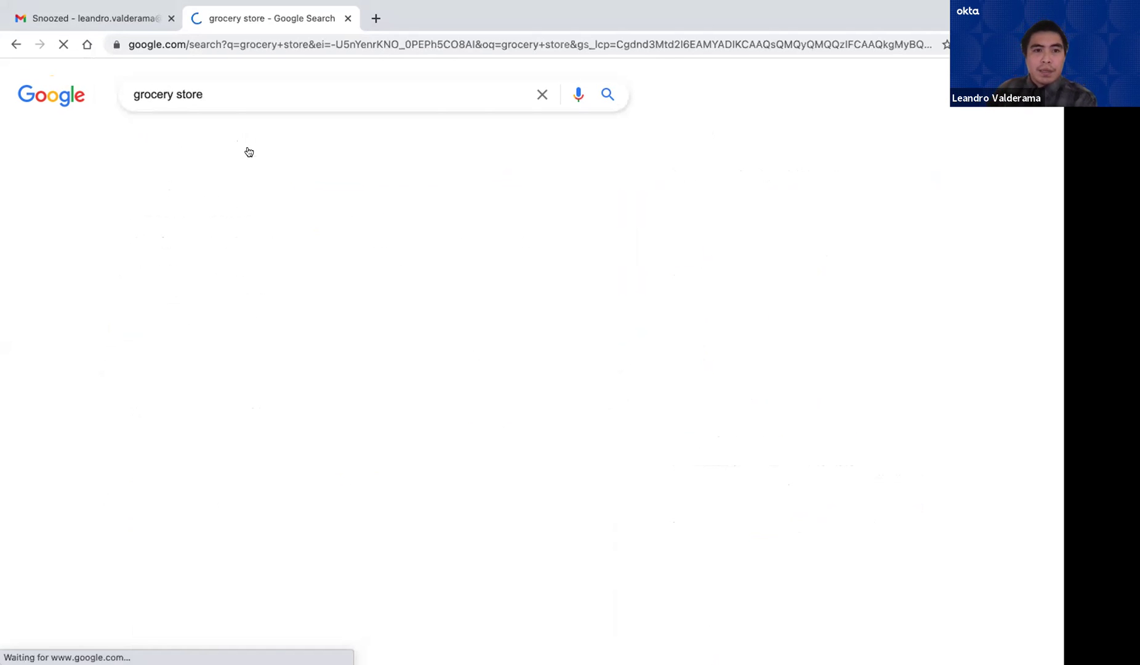
{"action": "scroll", "coordinate": [430, 363], "scroll_direction": "down", "scroll_amount": 1}
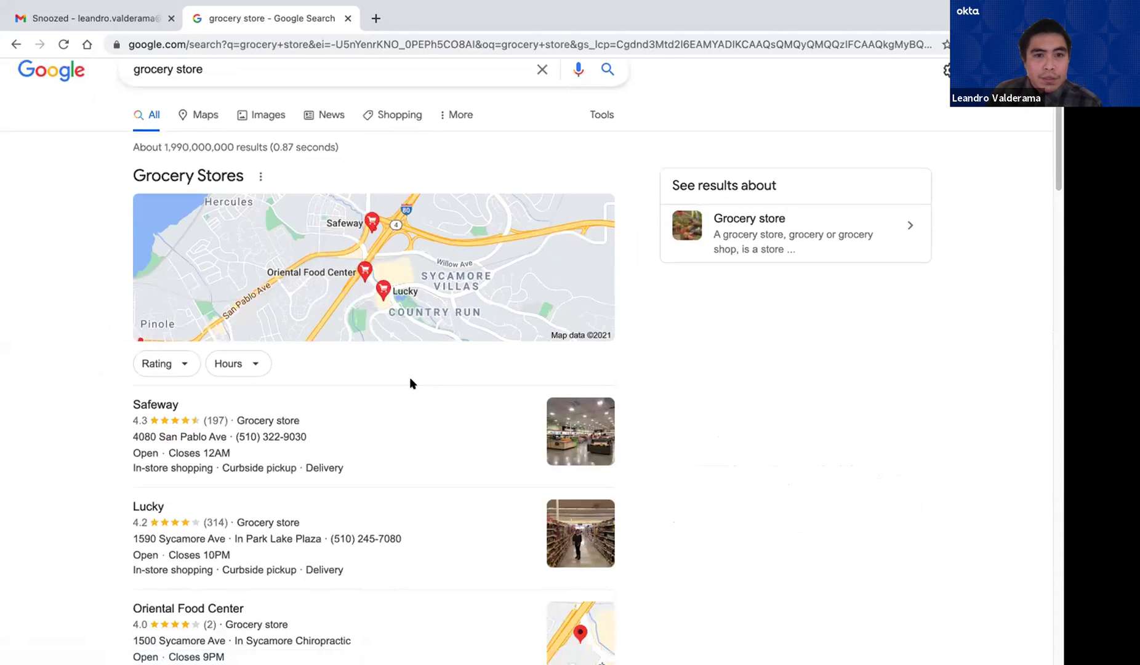
{"action": "scroll", "coordinate": [420, 367], "scroll_direction": "down", "scroll_amount": 1}
{"action": "scroll", "coordinate": [449, 336], "scroll_direction": "down", "scroll_amount": 4}
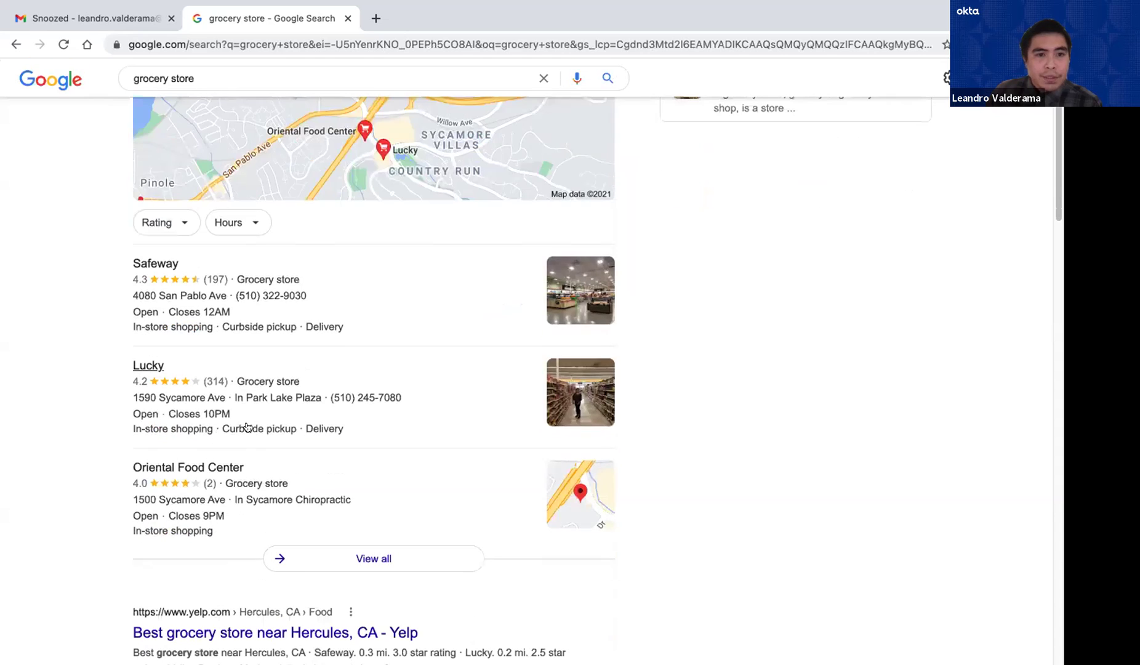
{"action": "key", "text": "super+Tab"}
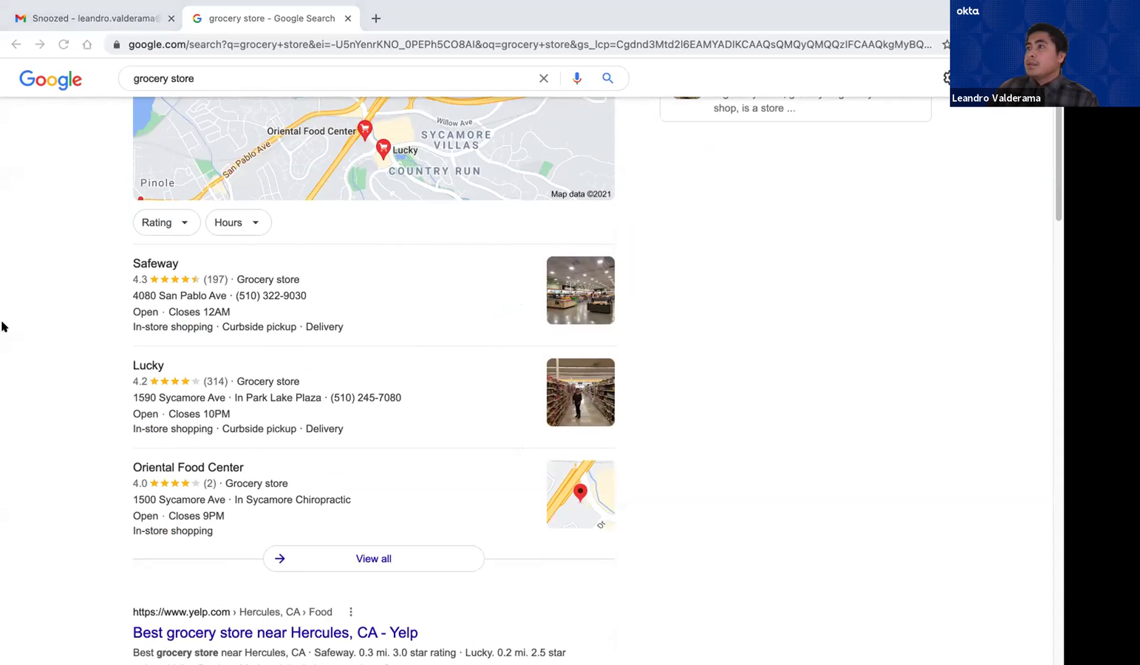
{"action": "scroll", "coordinate": [321, 150], "scroll_direction": "up", "scroll_amount": 5}
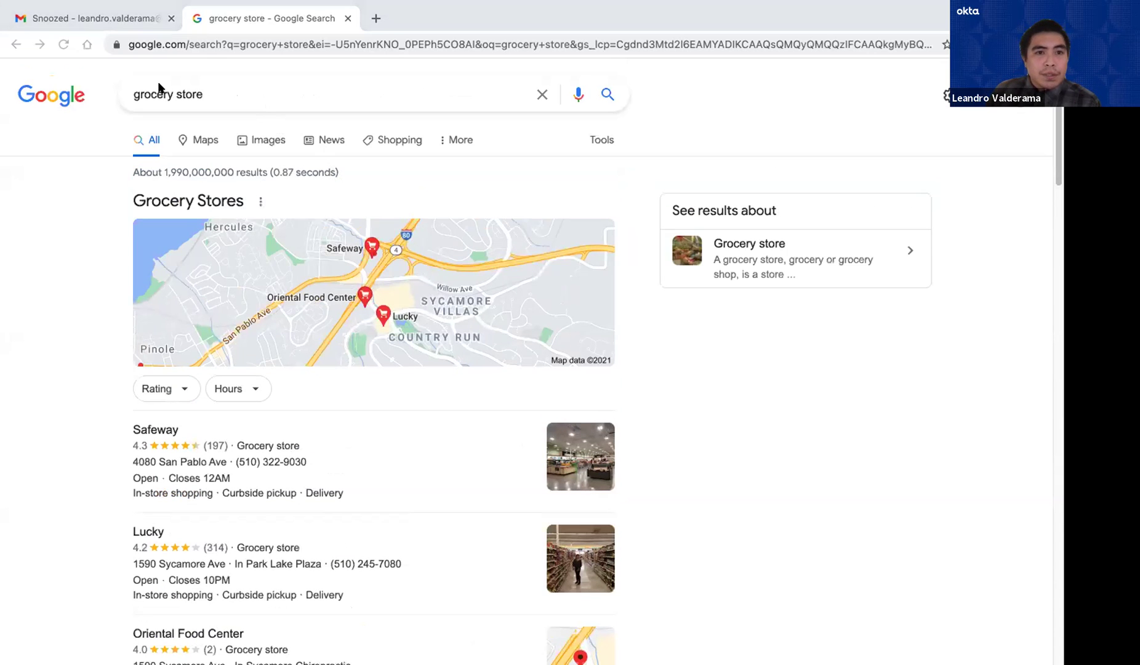
Open the grocery store results in Maps, clear the search, and pan around Hercules and Pinole
{"action": "left_click", "coordinate": [209, 141]}
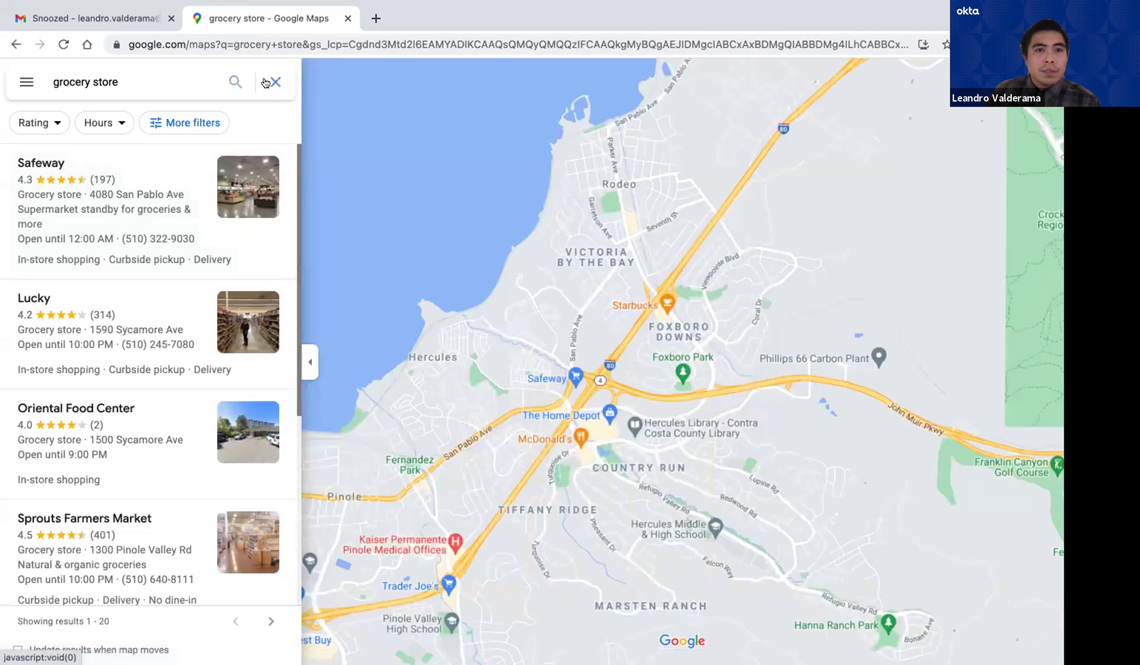
{"action": "left_click", "coordinate": [265, 82]}
{"action": "left_click", "coordinate": [135, 81]}
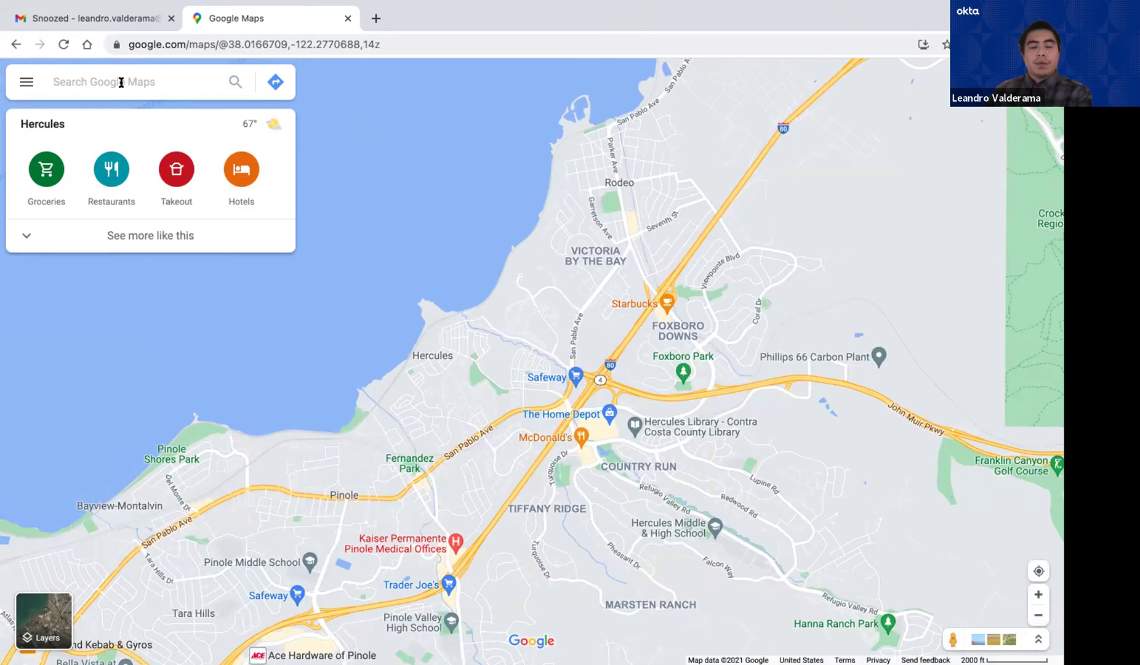
{"action": "left_click", "coordinate": [595, 397]}
{"action": "left_click_drag", "start_coordinate": [592, 398], "coordinate": [567, 206]}
{"action": "left_click_drag", "start_coordinate": [433, 251], "coordinate": [487, 325]}
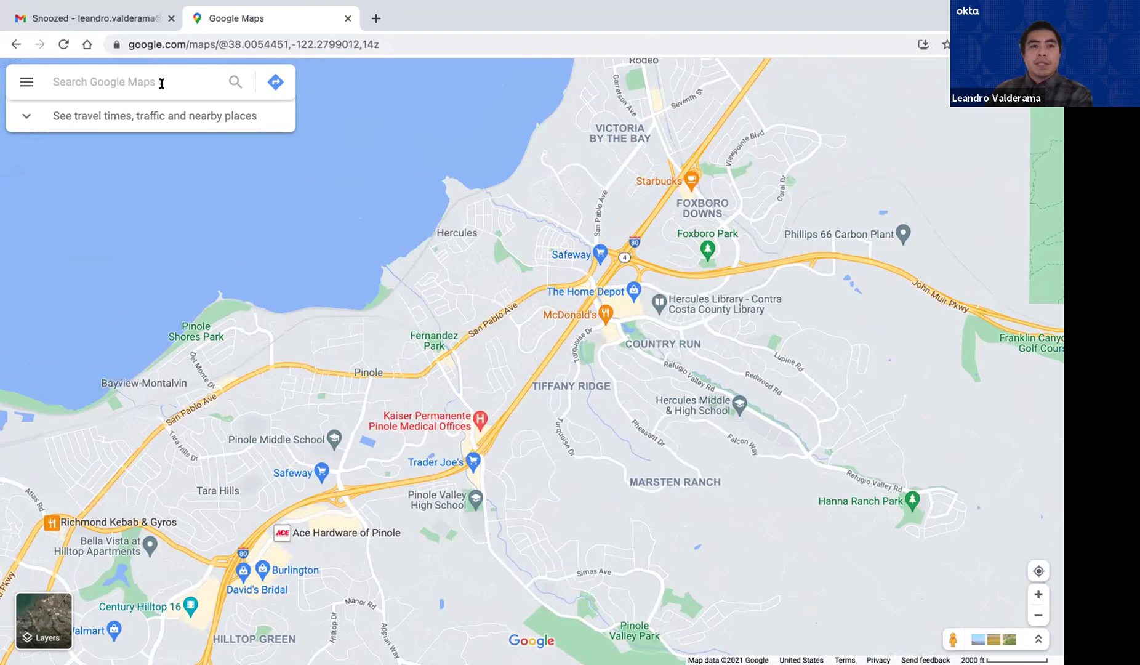
{"action": "left_click", "coordinate": [162, 83]}
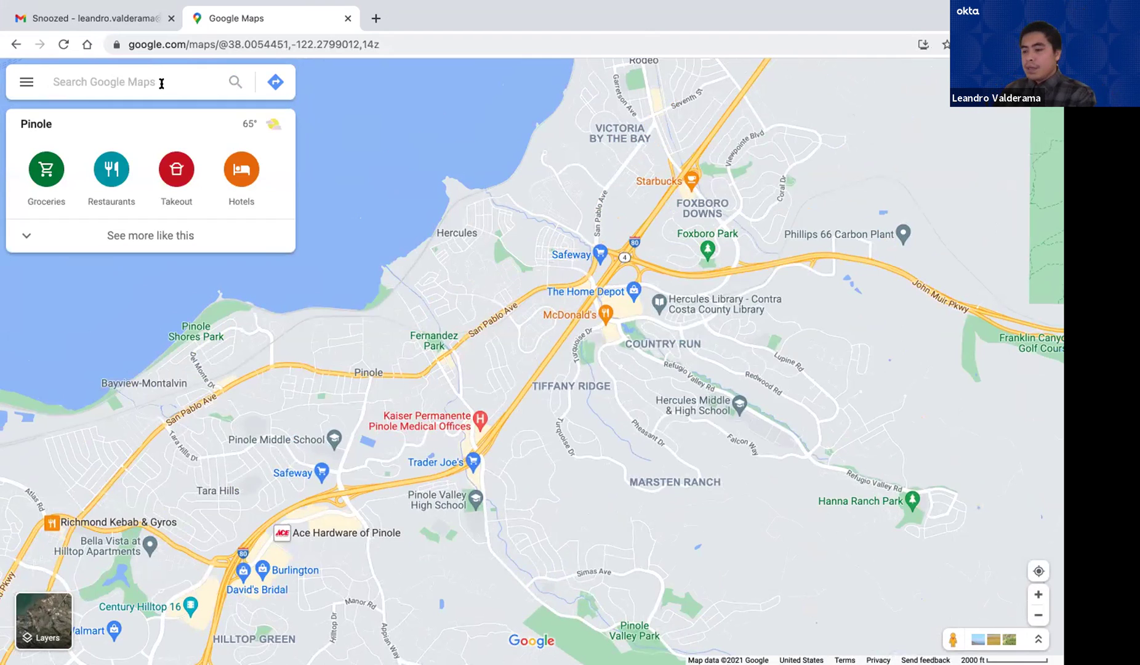
Get directions to San Francisco, CA starting from Hercules, CA
{"action": "type", "text": "san"}
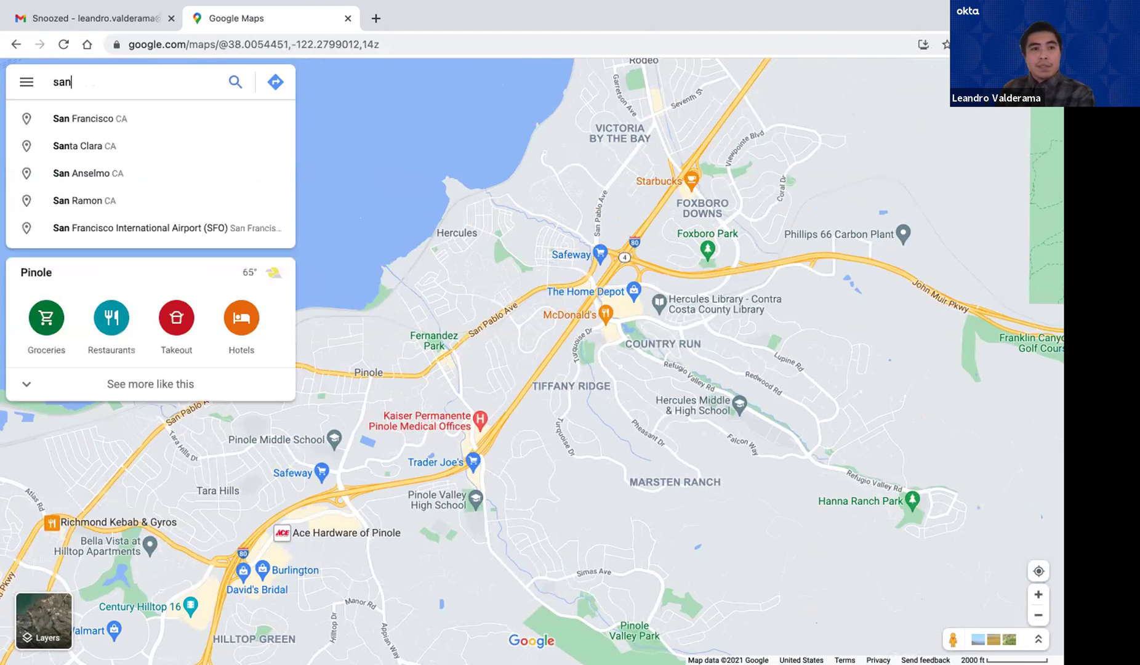
{"action": "key", "text": "Return"}
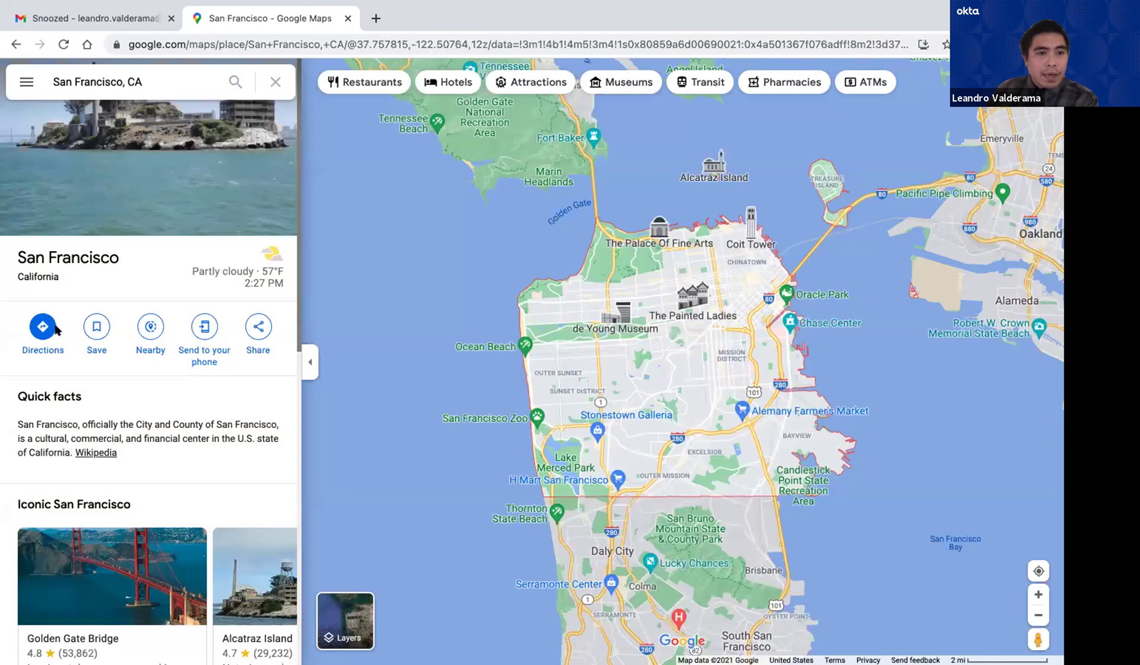
{"action": "left_click", "coordinate": [43, 326]}
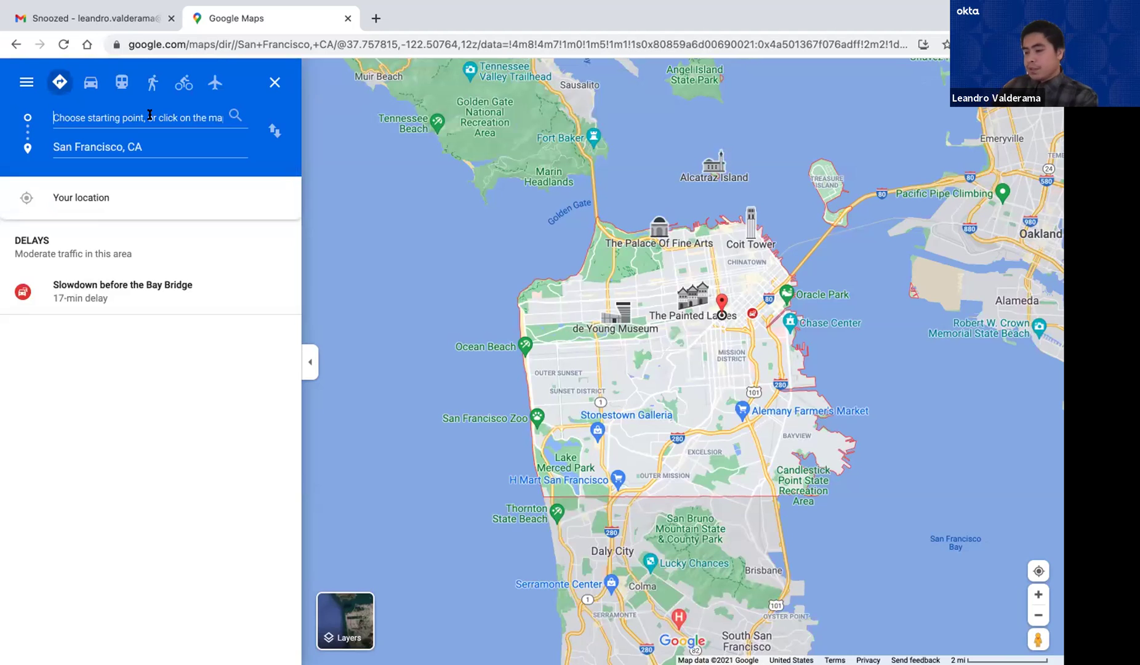
{"action": "type", "text": "hercu"}
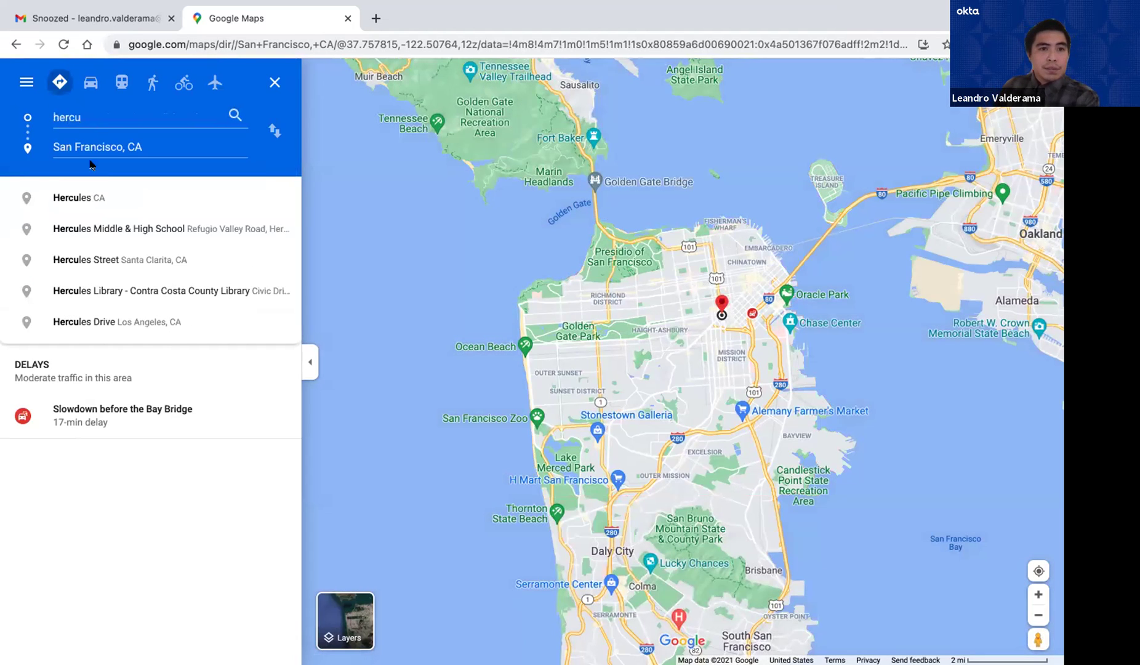
{"action": "left_click", "coordinate": [108, 191]}
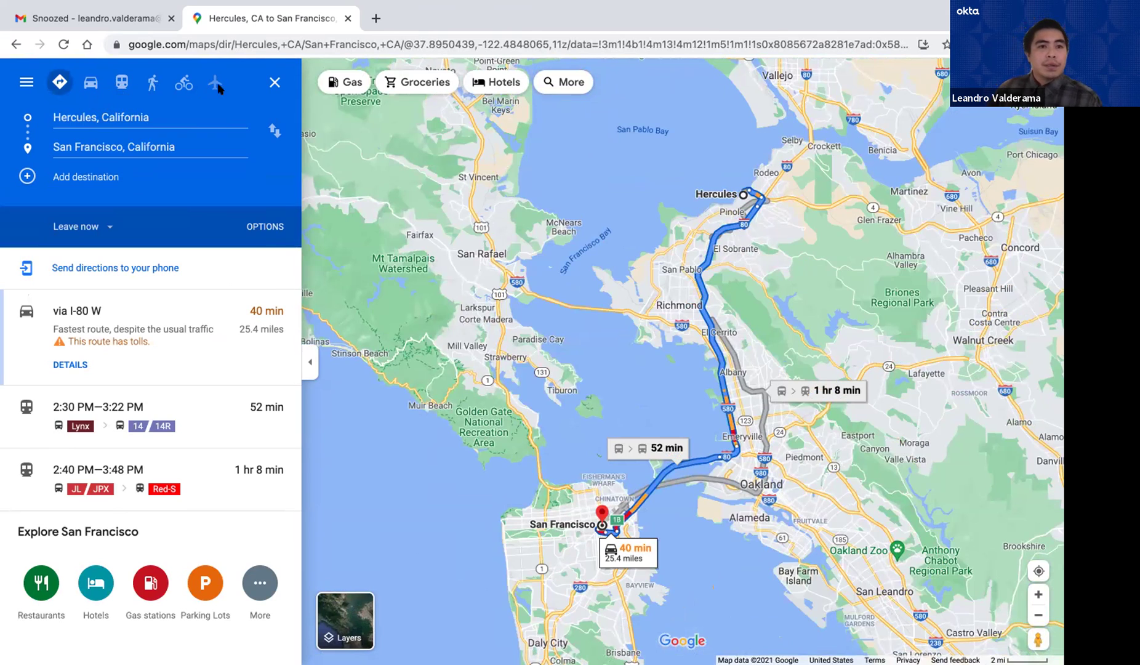
Compare the driving, transit, walking and cycling routes
{"action": "left_click", "coordinate": [91, 83]}
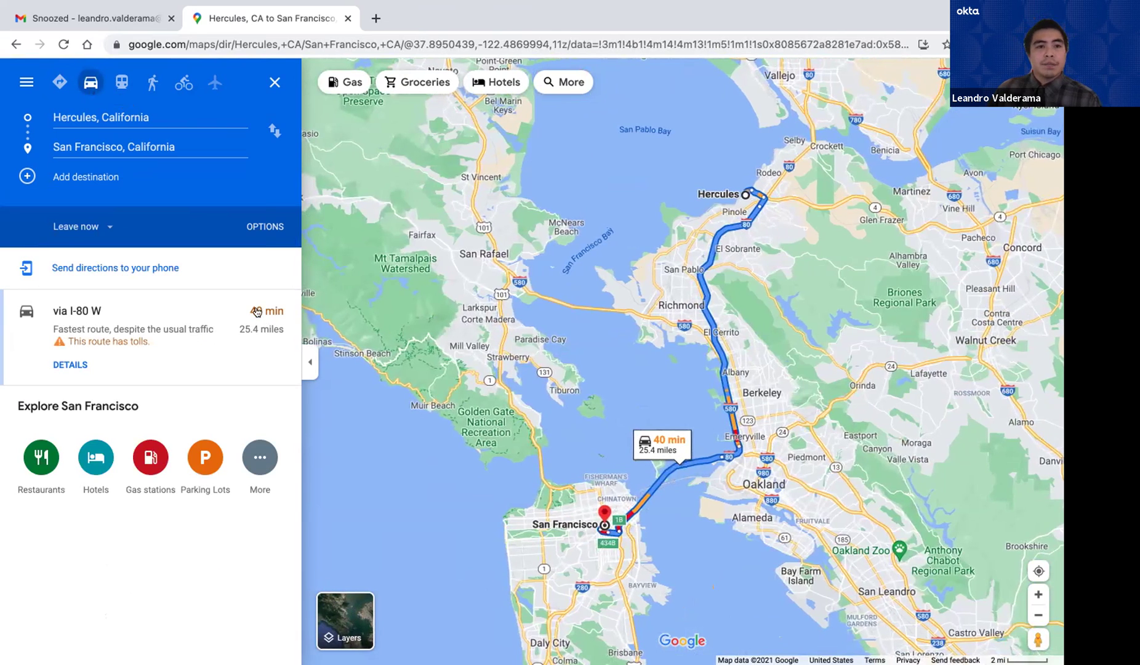
{"action": "left_click", "coordinate": [120, 86]}
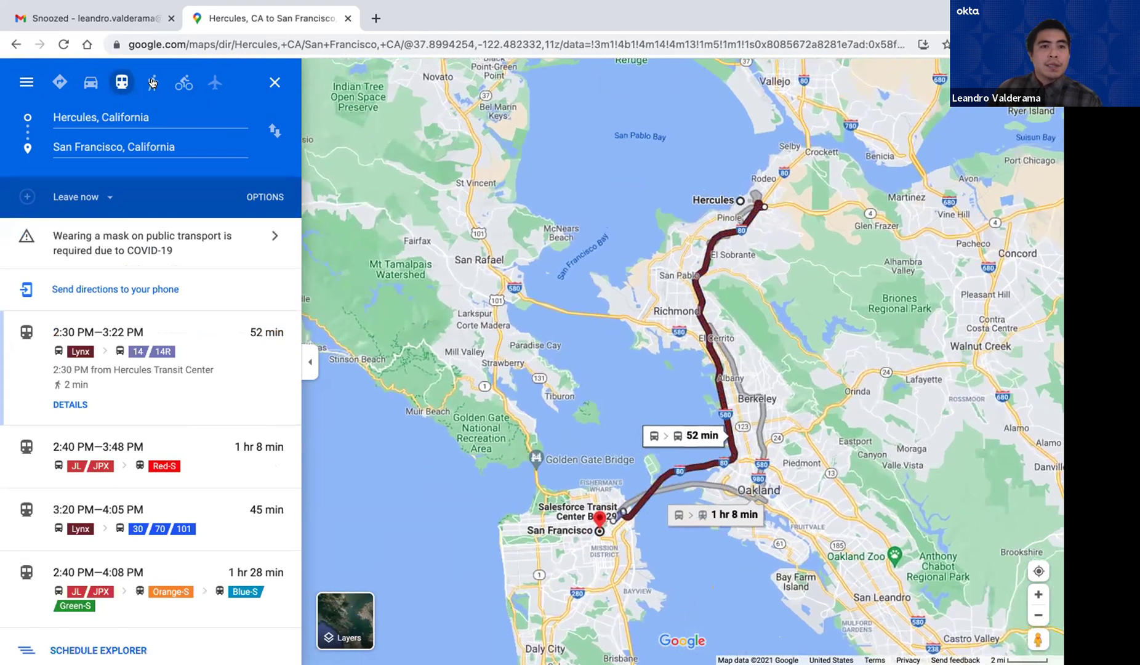
{"action": "left_click", "coordinate": [153, 83]}
{"action": "left_click", "coordinate": [184, 83]}
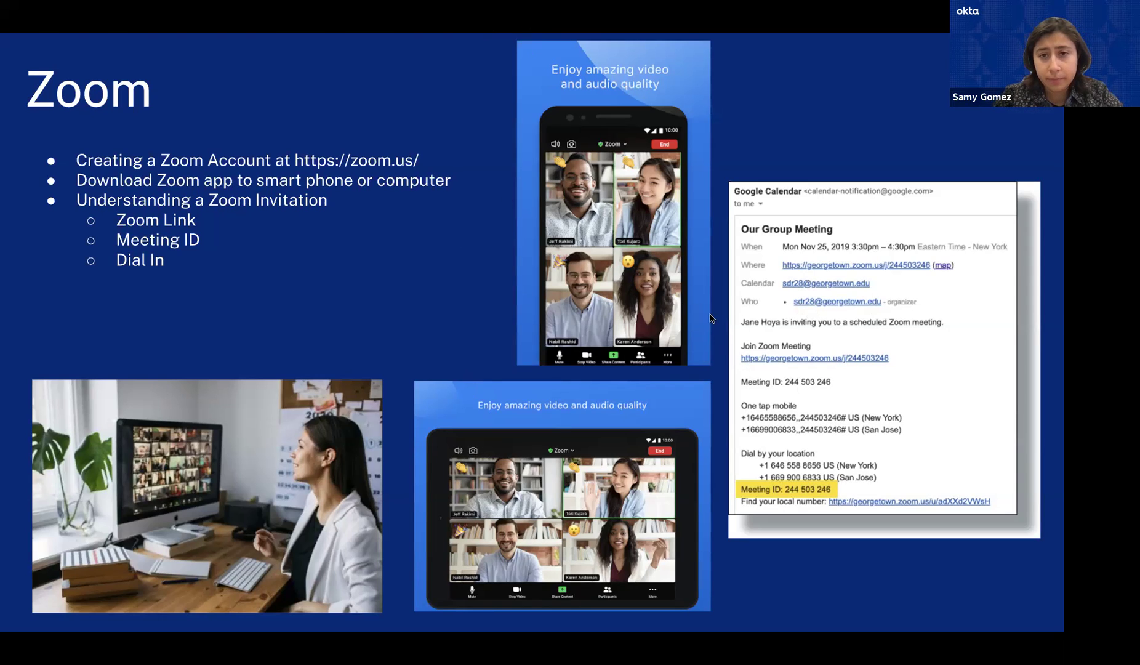
Load zoom.us in the incognito Chrome window
{"action": "key", "text": "ctrl+Right"}
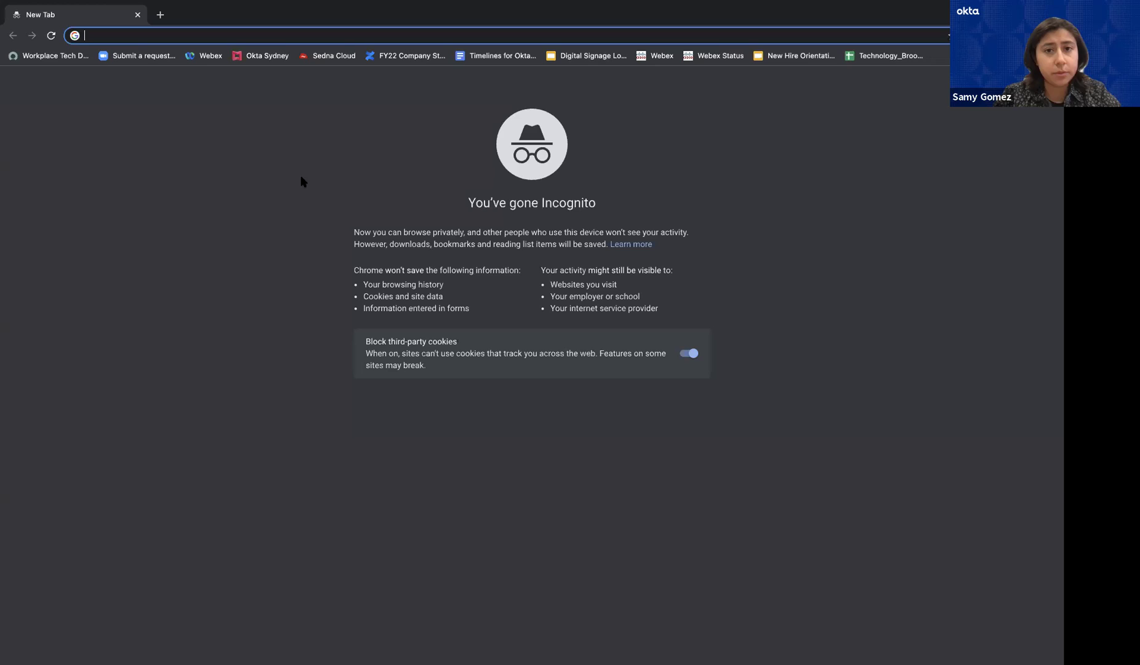
{"action": "left_click", "coordinate": [177, 256]}
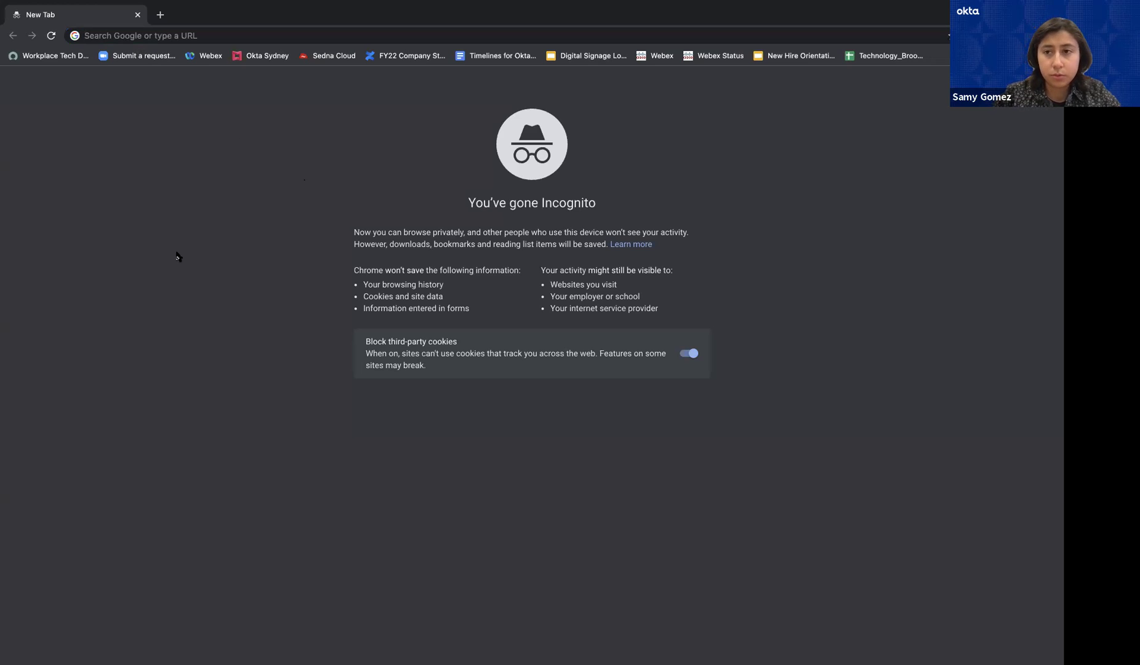
{"action": "left_click", "coordinate": [123, 41]}
{"action": "type", "text": "zoom."}
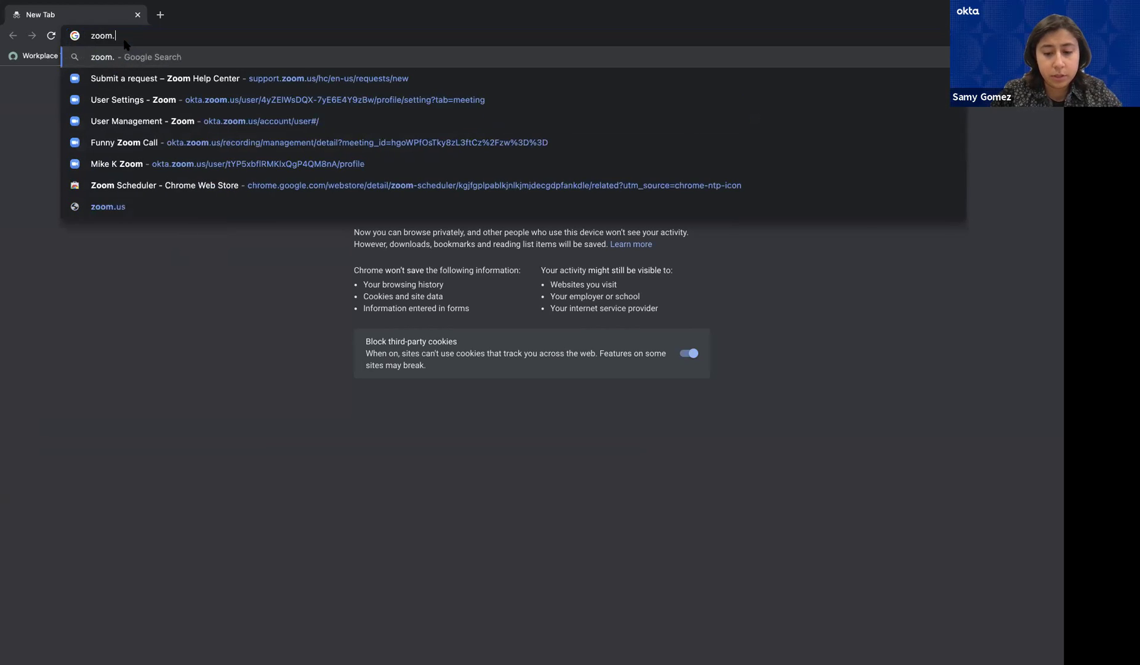
{"action": "type", "text": "us/dow"}
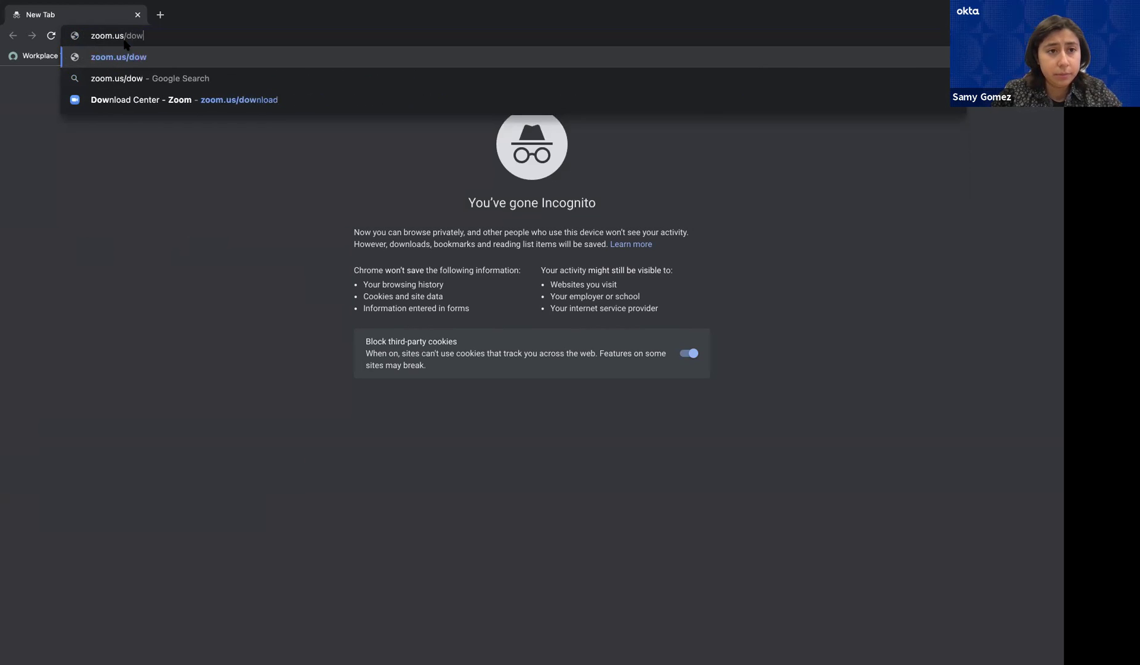
{"action": "key", "text": "BackSpace"}
{"action": "key", "text": "BackSpace"}
{"action": "key", "text": "BackSpace"}
{"action": "key", "text": "BackSpace"}
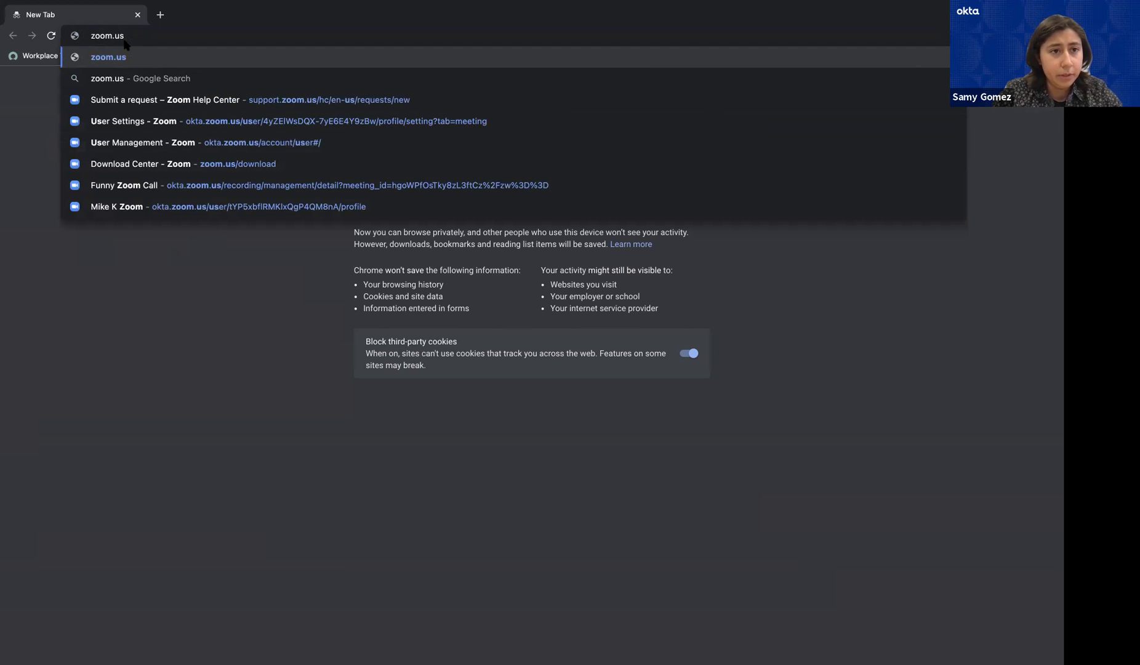
{"action": "key", "text": "Return"}
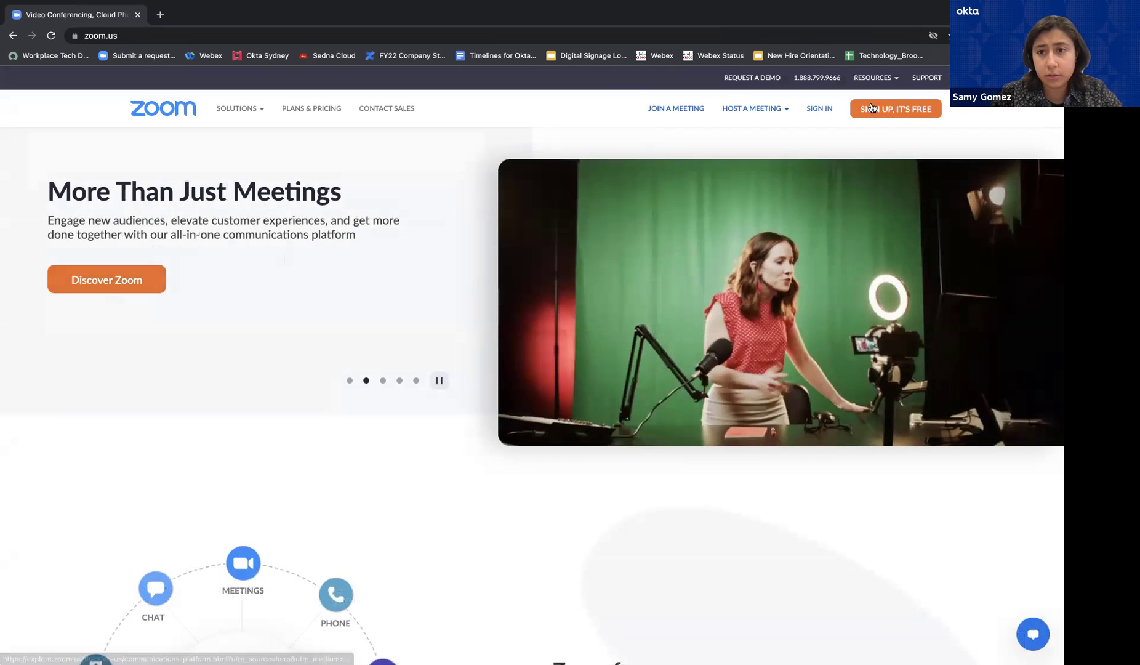
Start Zoom's free sign-up and verify the birth date as Apr 15, 1992
{"action": "left_click", "coordinate": [904, 112]}
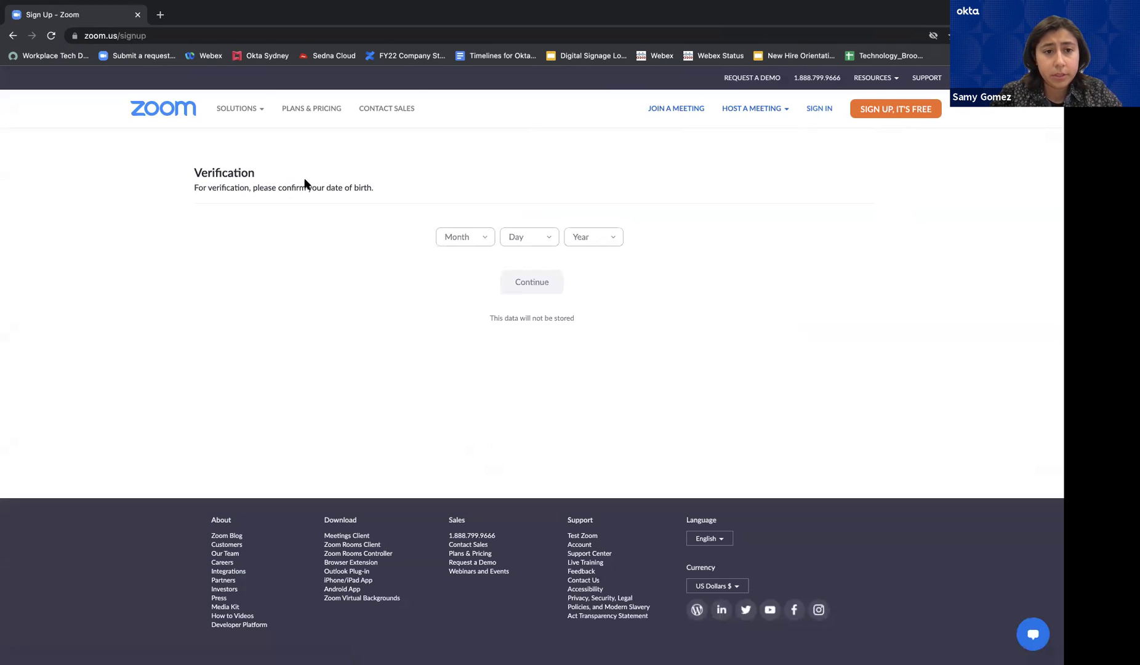
{"action": "left_click", "coordinate": [483, 237]}
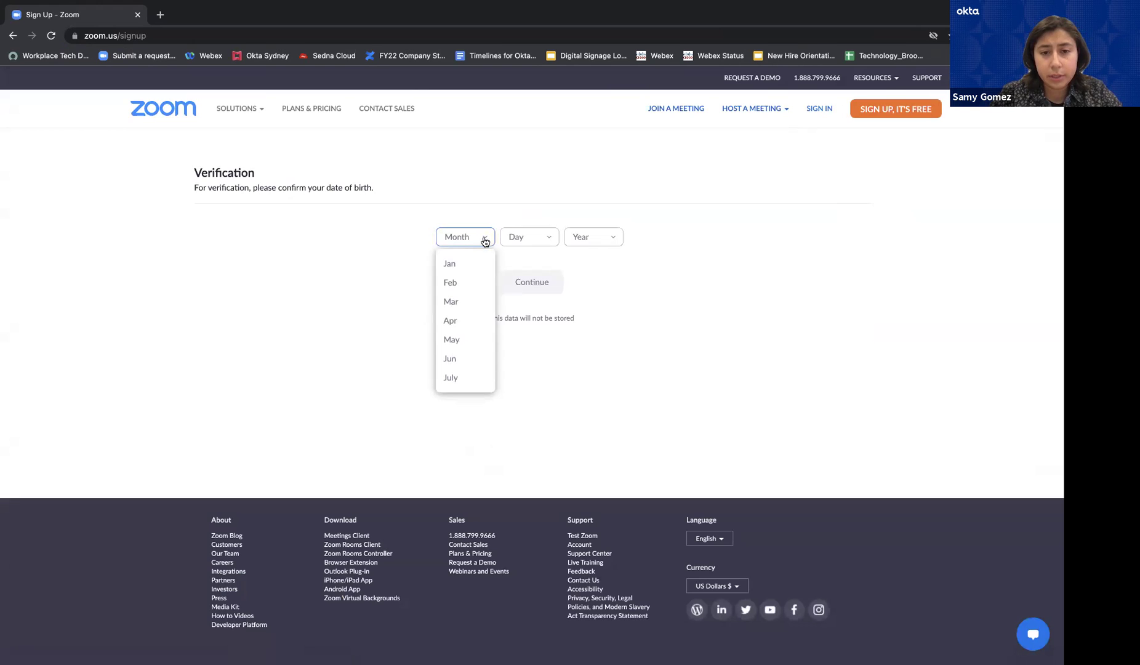
{"action": "left_click", "coordinate": [461, 321]}
{"action": "left_click", "coordinate": [549, 237]}
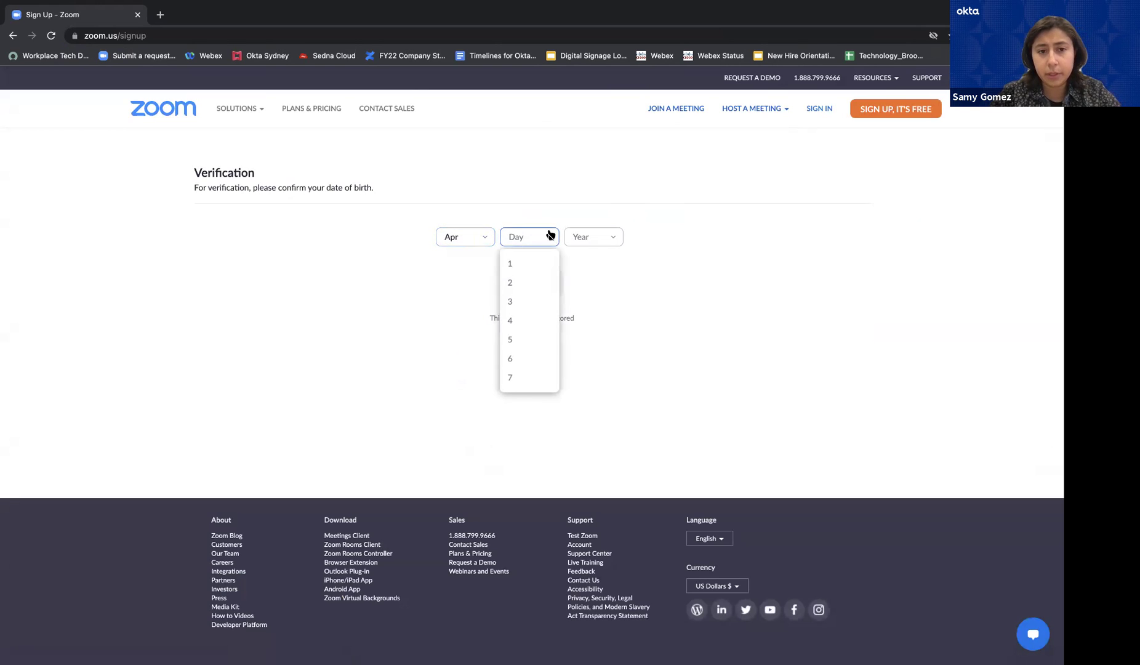
{"action": "scroll", "coordinate": [513, 360], "scroll_direction": "down", "scroll_amount": 3}
{"action": "left_click", "coordinate": [515, 357]}
{"action": "left_click", "coordinate": [607, 240]}
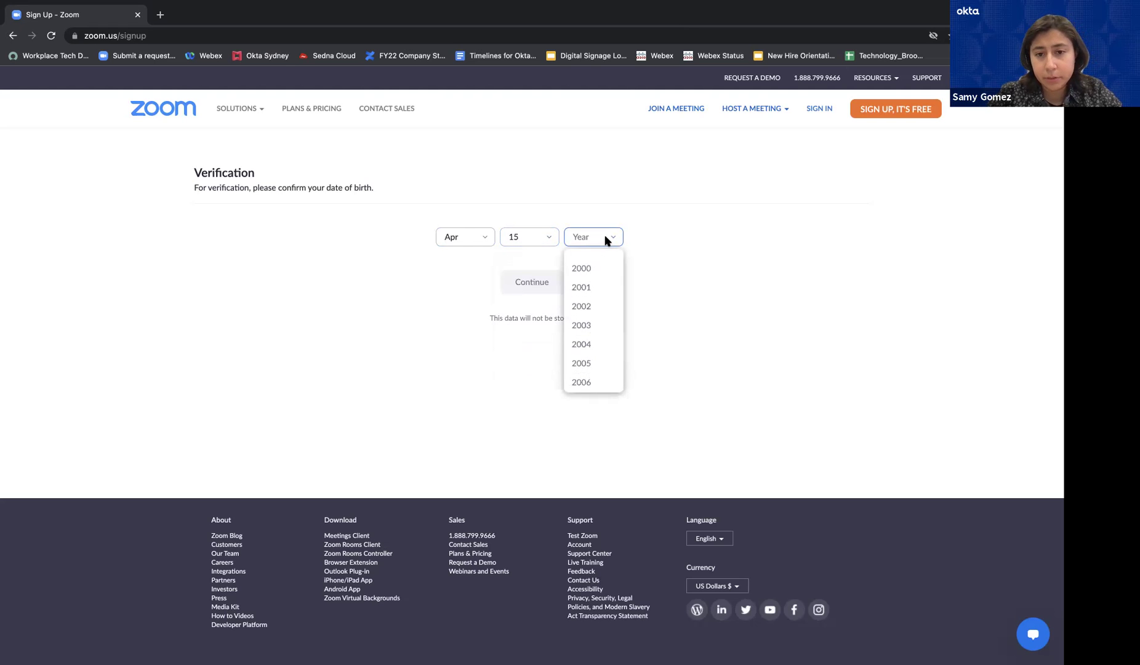
{"action": "scroll", "coordinate": [595, 294], "scroll_direction": "up", "scroll_amount": 3}
{"action": "left_click", "coordinate": [597, 296]}
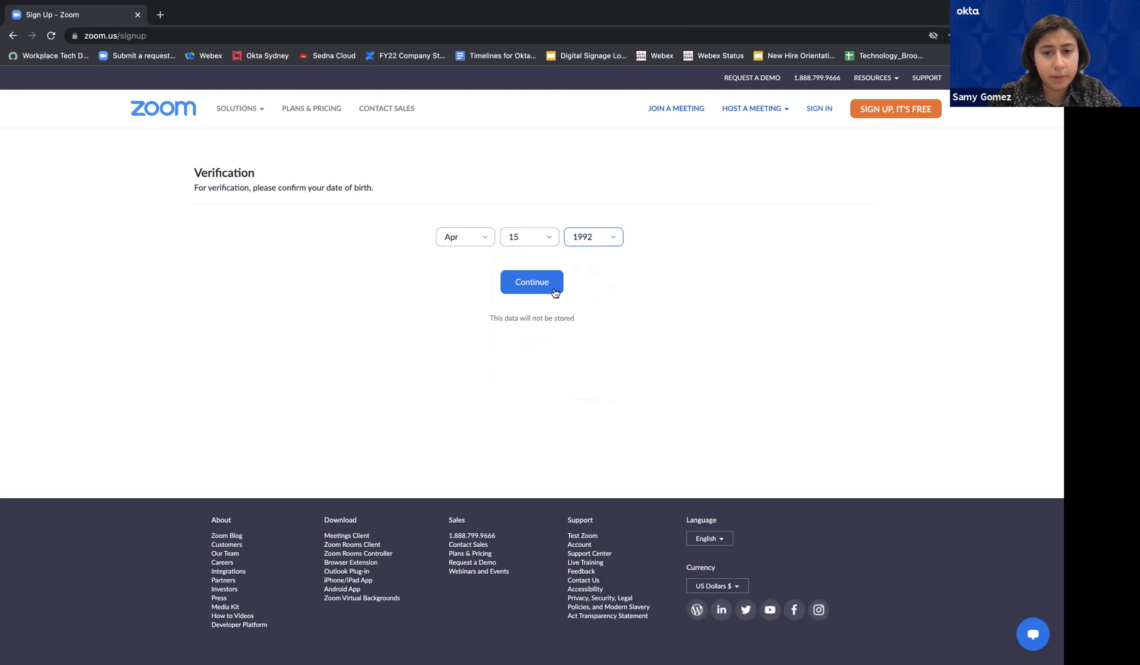
{"action": "left_click", "coordinate": [532, 283]}
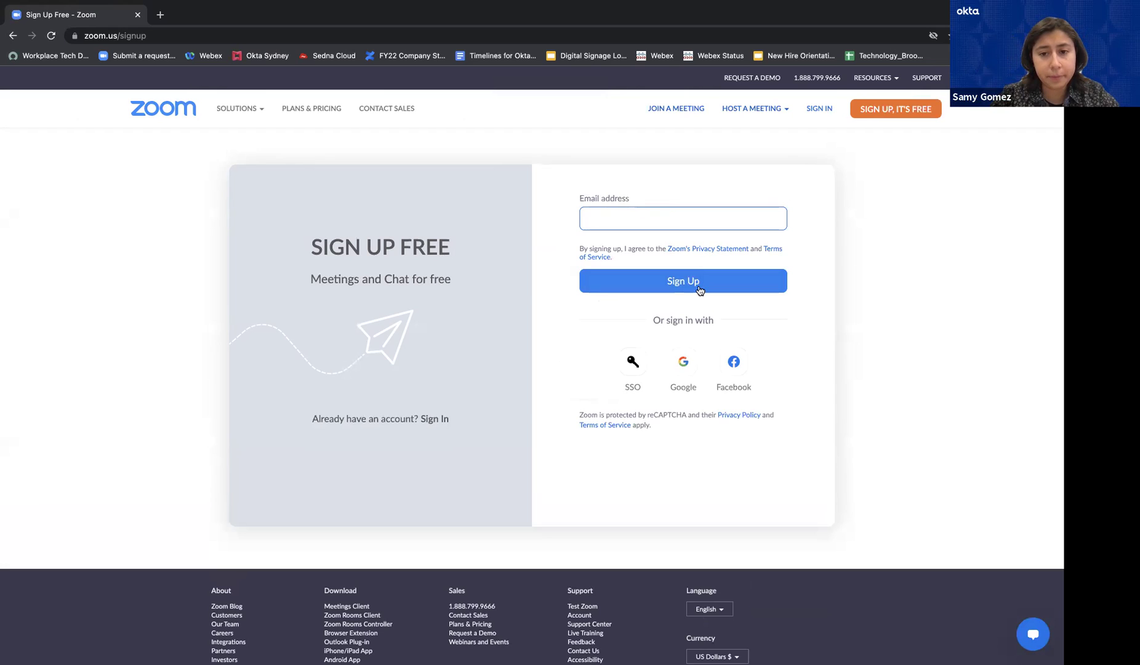
Leave the sign-up email field blank and switch to the Zoom Sign In form
{"action": "type", "text": "samy"}
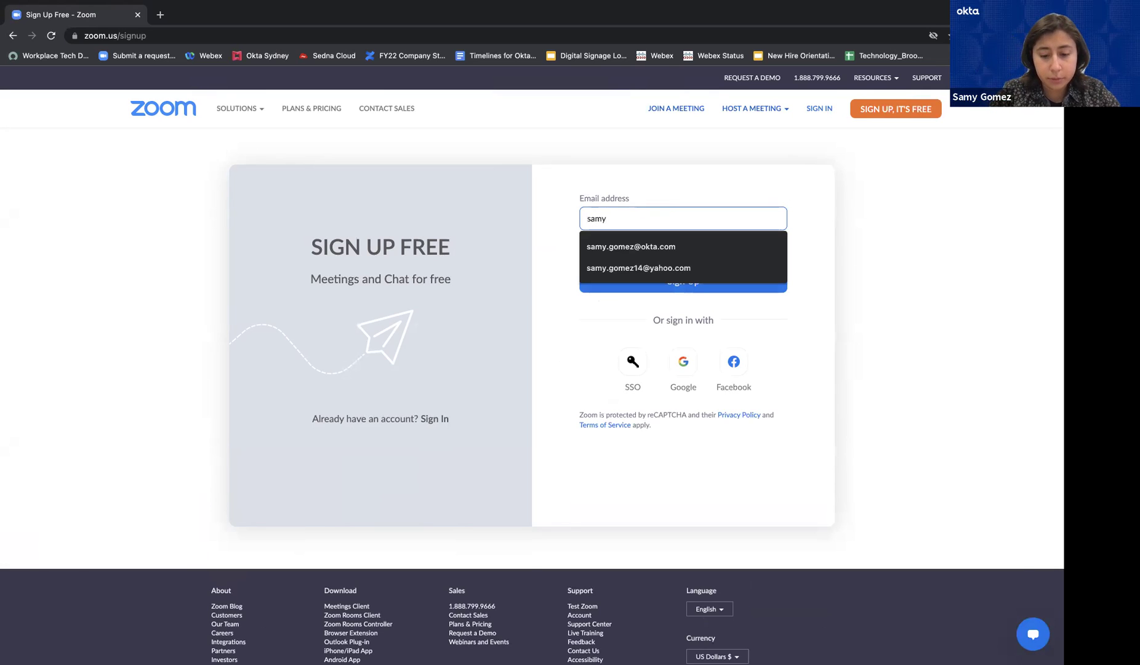
{"action": "key", "text": "BackSpace"}
{"action": "key", "text": "BackSpace"}
{"action": "key", "text": "BackSpace"}
{"action": "key", "text": "BackSpace"}
{"action": "left_click", "coordinate": [817, 217]}
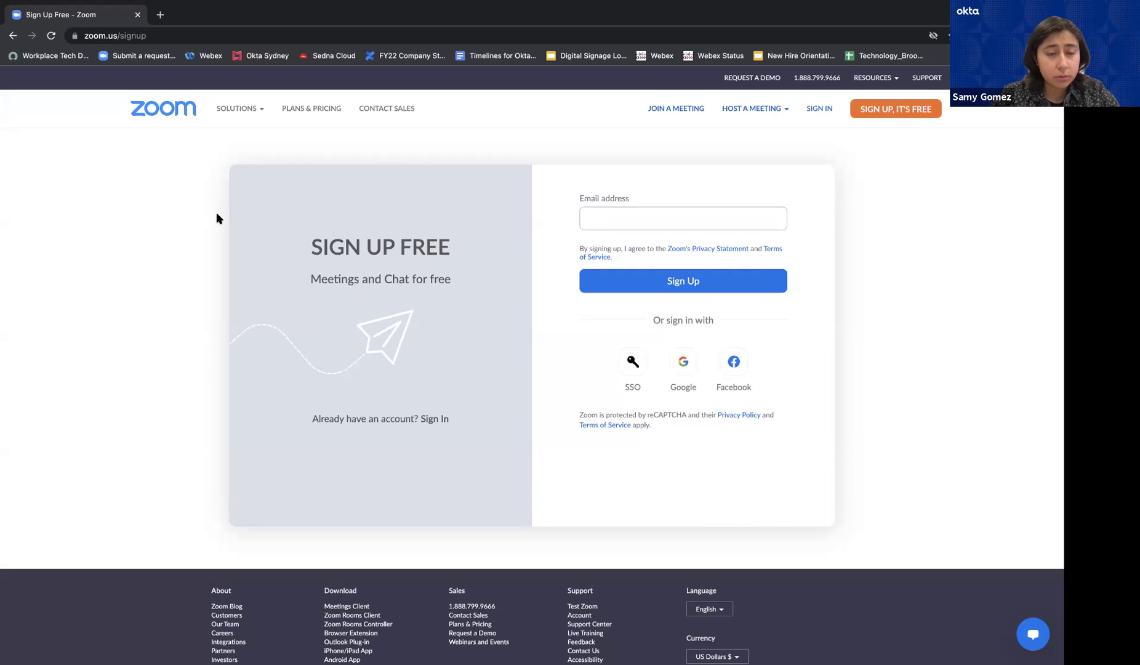
{"action": "left_click", "coordinate": [441, 420]}
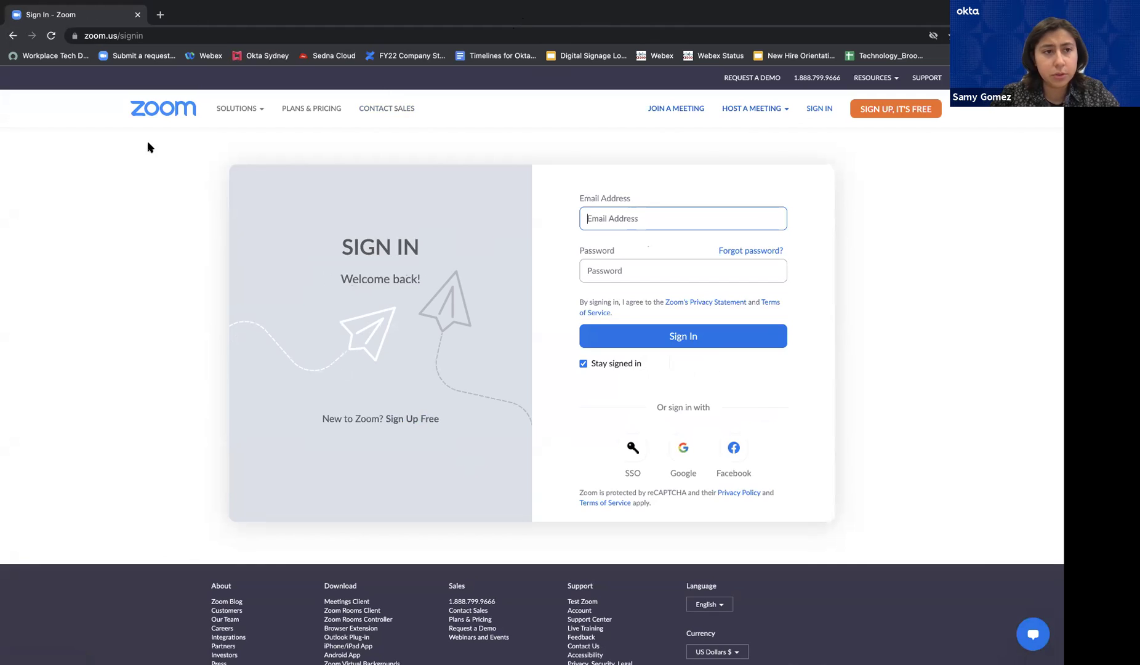
Return from Sign In to the Sign Up Free form
{"action": "key", "text": "alt+Left"}
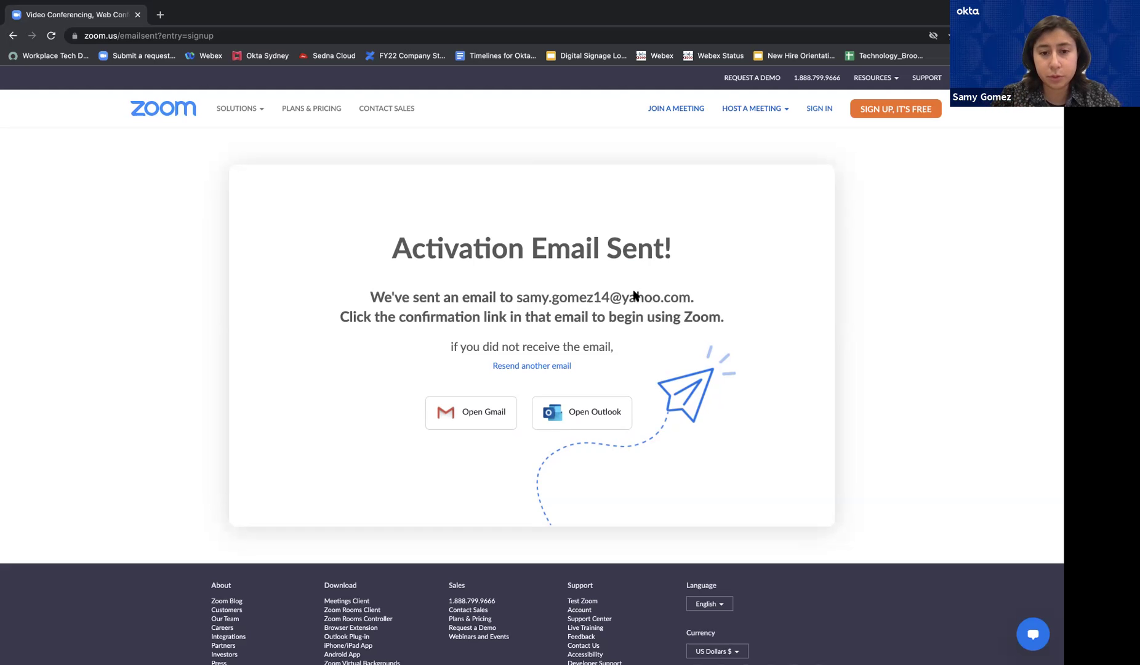
Highlight the confirmation-link sentence on the Activation Email Sent page, then deselect it
{"action": "left_click_drag", "start_coordinate": [363, 316], "coordinate": [542, 323]}
{"action": "left_click", "coordinate": [598, 332]}
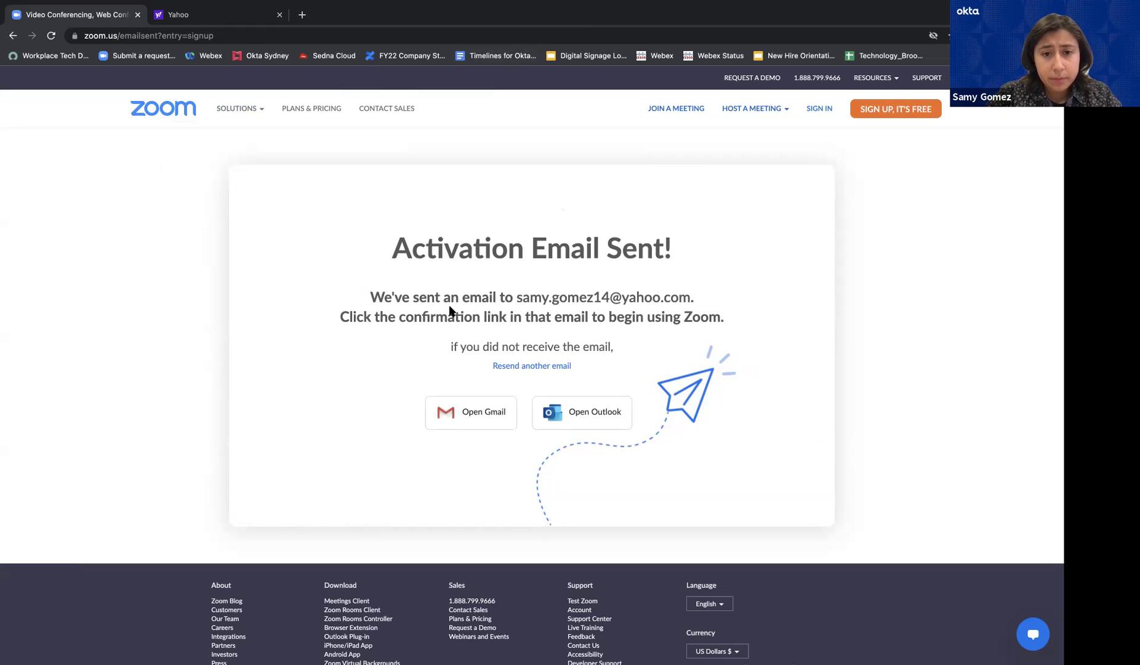
In the Yahoo tab, go to zoom.us/download to load Zoom's Download Center
{"action": "key", "text": "alt+Tab"}
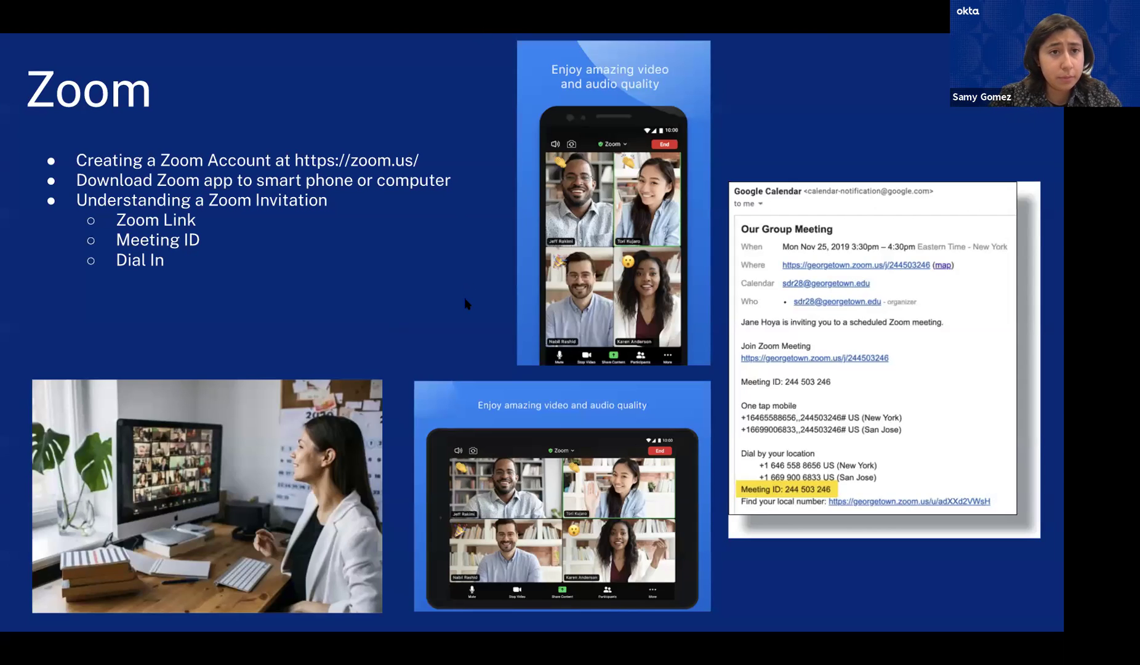
{"action": "key", "text": "ctrl+Right"}
{"action": "left_click", "coordinate": [208, 9]}
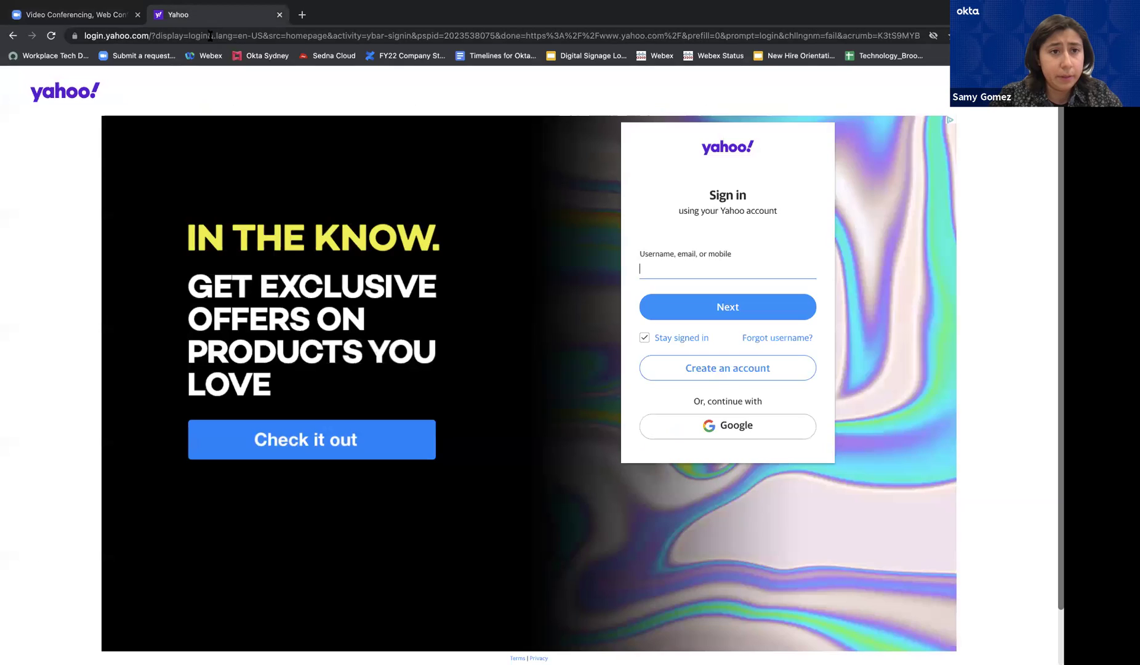
{"action": "left_click", "coordinate": [210, 35]}
{"action": "type", "text": "zoom"}
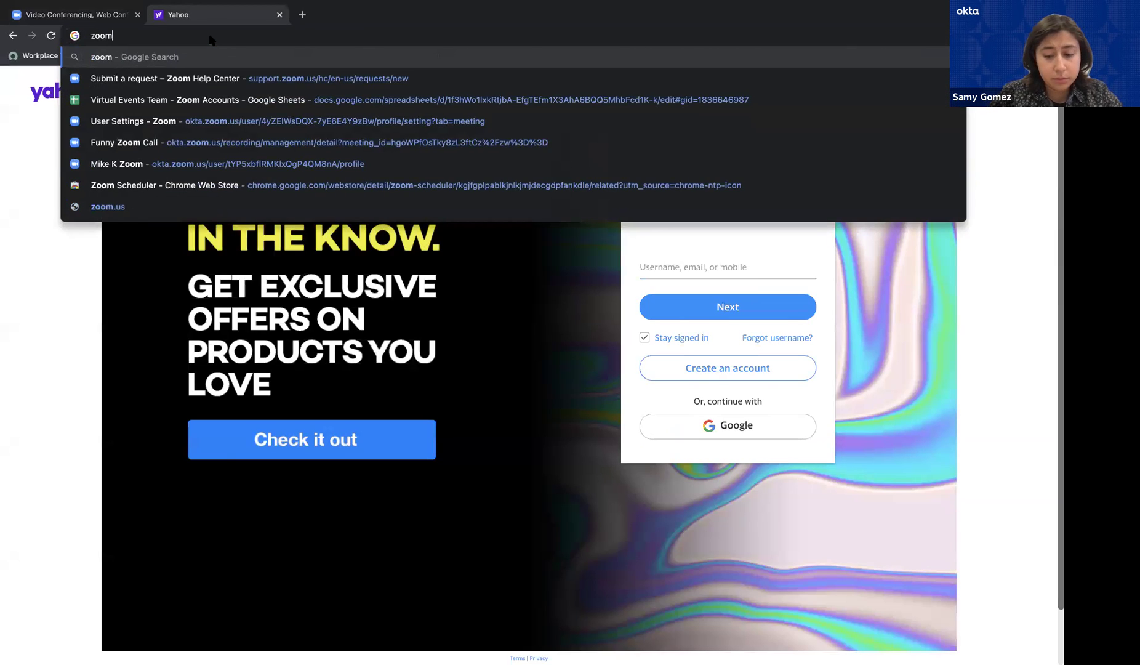
{"action": "type", "text": ".us/download"}
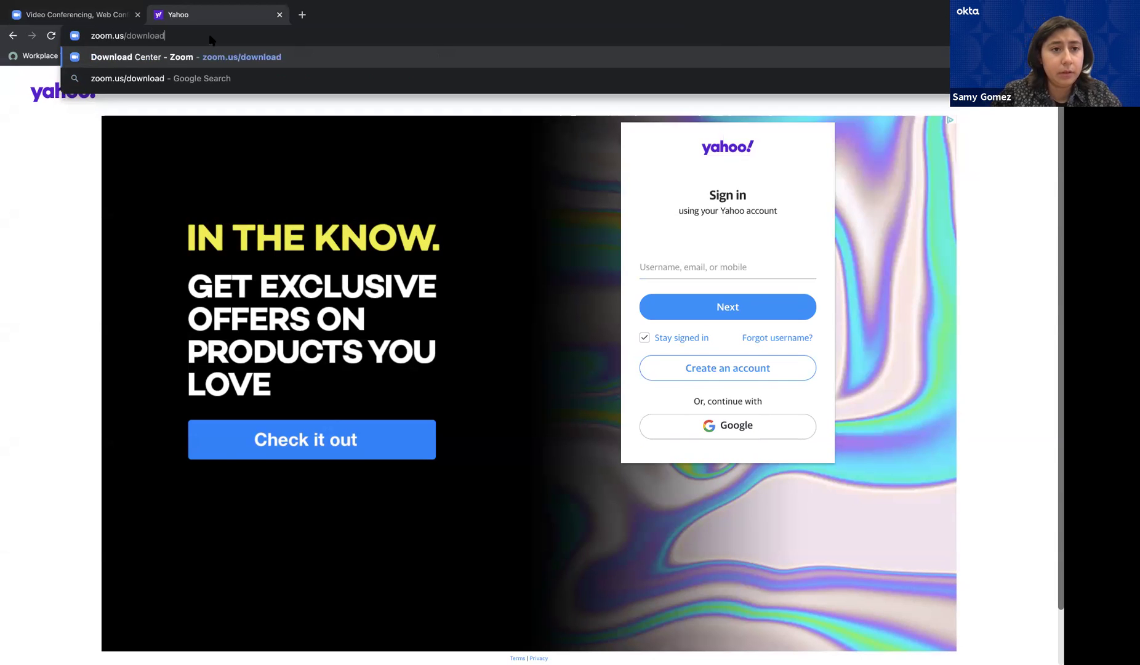
{"action": "key", "text": "Return"}
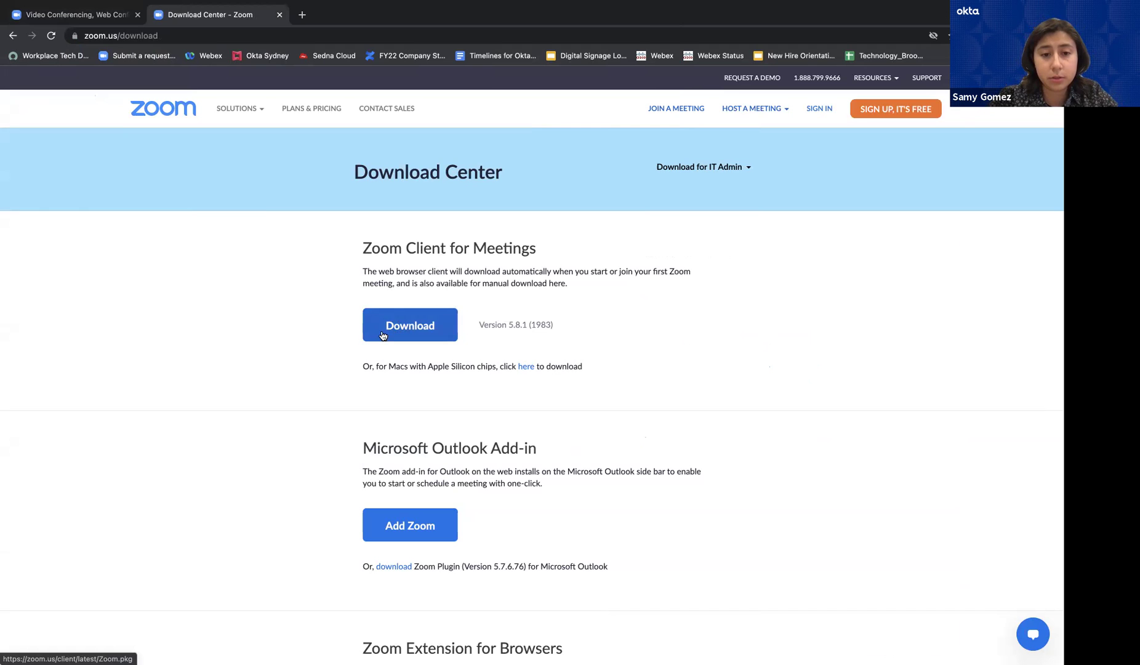
Scroll the Download Center down to Zoom Mobile Apps, then return to the Zoom slide
{"action": "scroll", "coordinate": [336, 336], "scroll_direction": "down", "scroll_amount": 1}
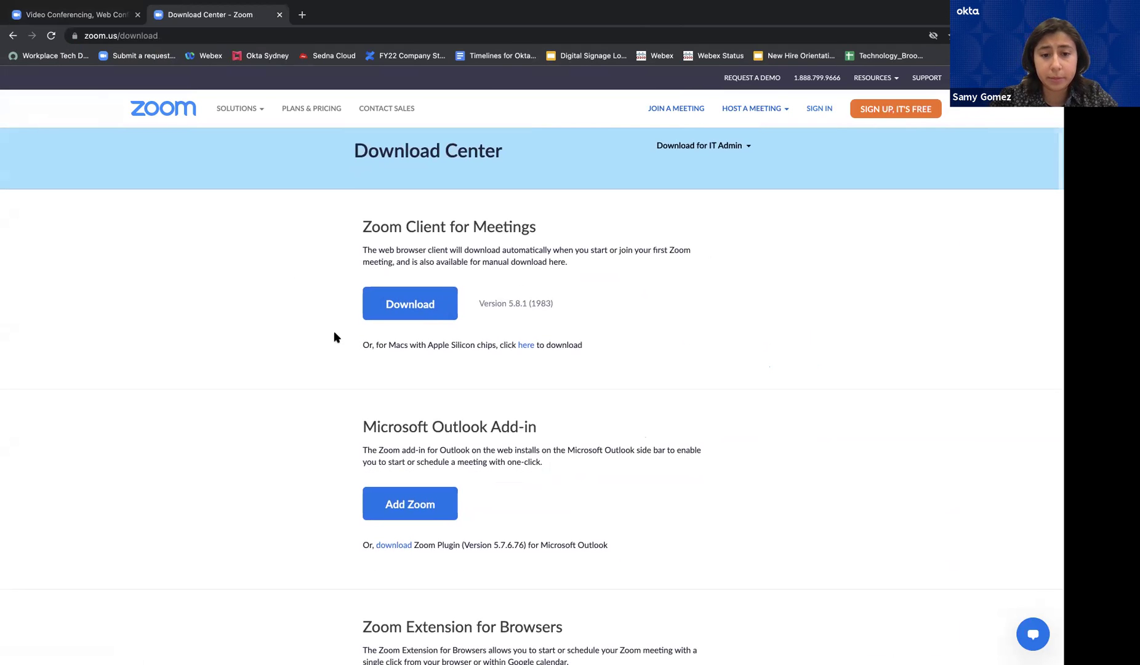
{"action": "scroll", "coordinate": [336, 336], "scroll_direction": "down", "scroll_amount": 5}
{"action": "scroll", "coordinate": [334, 336], "scroll_direction": "down", "scroll_amount": 7}
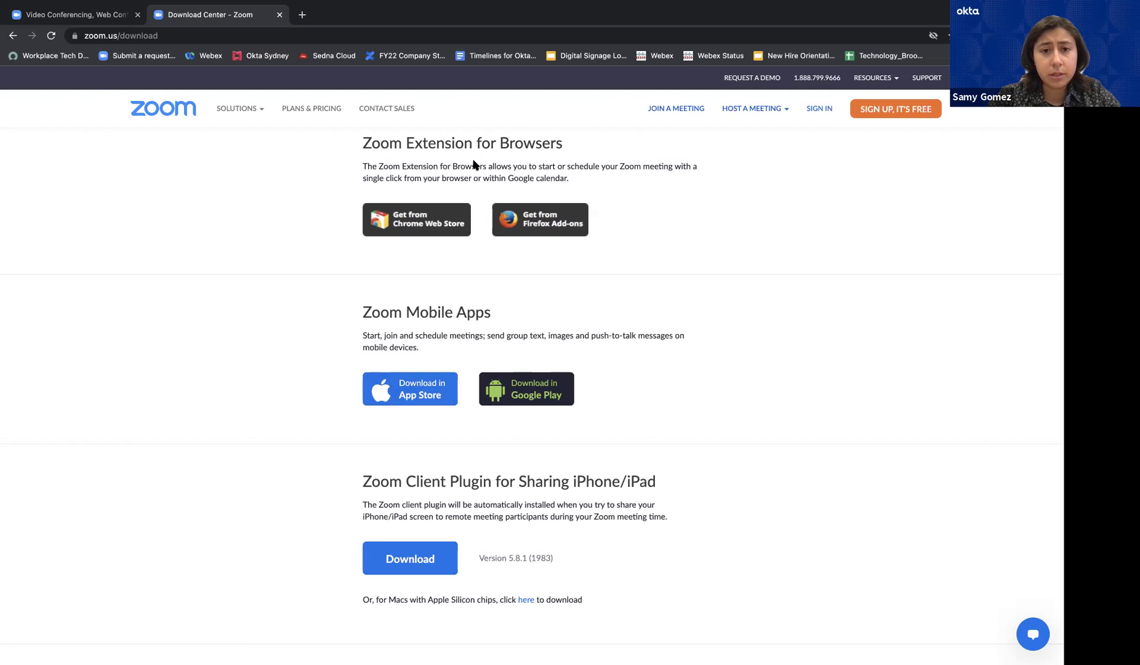
{"action": "key", "text": "alt+Tab"}
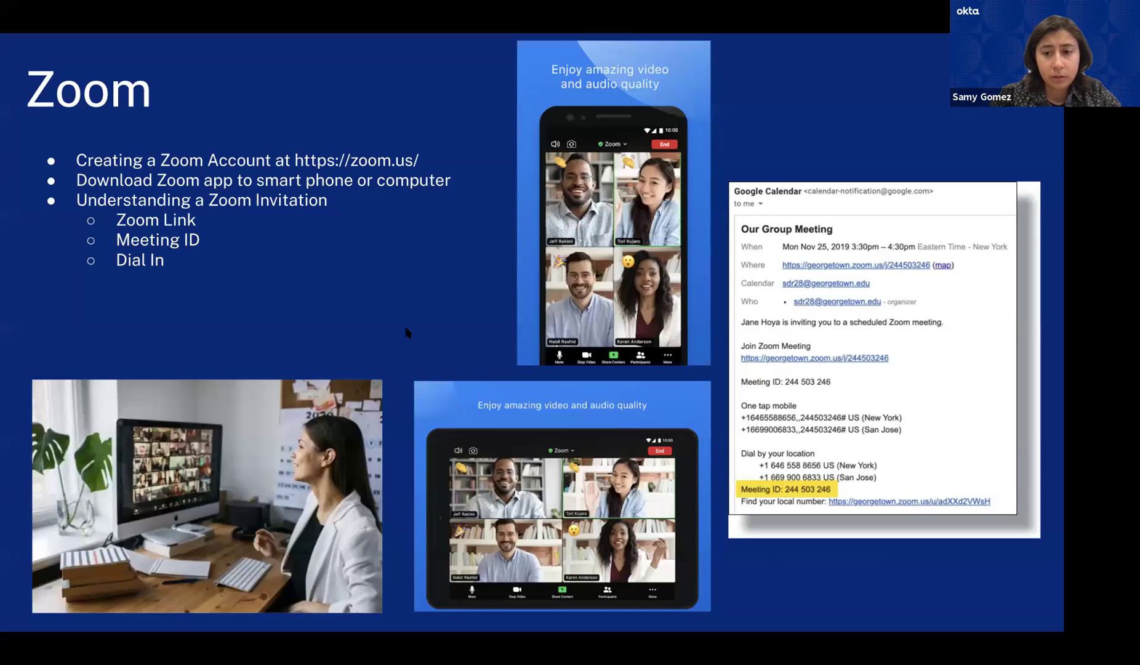
Advance the slideshow to the Functions of Zoom slide
{"action": "key", "text": "Right"}
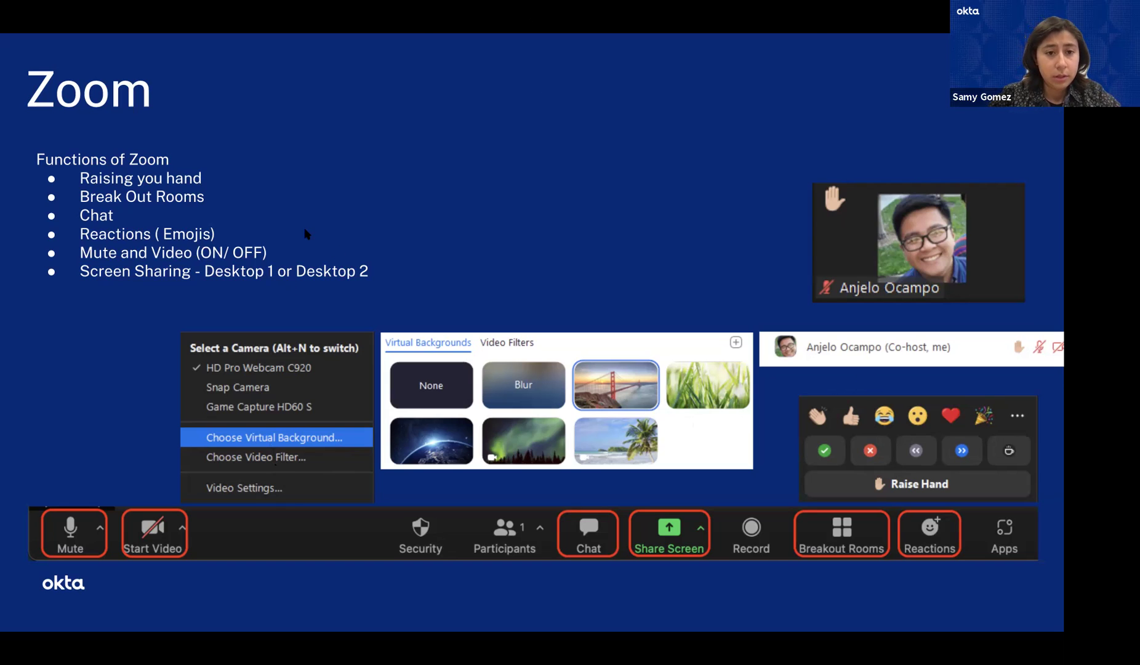
Leave the full-screen slideshow to reveal the Zoom meeting window
{"action": "key", "text": "ctrl+Left"}
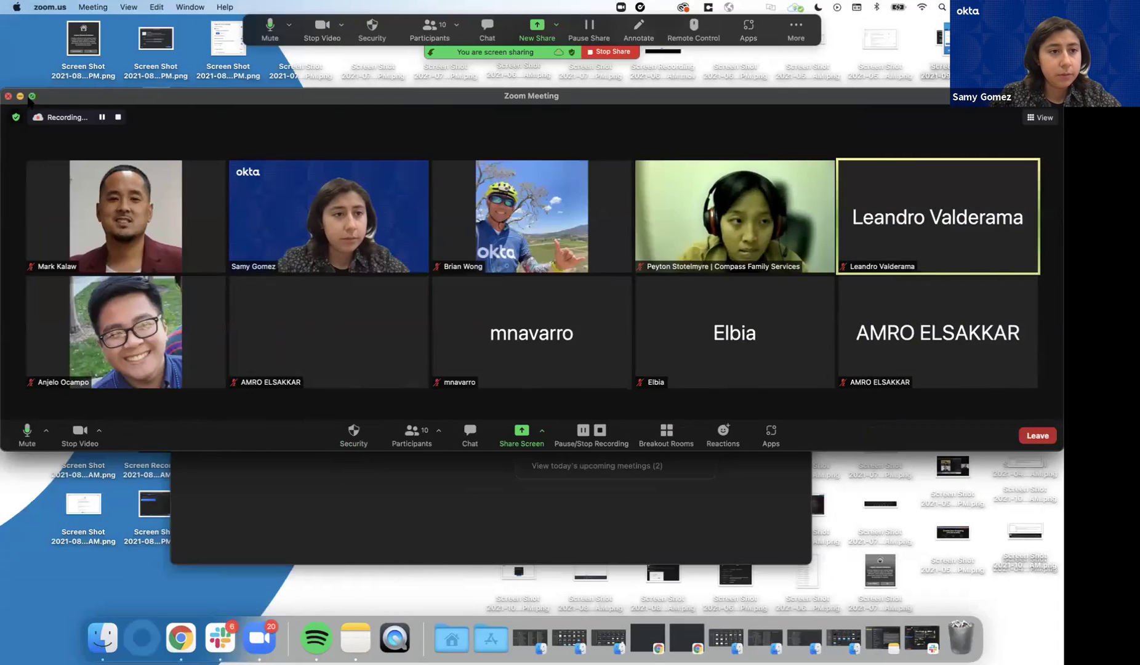
Make the meeting full screen, mute and unmute the microphone, and review audio options
{"action": "left_click", "coordinate": [32, 96]}
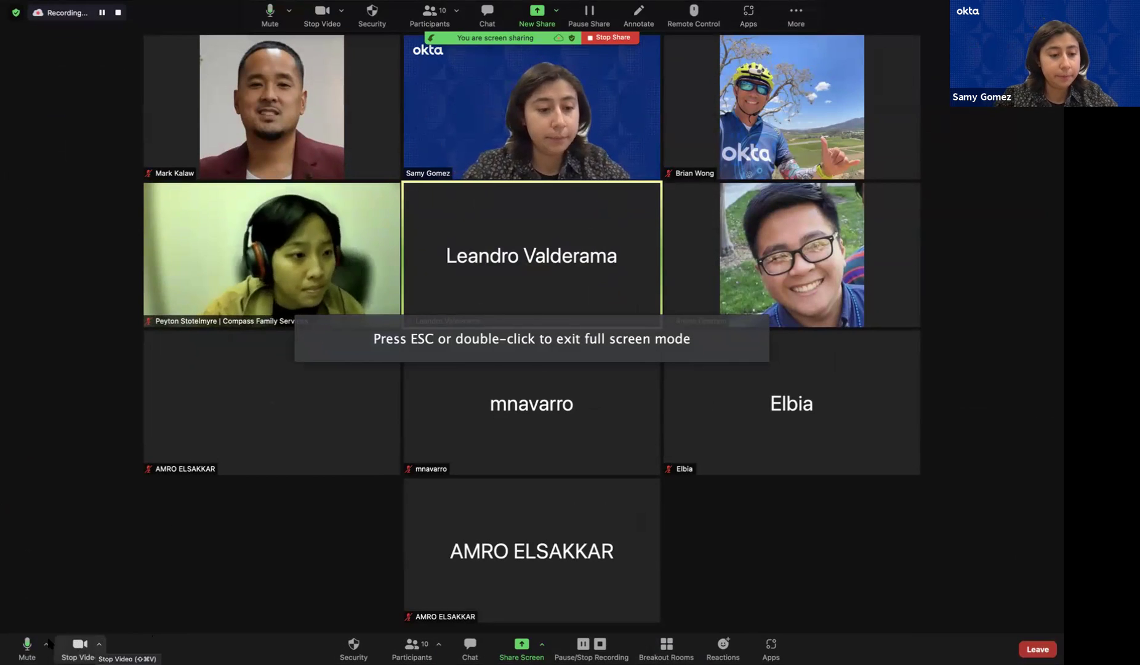
{"action": "left_click", "coordinate": [27, 645]}
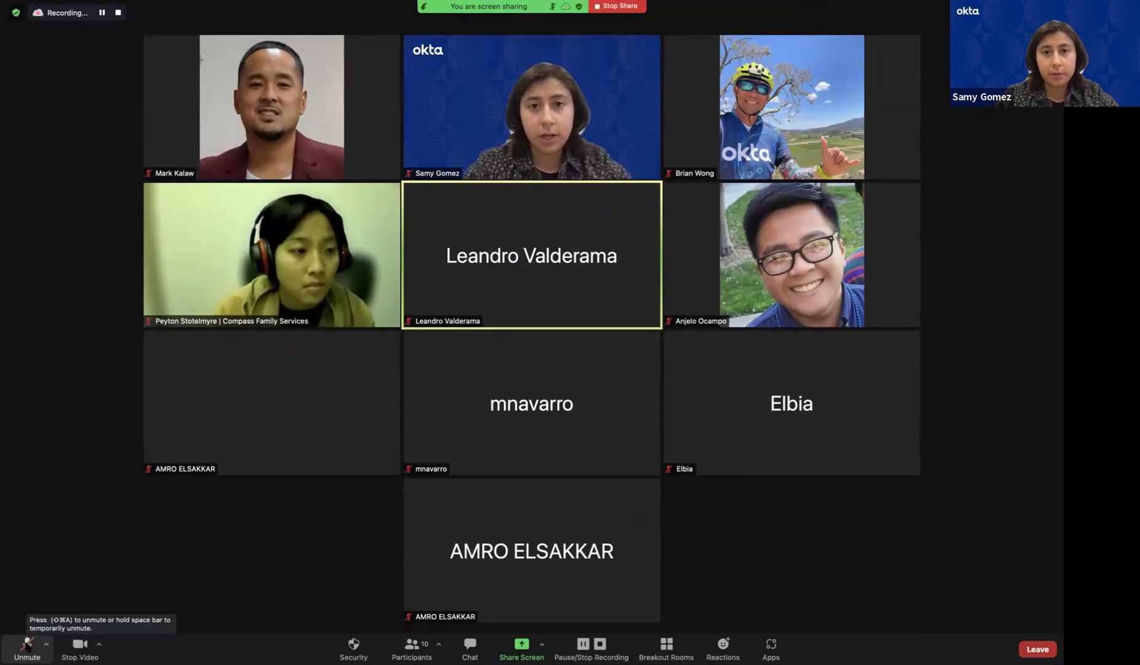
{"action": "left_click", "coordinate": [27, 644]}
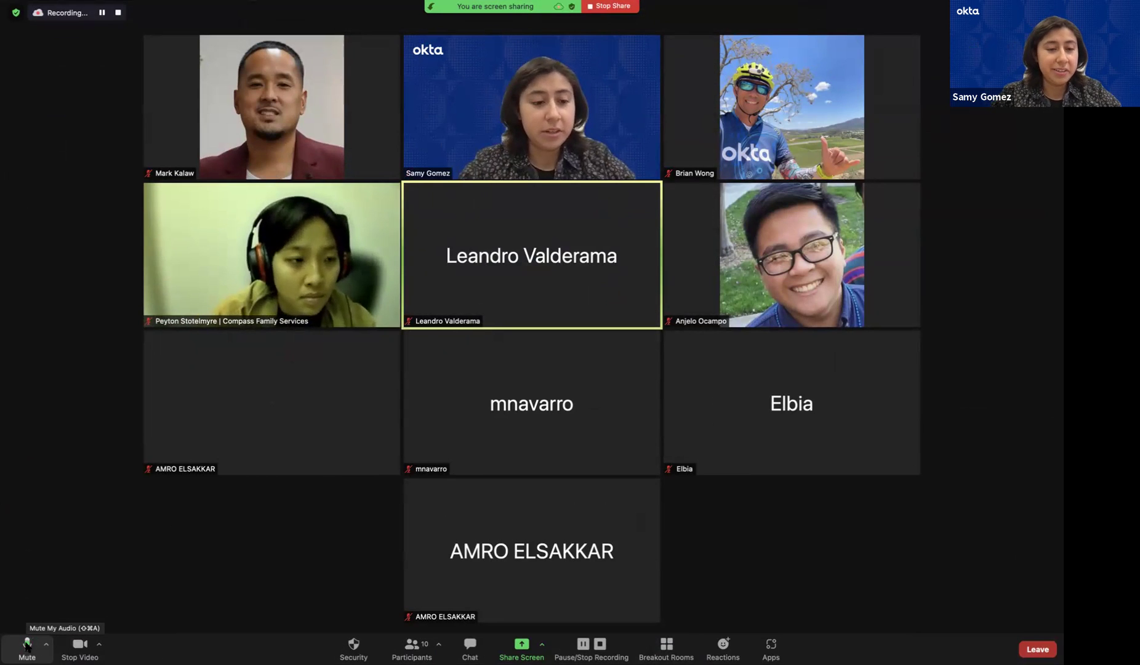
{"action": "left_click", "coordinate": [47, 644]}
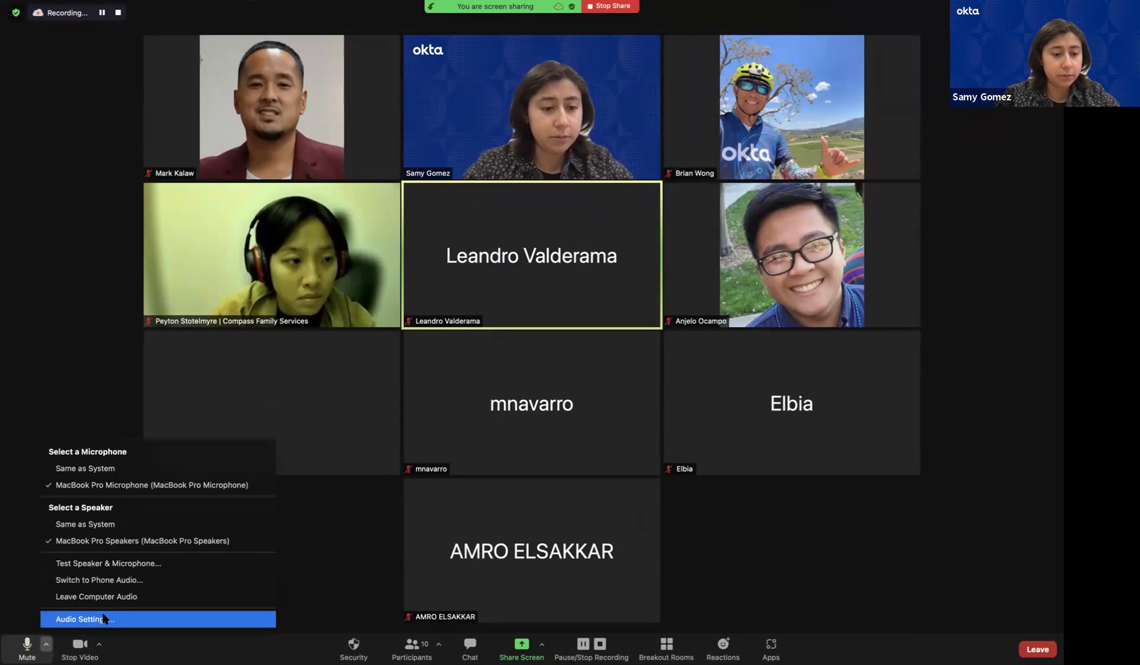
{"action": "left_click", "coordinate": [104, 619]}
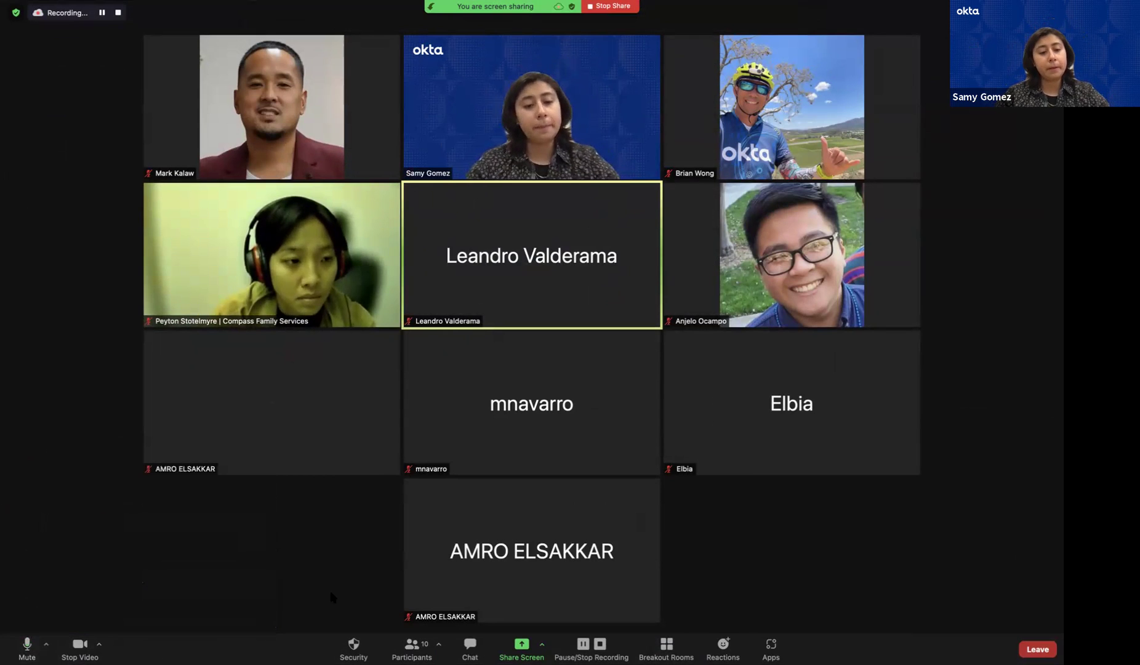
Turn the camera off and back on, then view and close the background settings
{"action": "left_click", "coordinate": [80, 644]}
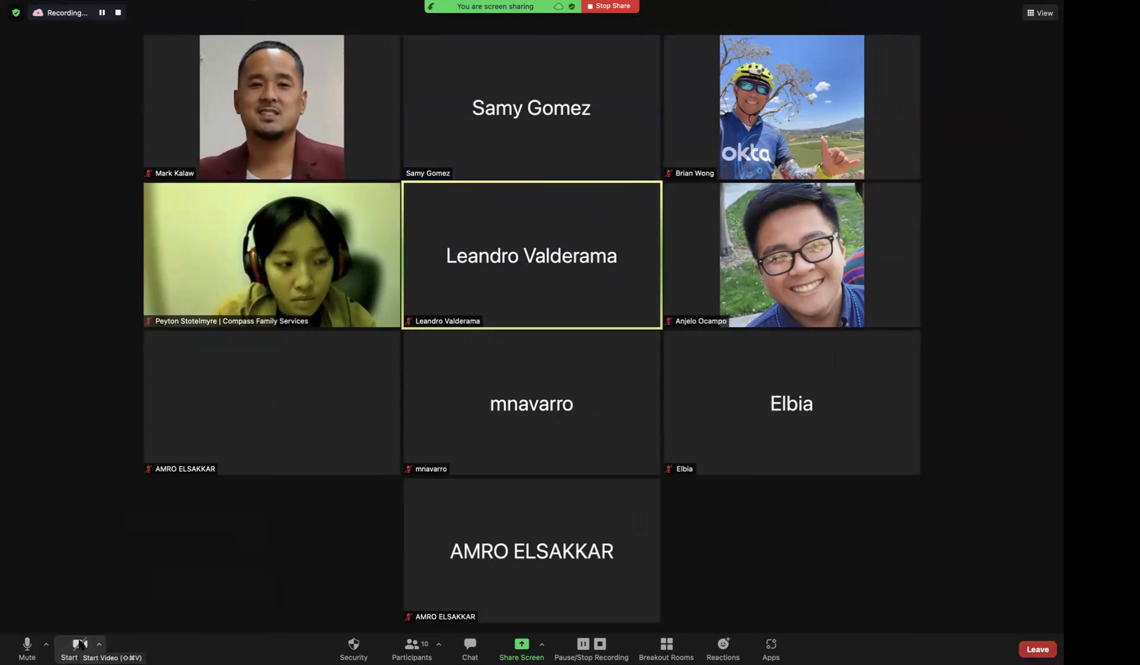
{"action": "left_click", "coordinate": [80, 644]}
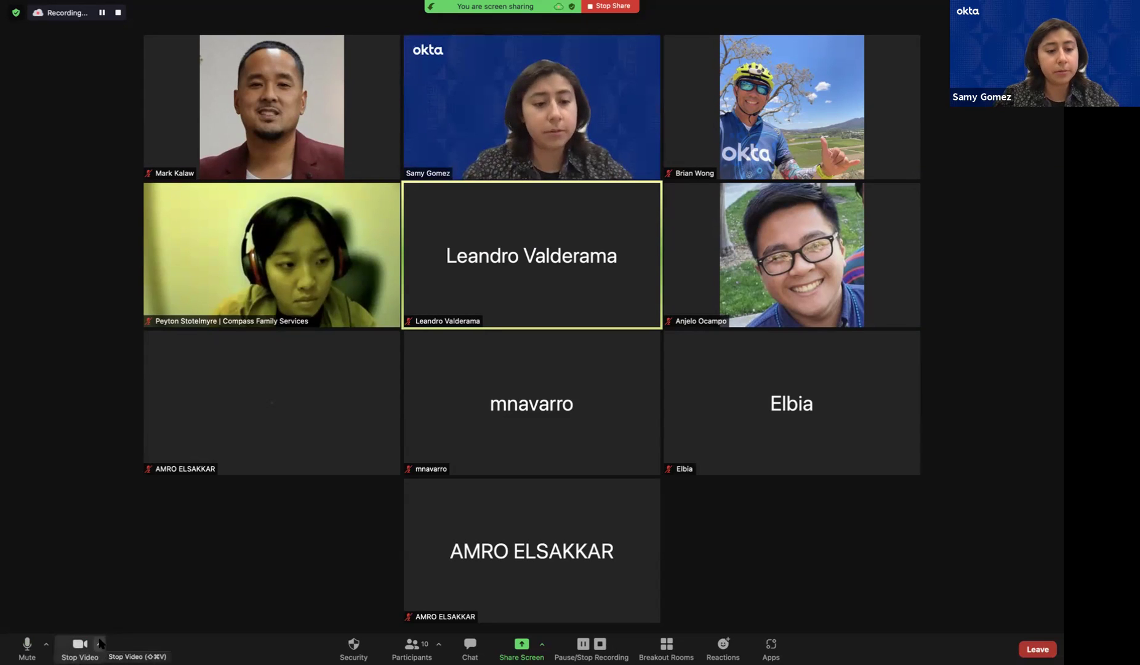
{"action": "left_click", "coordinate": [98, 644]}
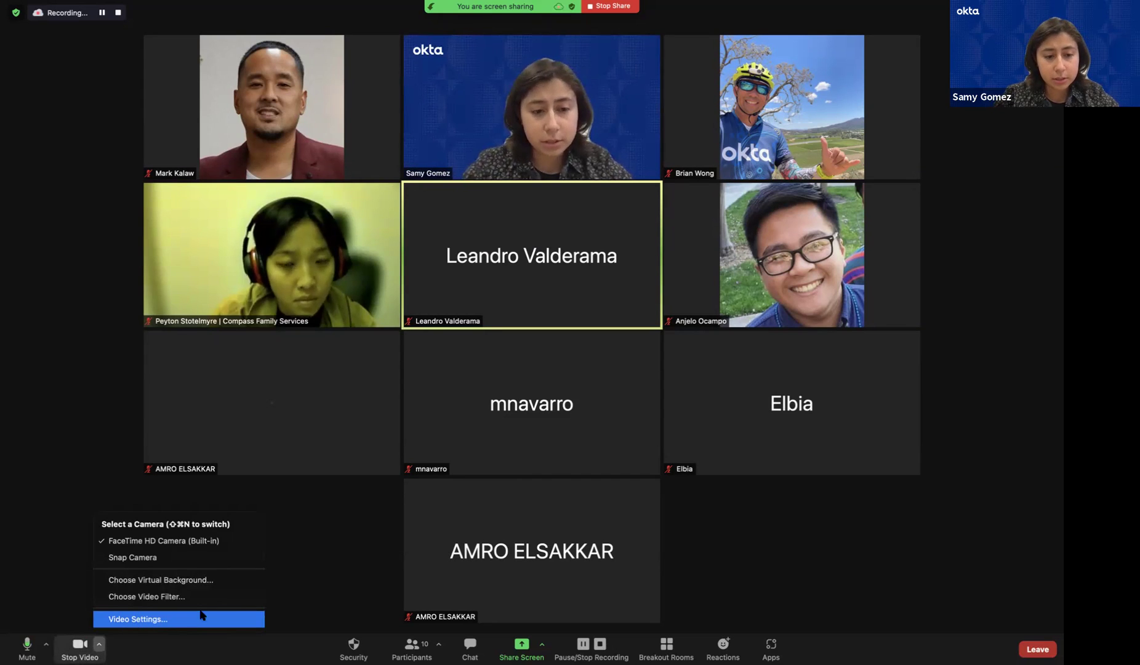
{"action": "left_click", "coordinate": [213, 580]}
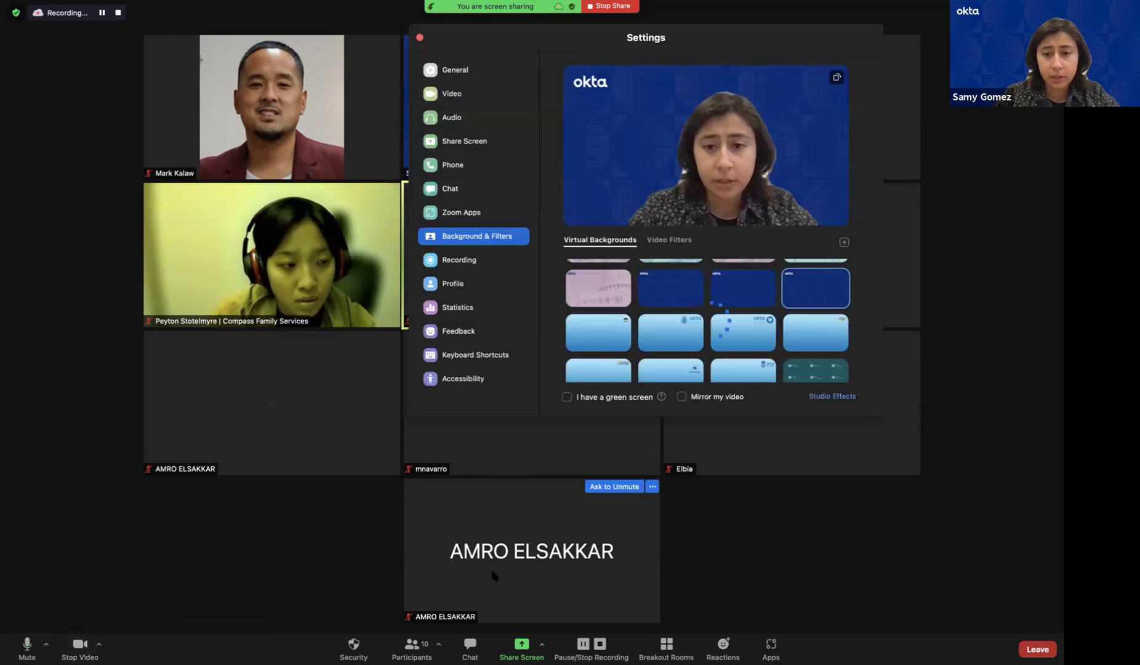
{"action": "left_click", "coordinate": [419, 38]}
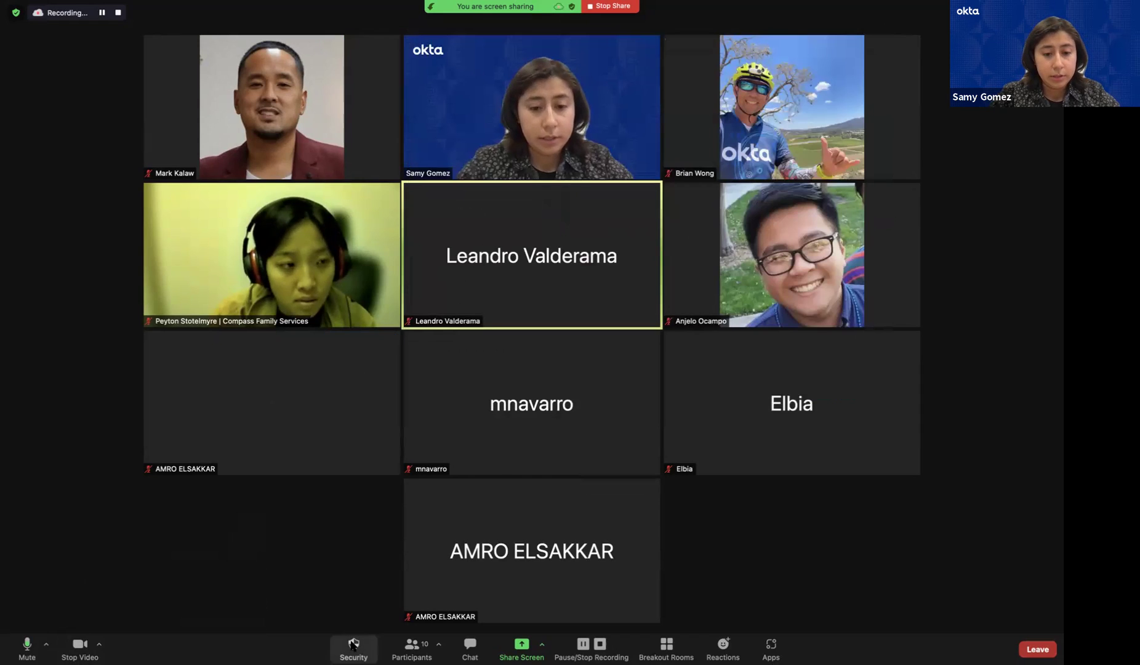
{"action": "left_click", "coordinate": [417, 648]}
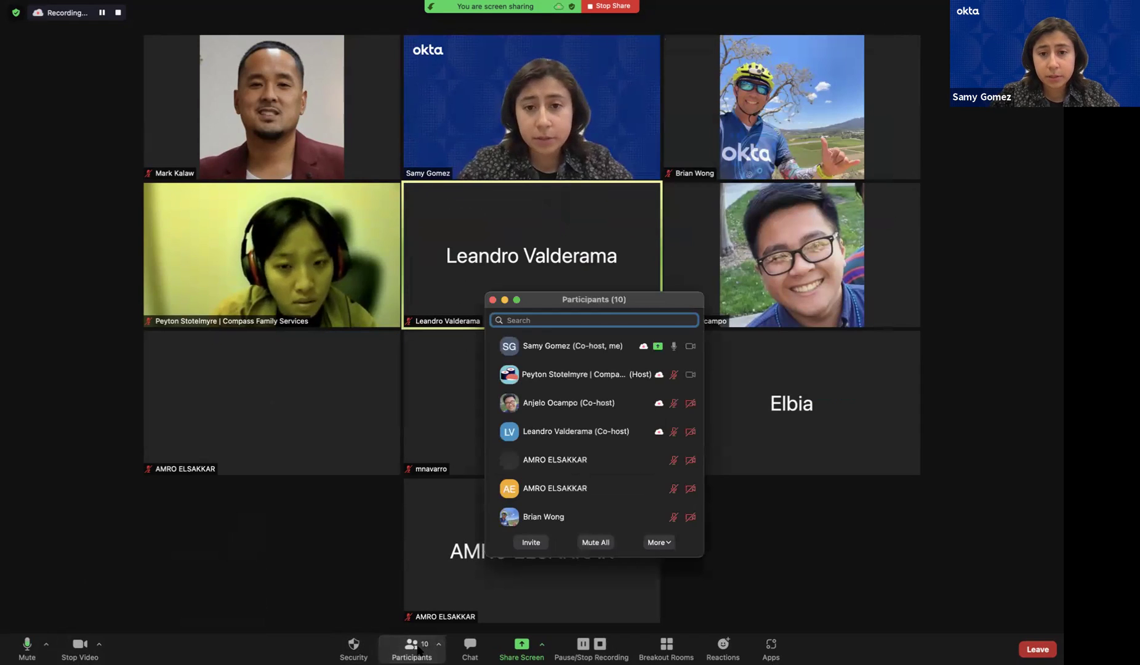
{"action": "scroll", "coordinate": [580, 429], "scroll_direction": "down", "scroll_amount": 2}
{"action": "scroll", "coordinate": [578, 424], "scroll_direction": "down", "scroll_amount": 1}
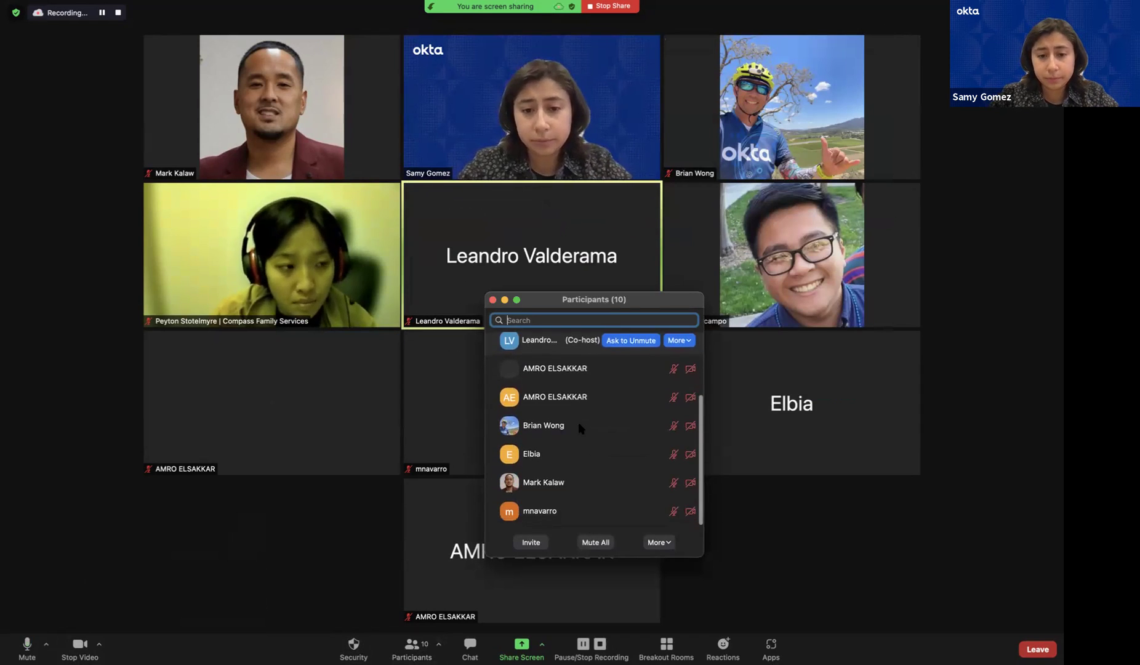
{"action": "left_click", "coordinate": [493, 299]}
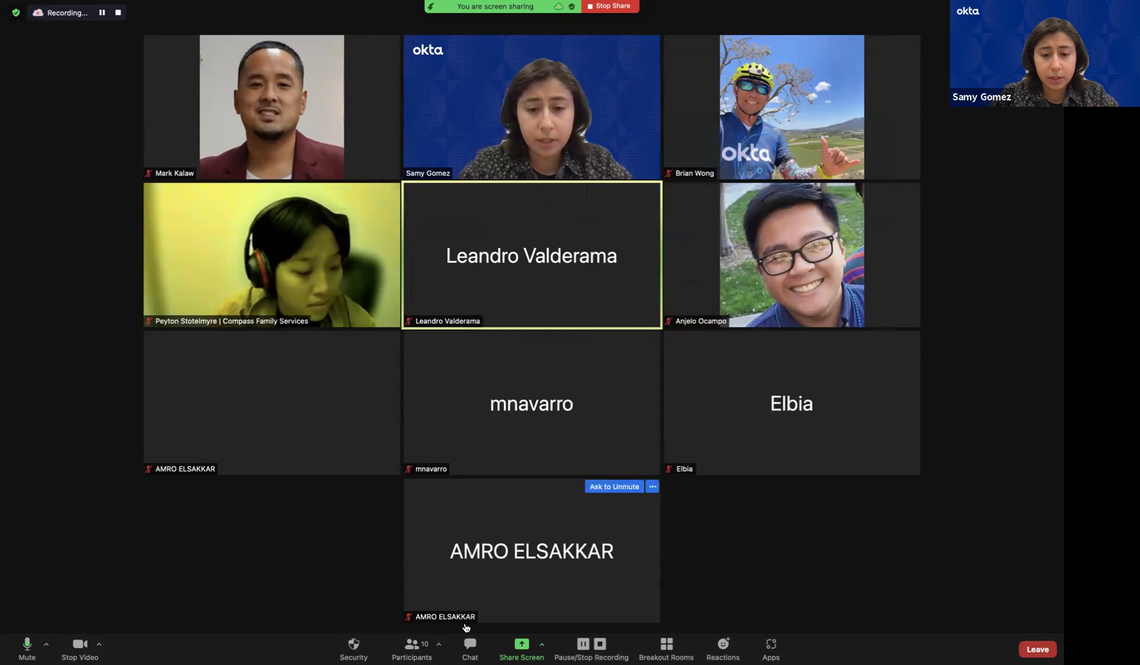
{"action": "left_click", "coordinate": [472, 648]}
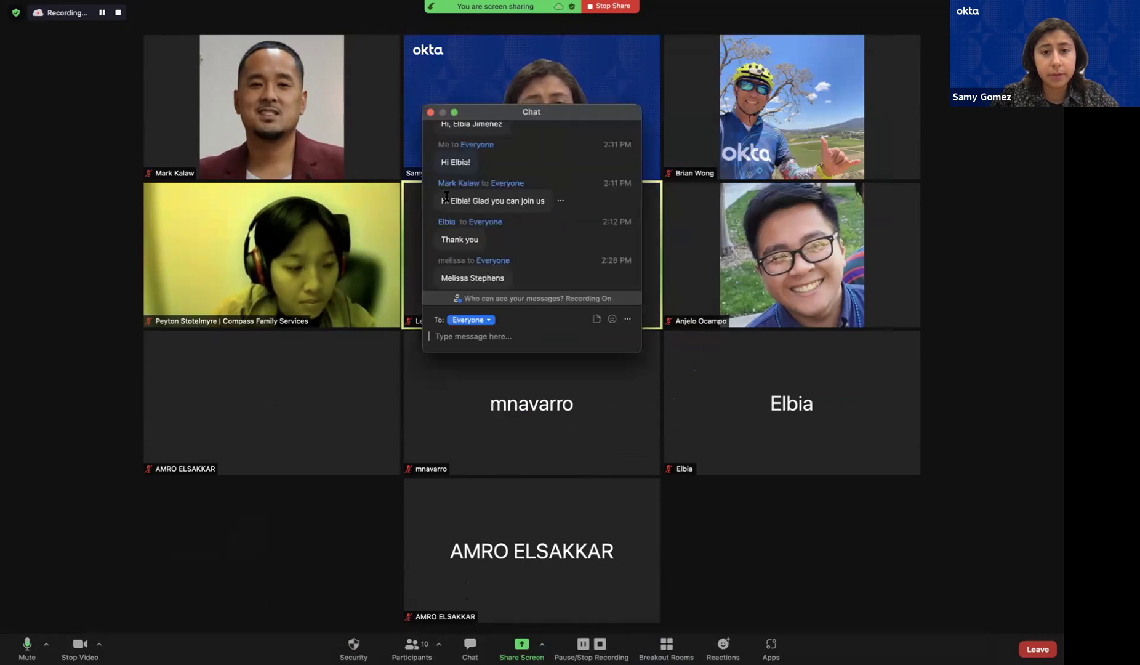
{"action": "scroll", "coordinate": [475, 159], "scroll_direction": "up", "scroll_amount": 1}
{"action": "scroll", "coordinate": [475, 159], "scroll_direction": "up", "scroll_amount": 1}
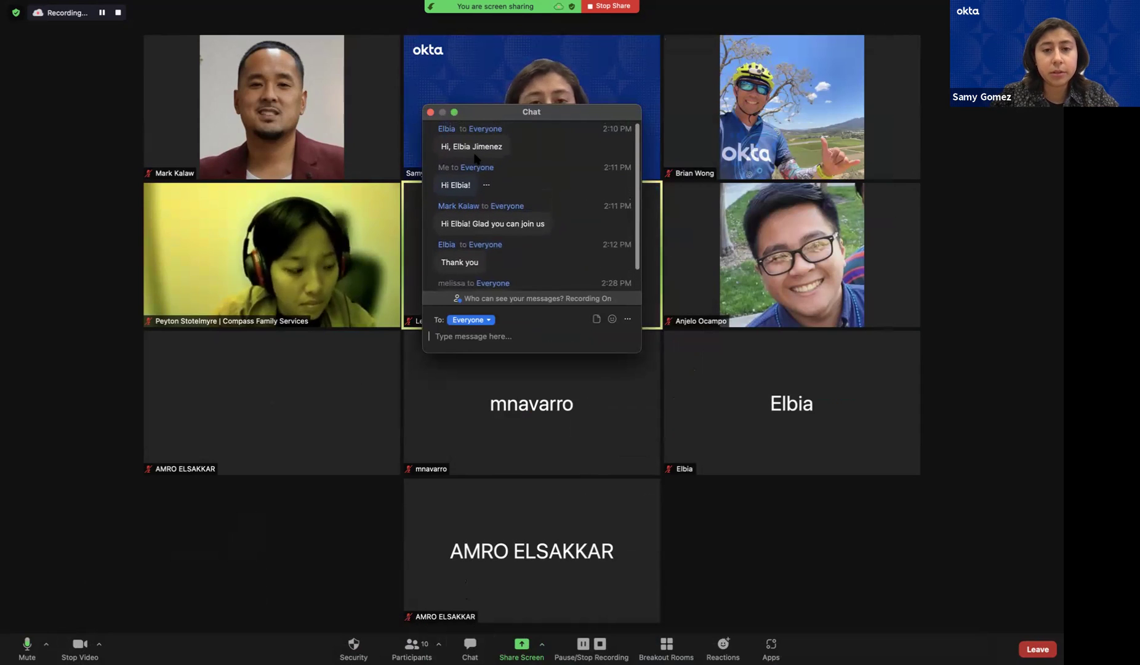
{"action": "left_click", "coordinate": [430, 112]}
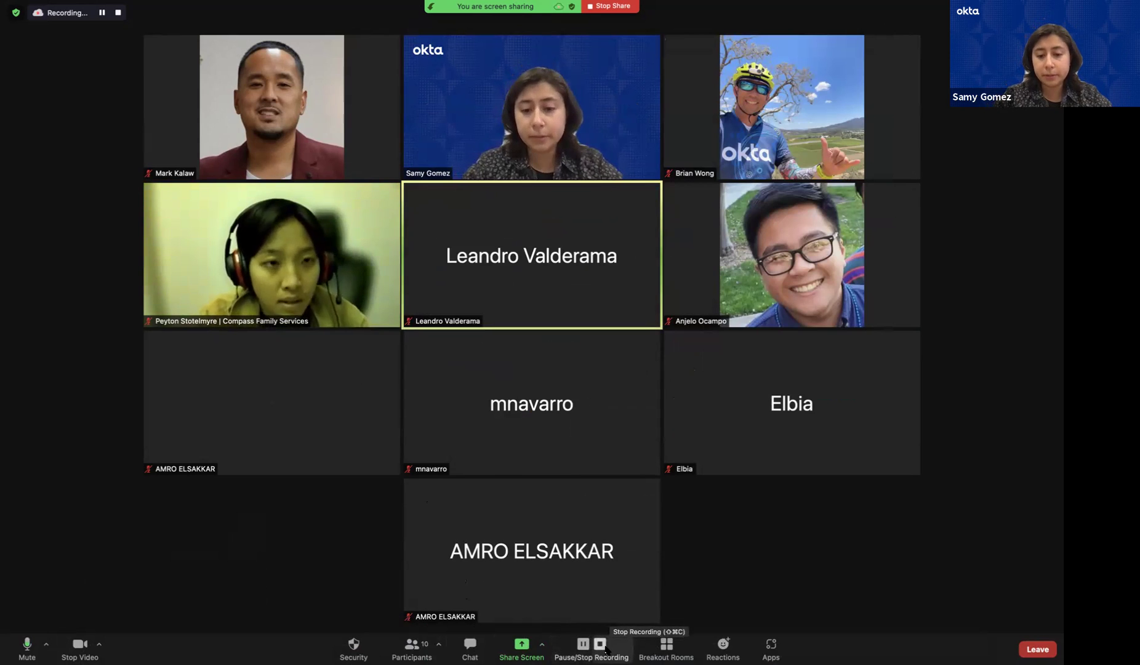
Open and close the Breakout Rooms dialog twice without creating rooms, then show Reactions
{"action": "left_click", "coordinate": [675, 655]}
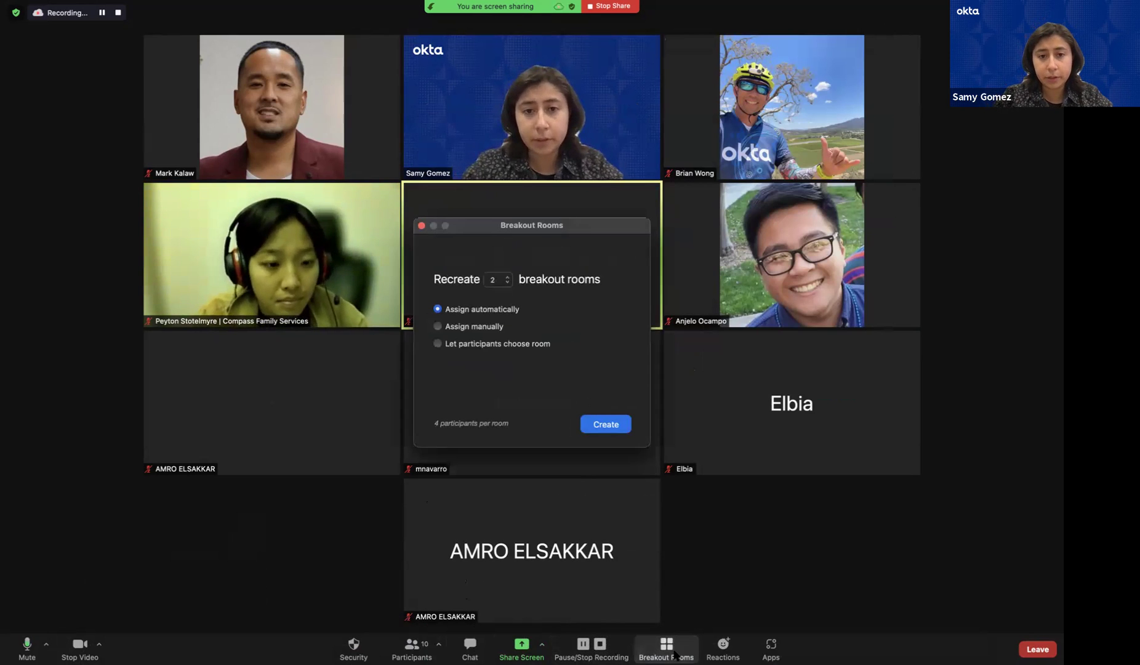
{"action": "left_click", "coordinate": [420, 226]}
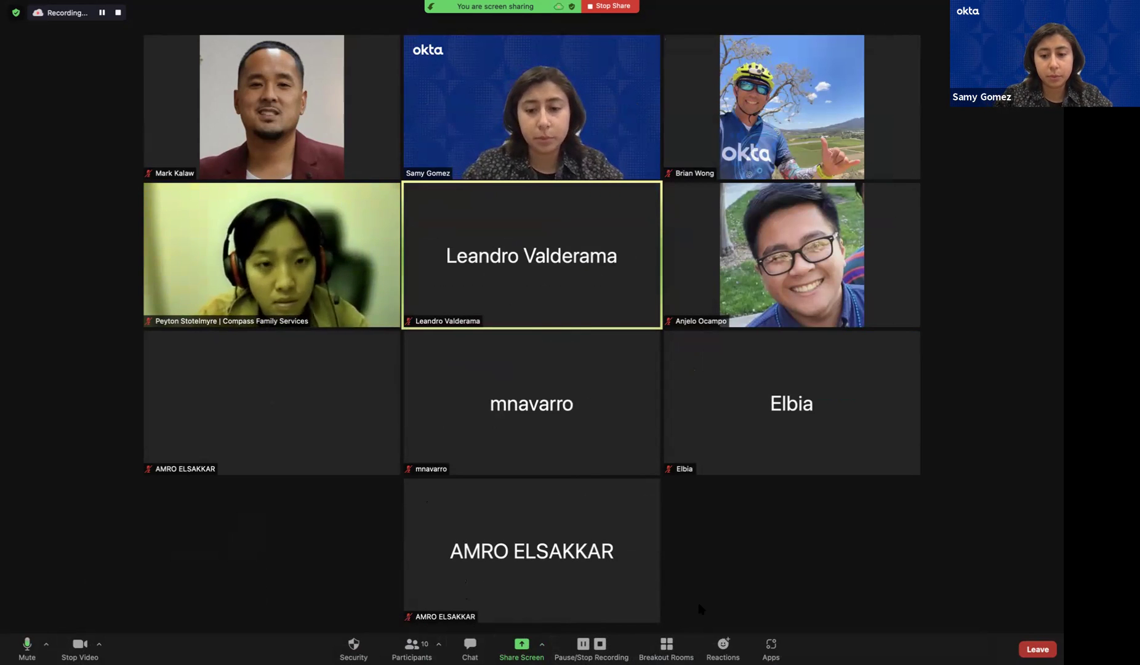
{"action": "left_click", "coordinate": [674, 644]}
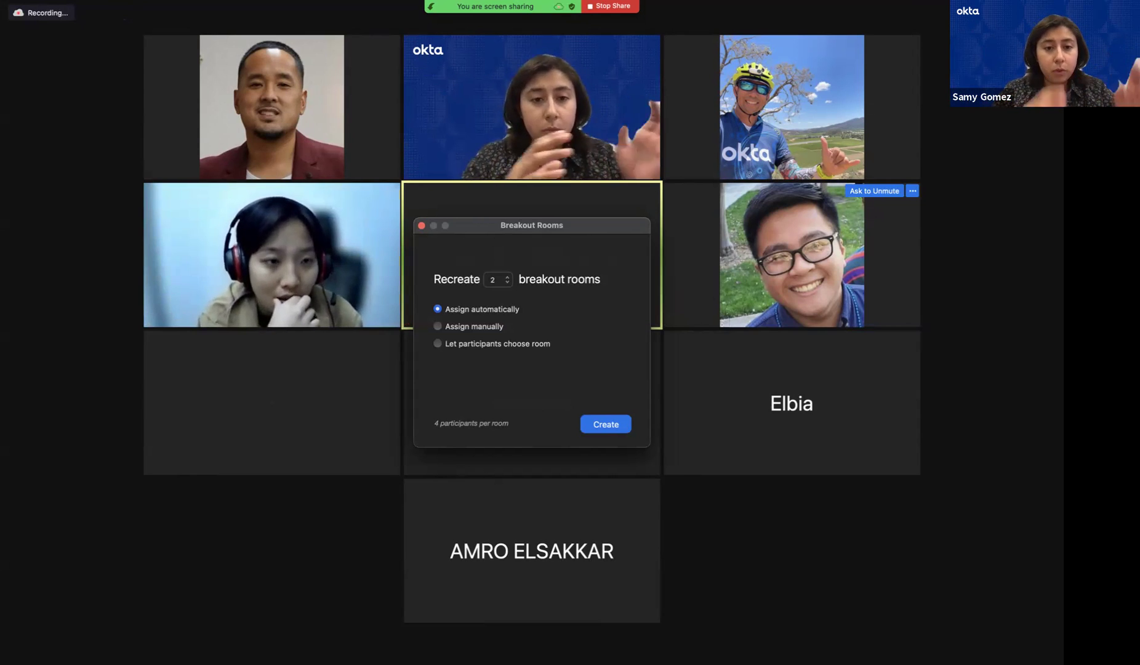
{"action": "left_click", "coordinate": [422, 226]}
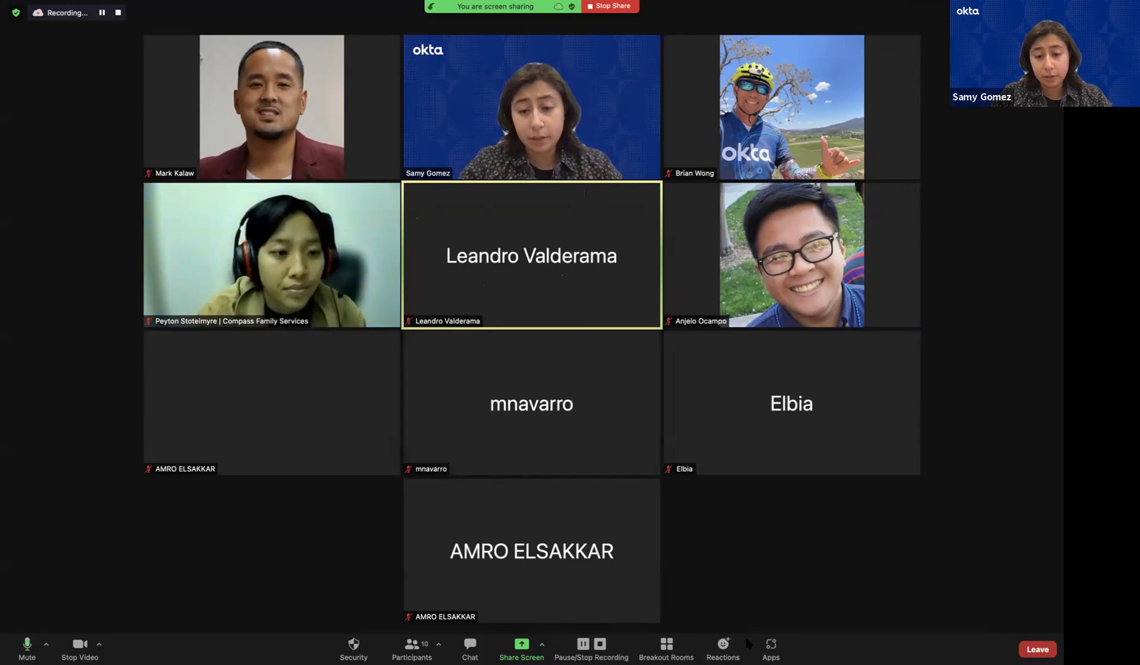
{"action": "left_click", "coordinate": [727, 651]}
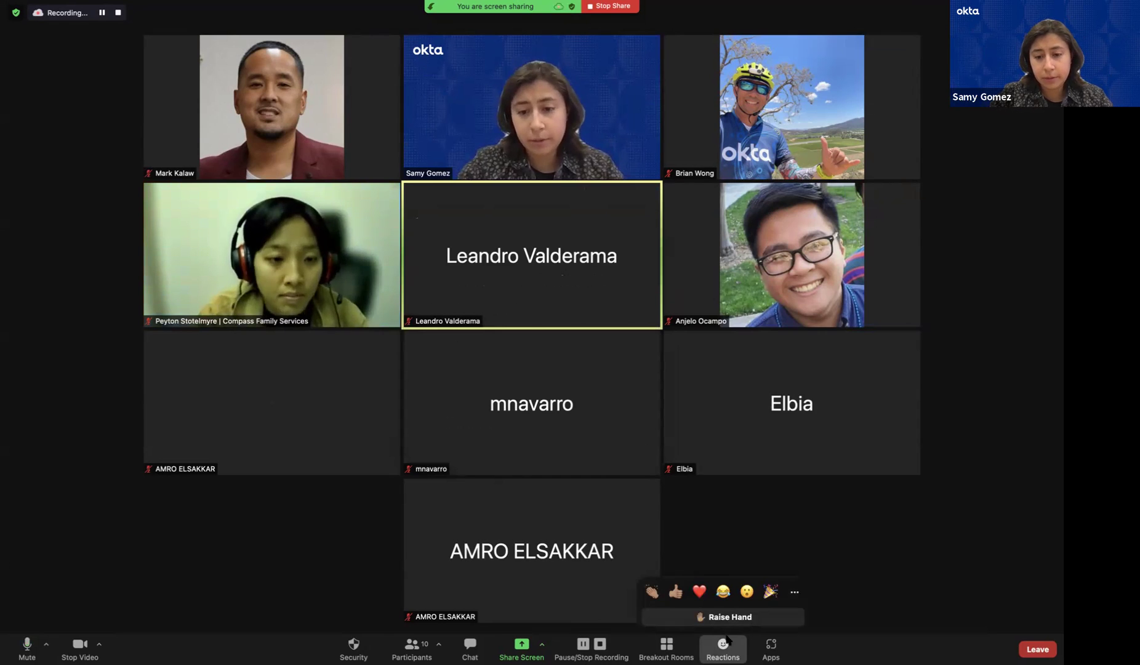
Raise then lower your hand, and send Thumbs Up and party-popper reactions
{"action": "left_click", "coordinate": [724, 620]}
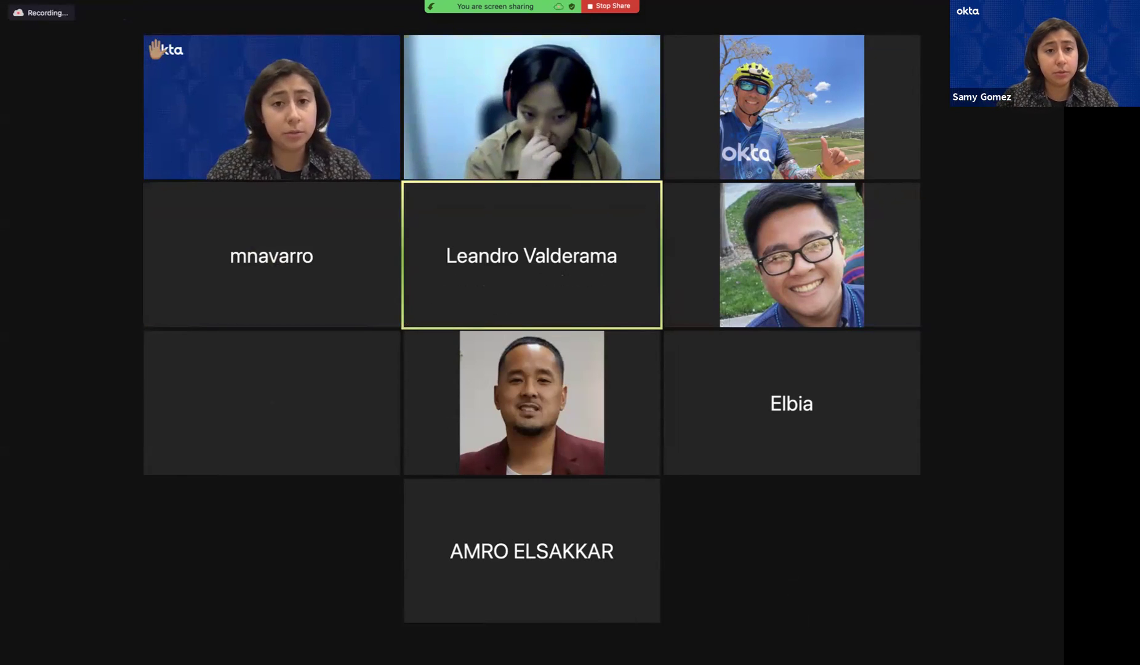
{"action": "left_click", "coordinate": [731, 643]}
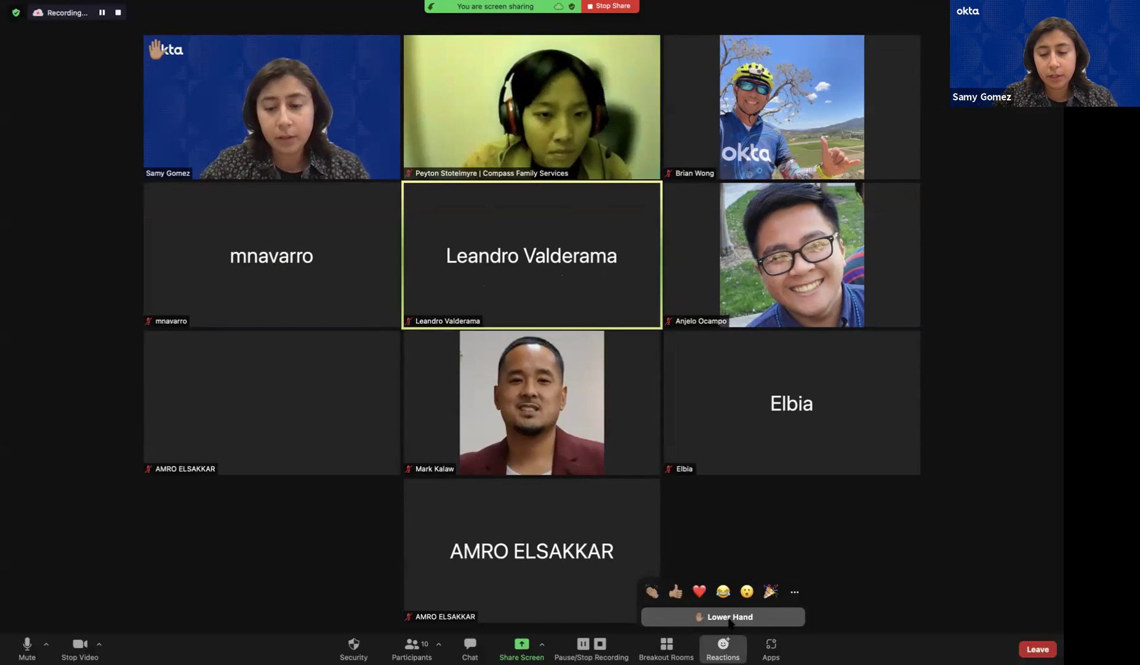
{"action": "left_click", "coordinate": [729, 617]}
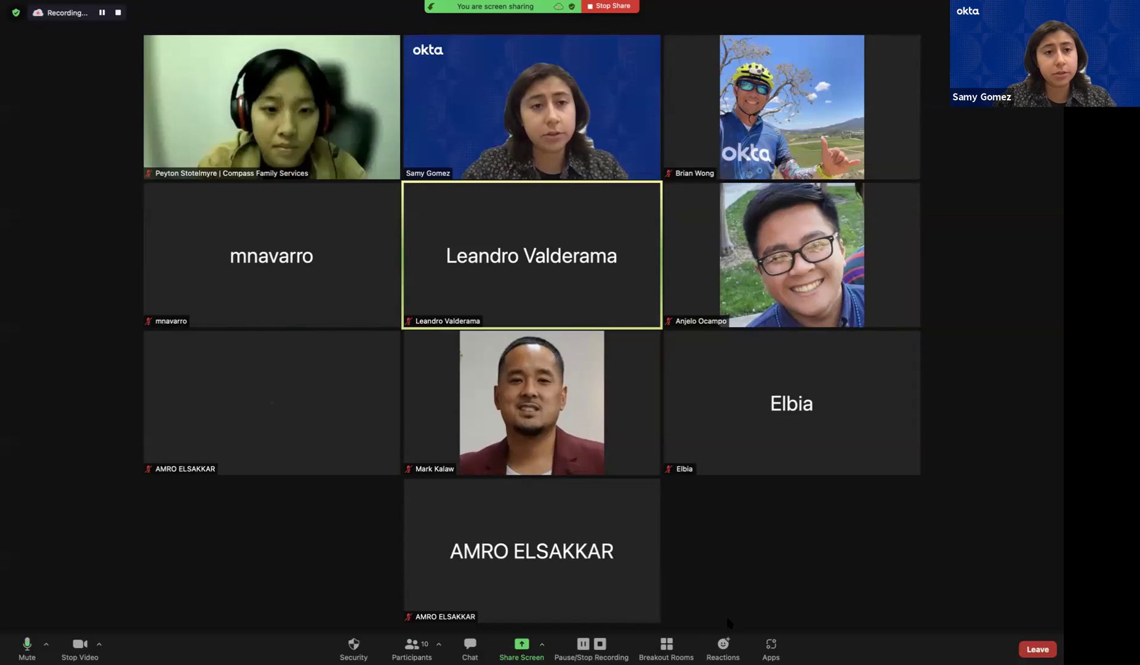
{"action": "left_click", "coordinate": [729, 644]}
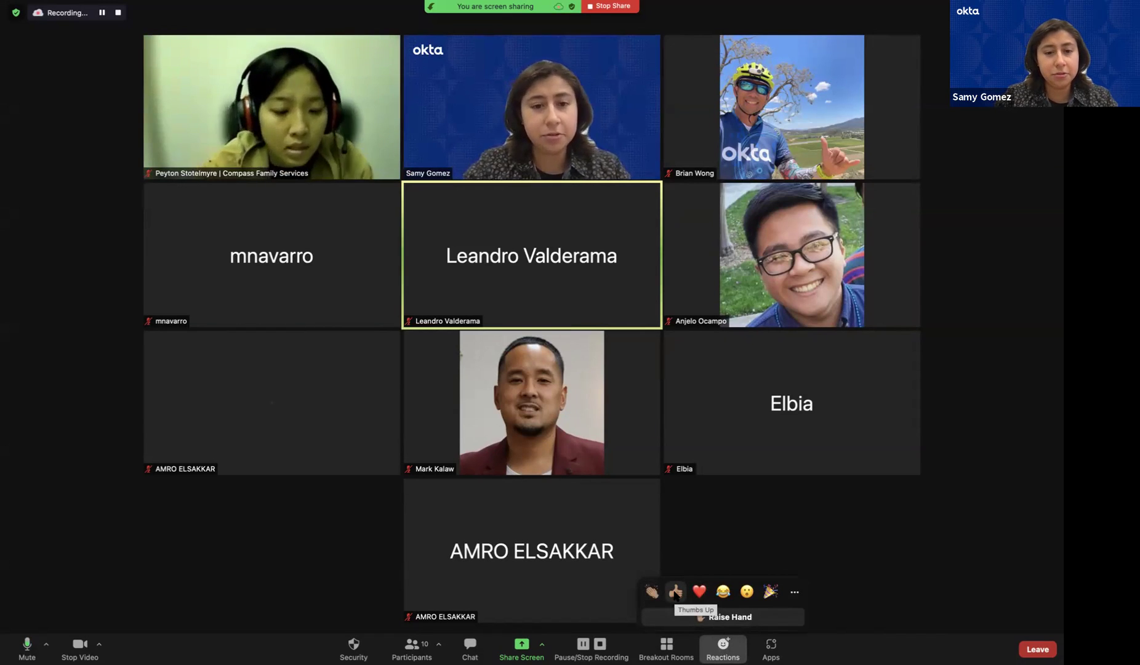
{"action": "left_click", "coordinate": [675, 592]}
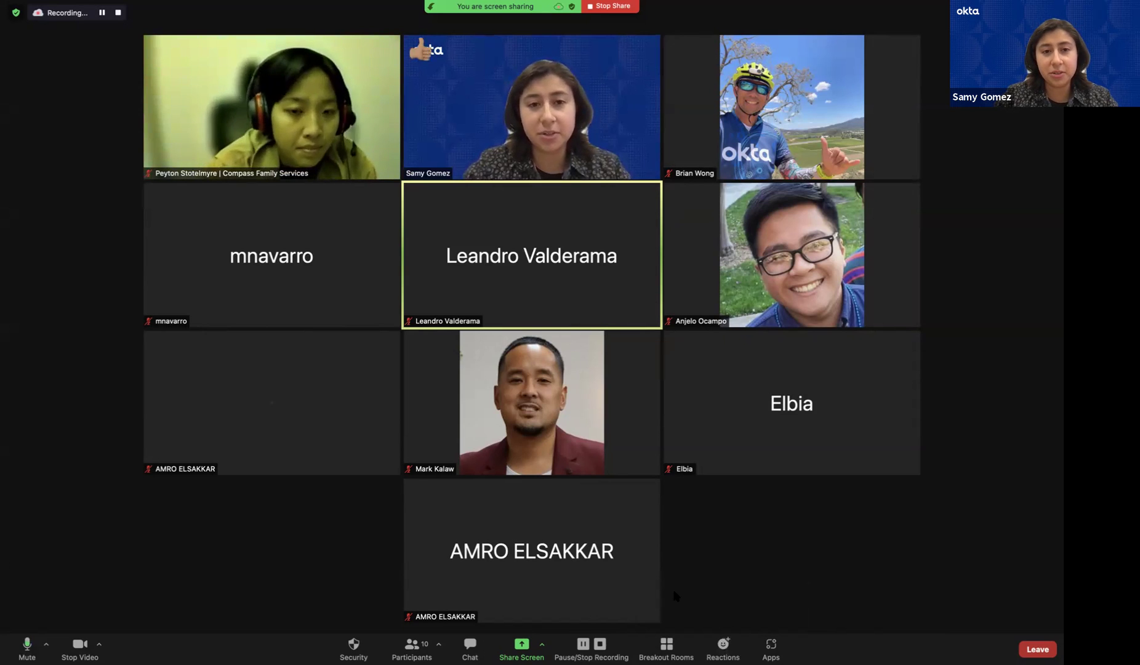
{"action": "left_click", "coordinate": [731, 650]}
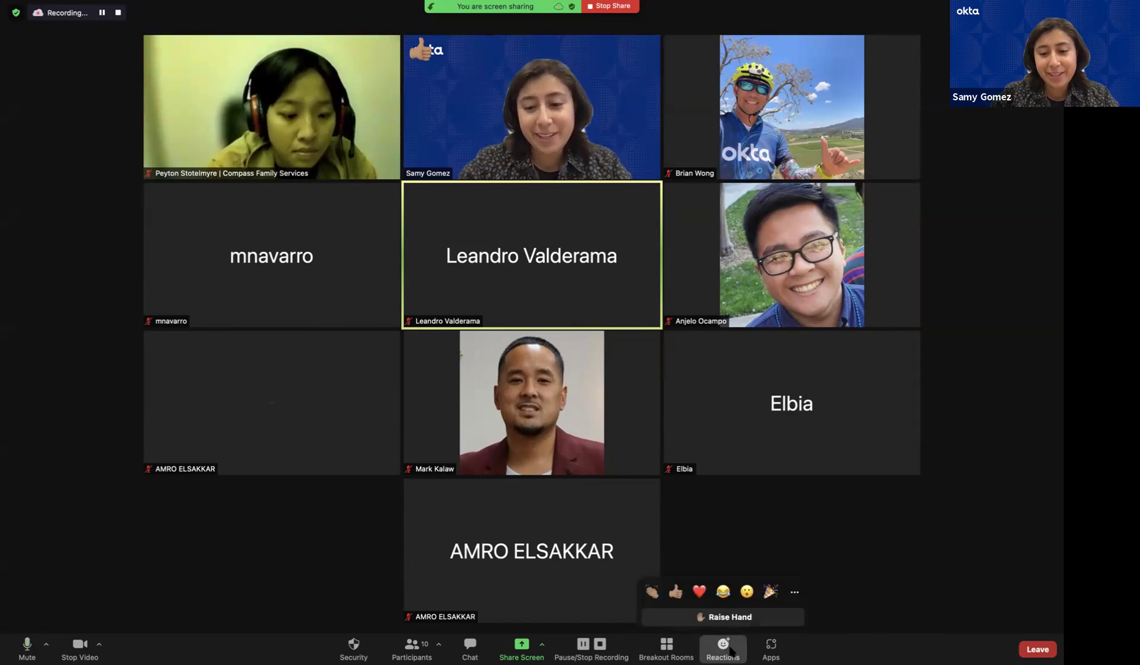
{"action": "left_click", "coordinate": [771, 592]}
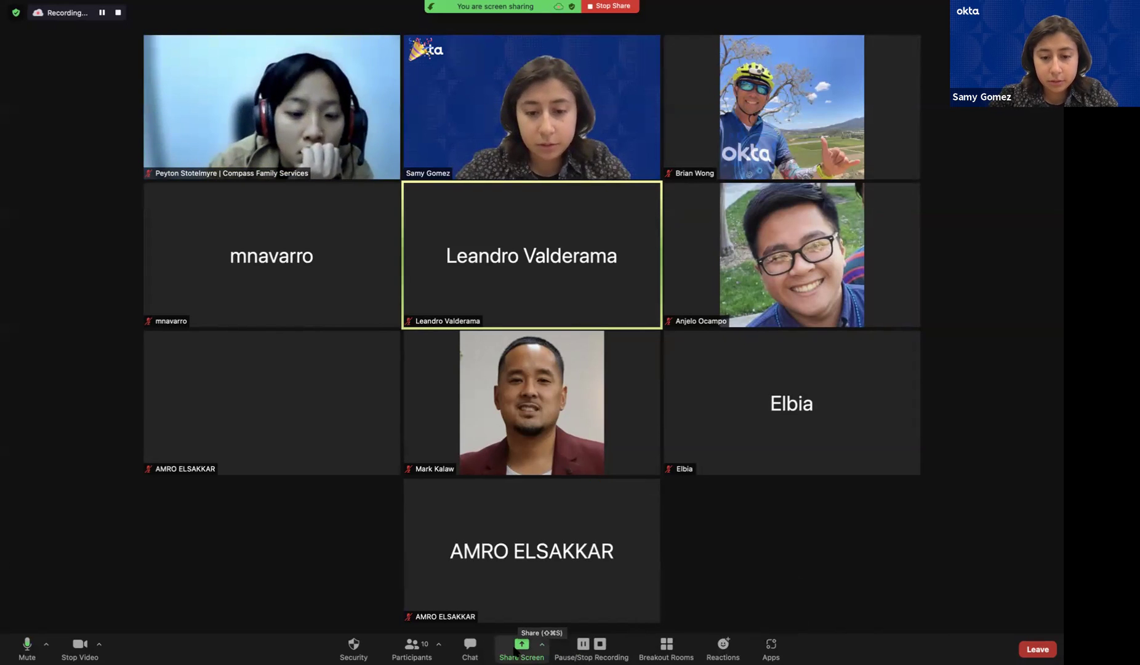
Share Desktop 1, then switch back to the full-screen meeting gallery
{"action": "left_click", "coordinate": [521, 646]}
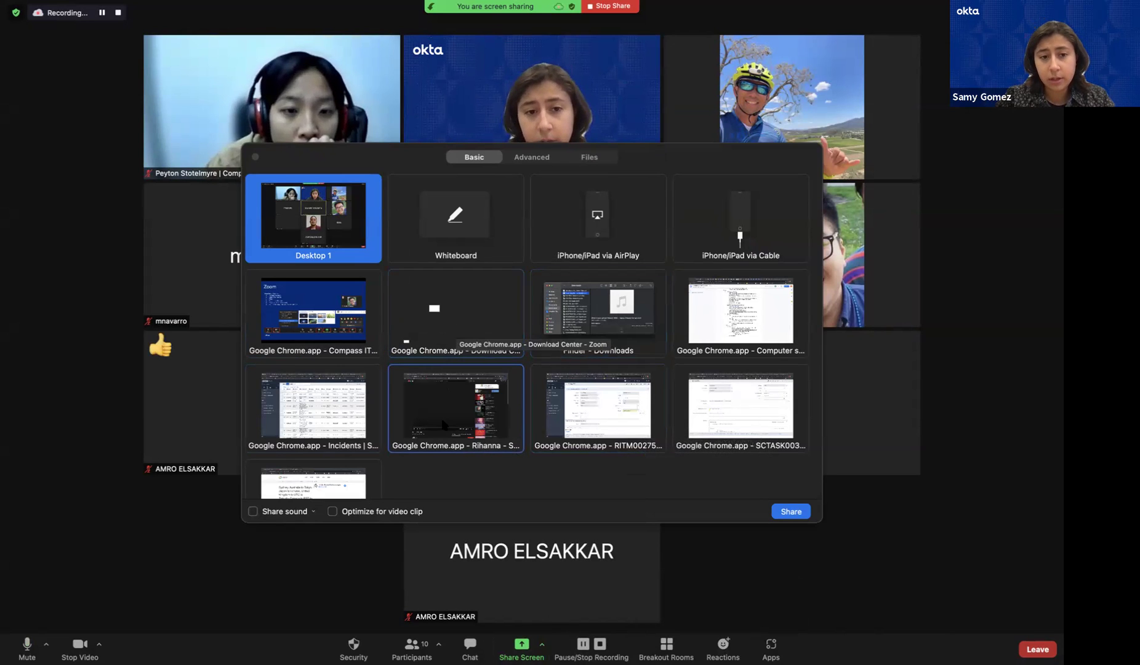
{"action": "scroll", "coordinate": [443, 425], "scroll_direction": "down", "scroll_amount": 3}
{"action": "scroll", "coordinate": [441, 428], "scroll_direction": "up", "scroll_amount": 3}
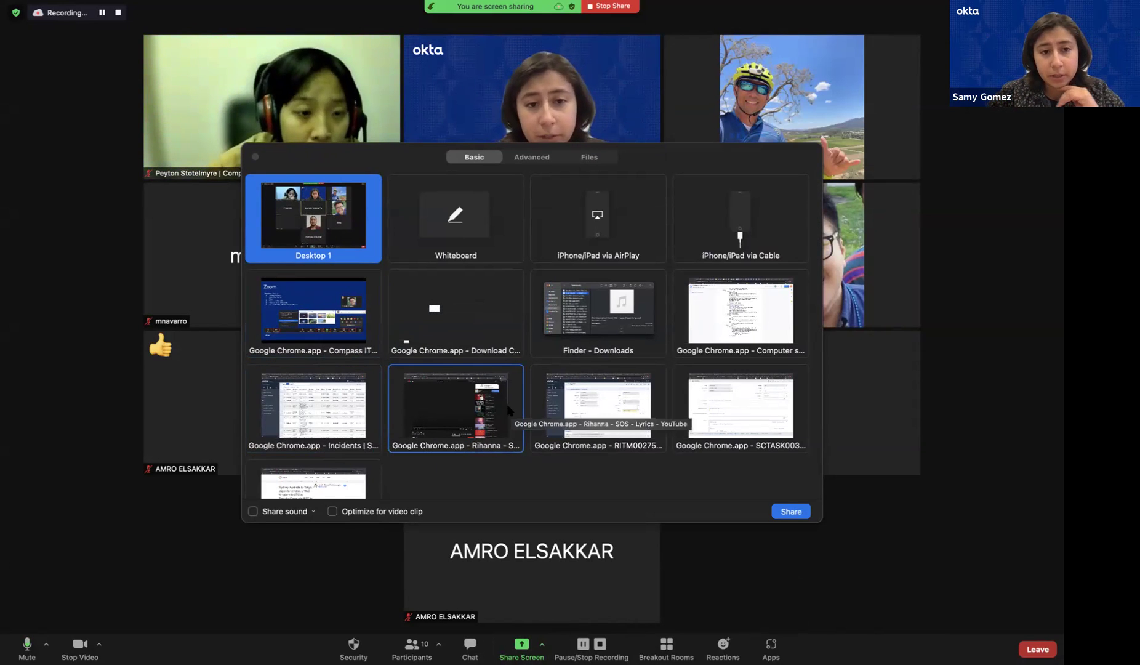
{"action": "double_click", "coordinate": [287, 238]}
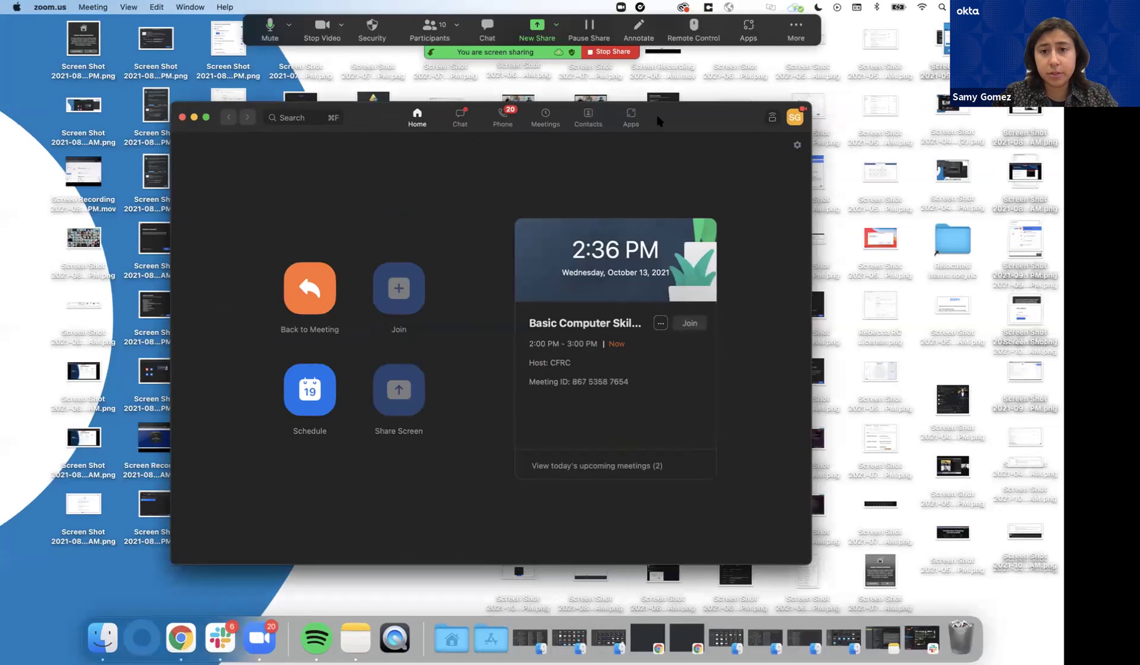
{"action": "left_click_drag", "start_coordinate": [659, 117], "coordinate": [680, 119]}
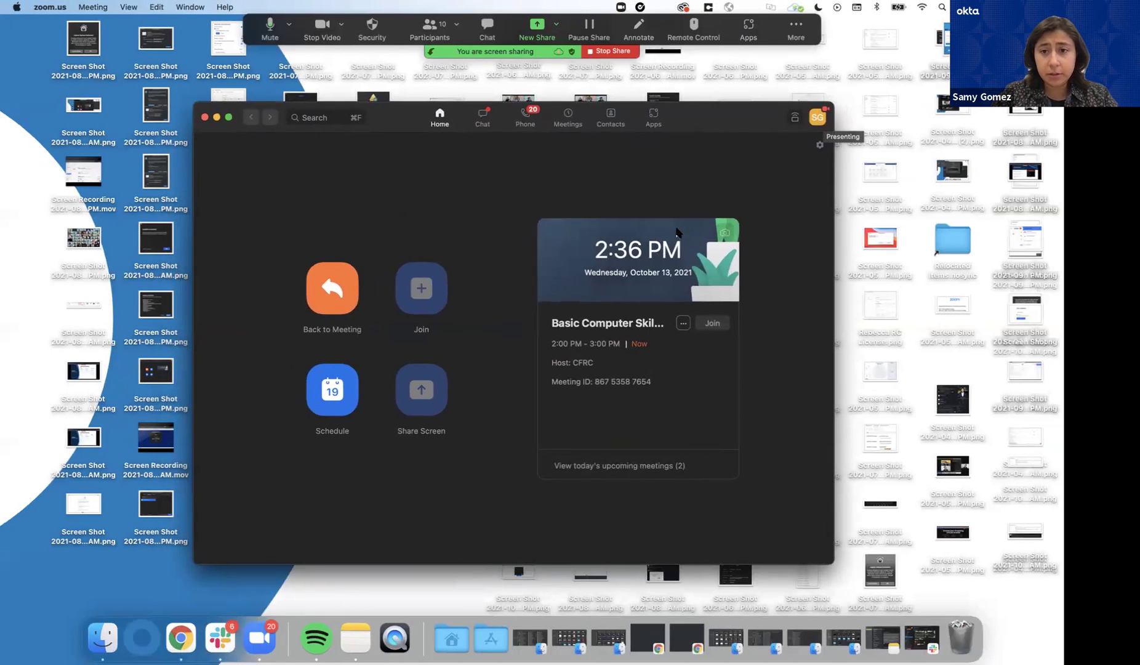
{"action": "key", "text": "ctrl+Right"}
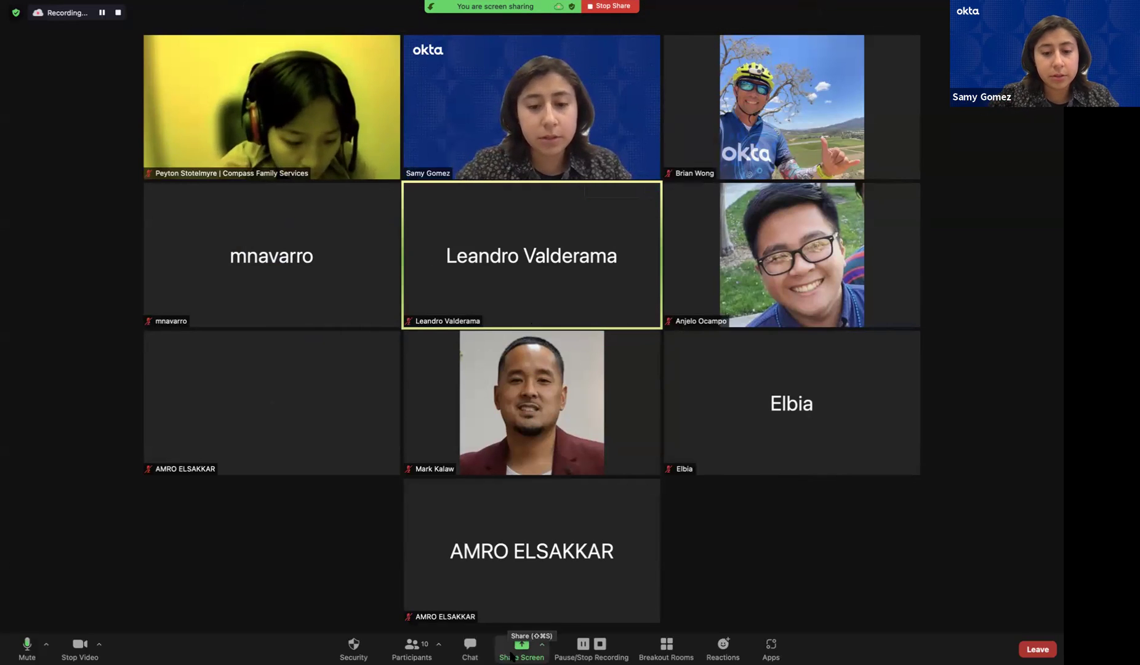
Choose the Chrome Download Center window as the screen to share
{"action": "left_click", "coordinate": [522, 646]}
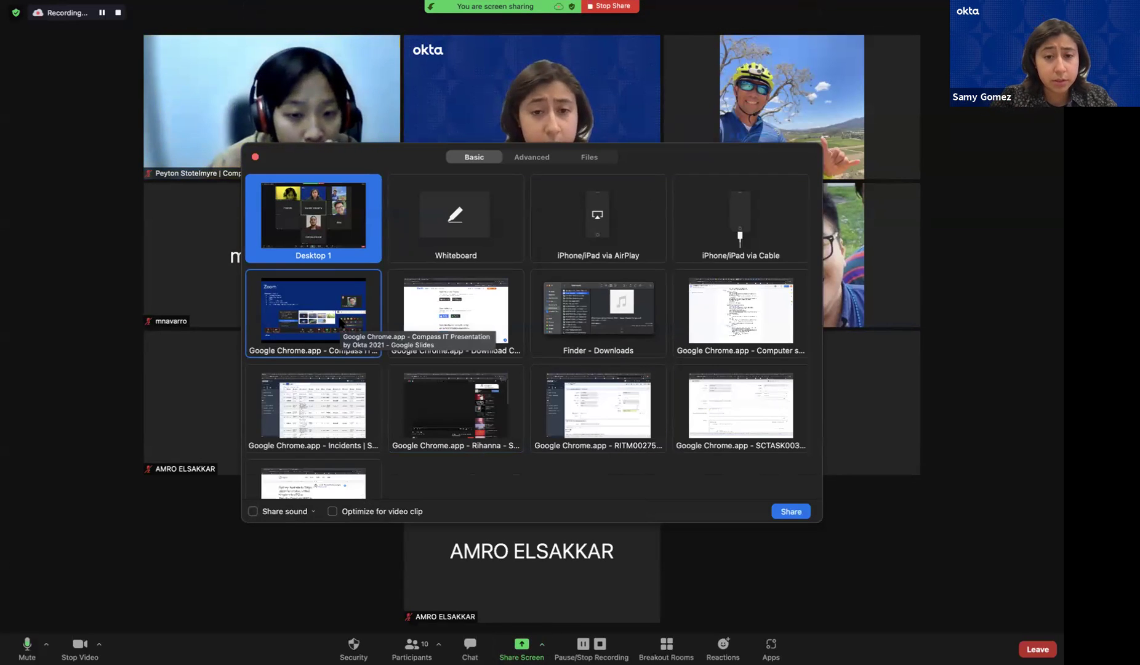
{"action": "left_click", "coordinate": [475, 316]}
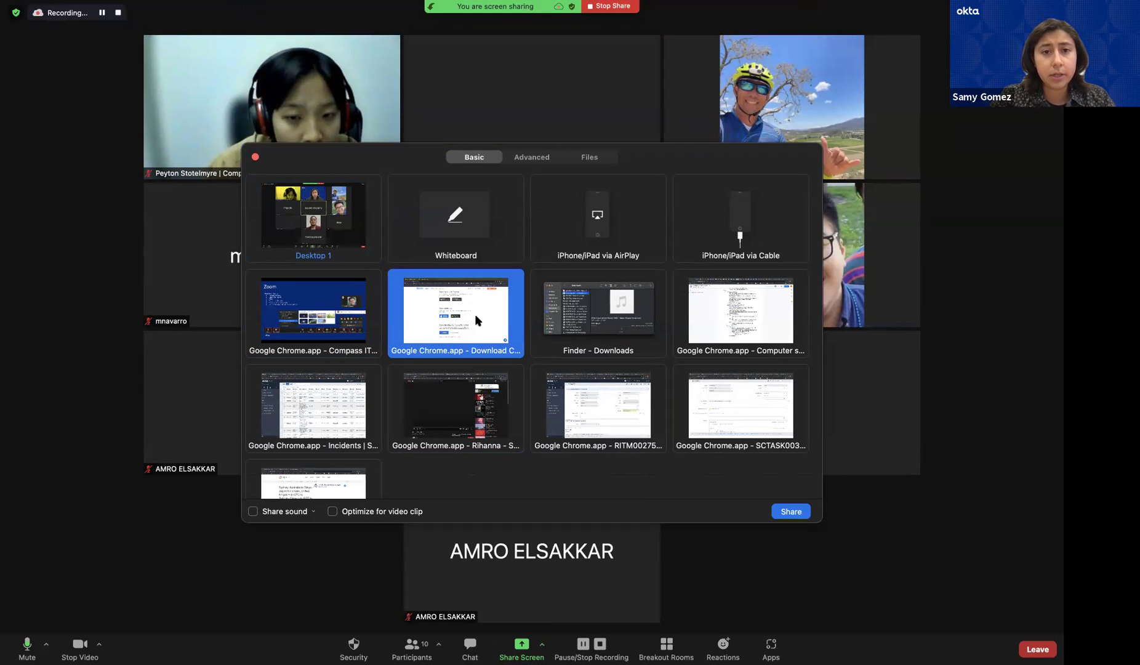
{"action": "double_click", "coordinate": [475, 313]}
Scroll the shared zoom.us/download page to the mobile apps and browser extension sections
{"action": "scroll", "coordinate": [271, 191], "scroll_direction": "up", "scroll_amount": 5}
{"action": "scroll", "coordinate": [274, 192], "scroll_direction": "down", "scroll_amount": 2}
{"action": "scroll", "coordinate": [275, 192], "scroll_direction": "down", "scroll_amount": 2}
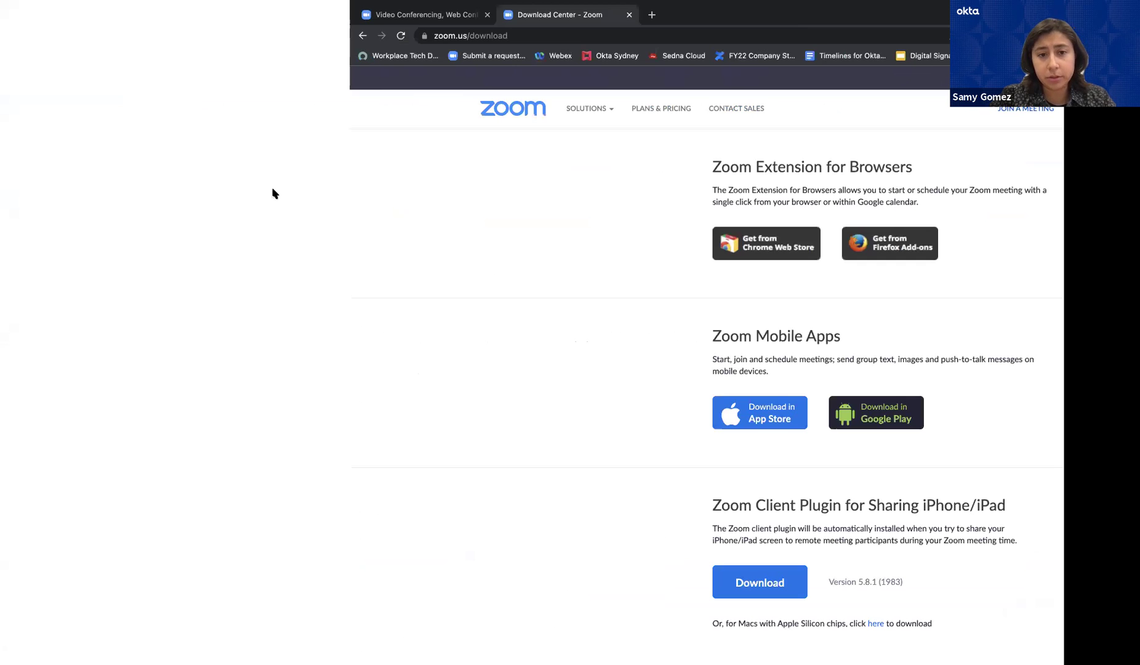